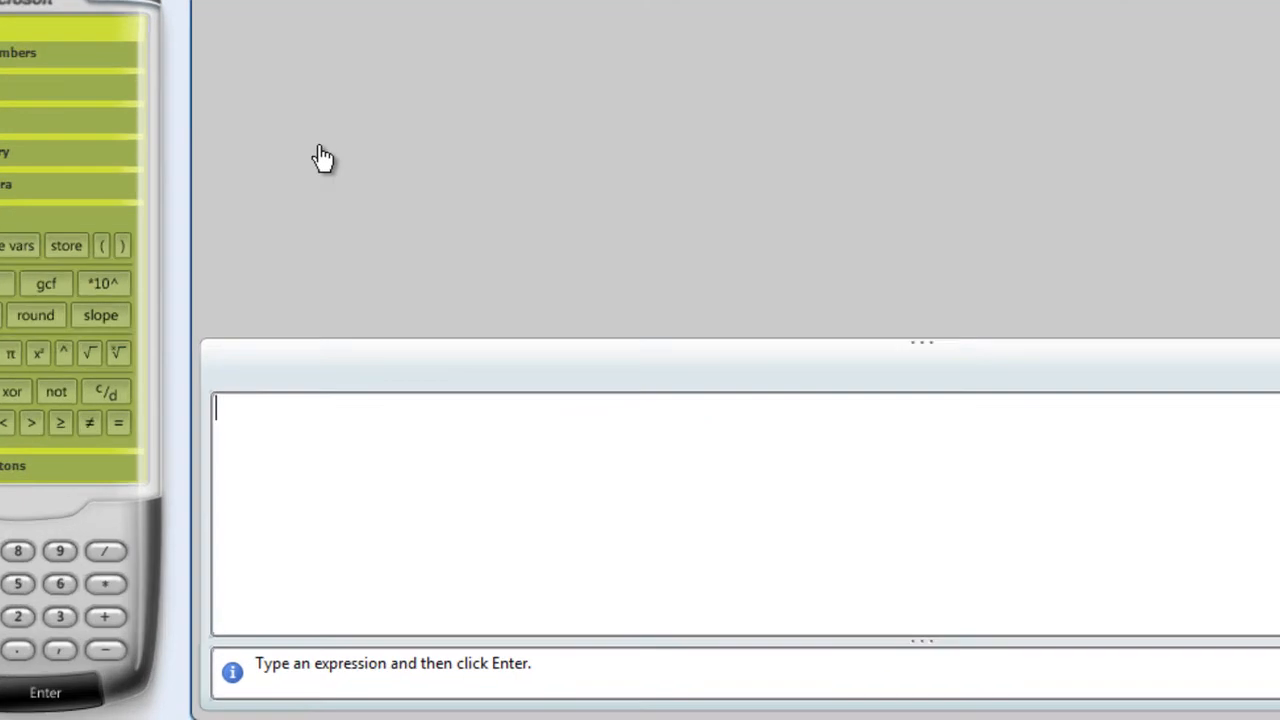
Enter the expression (a^3)^2 · 2a^2 in the worksheet and evaluate it.
type("(")
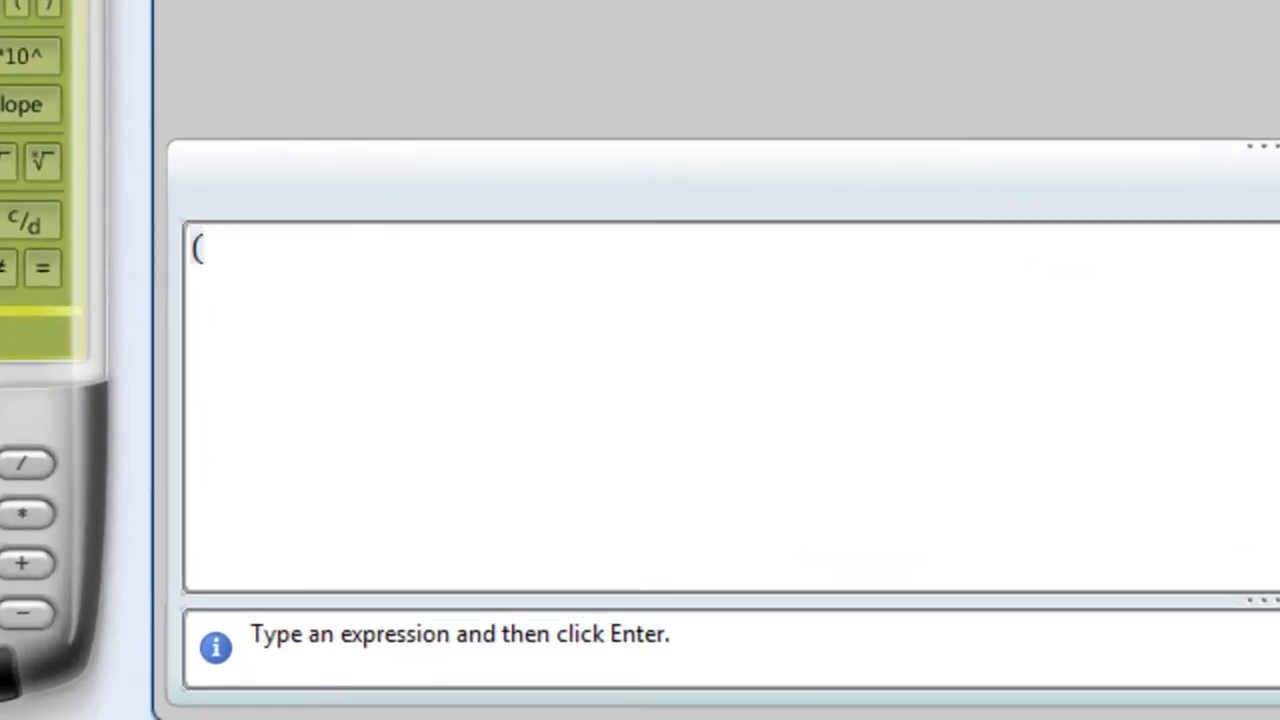
type("a^3)")
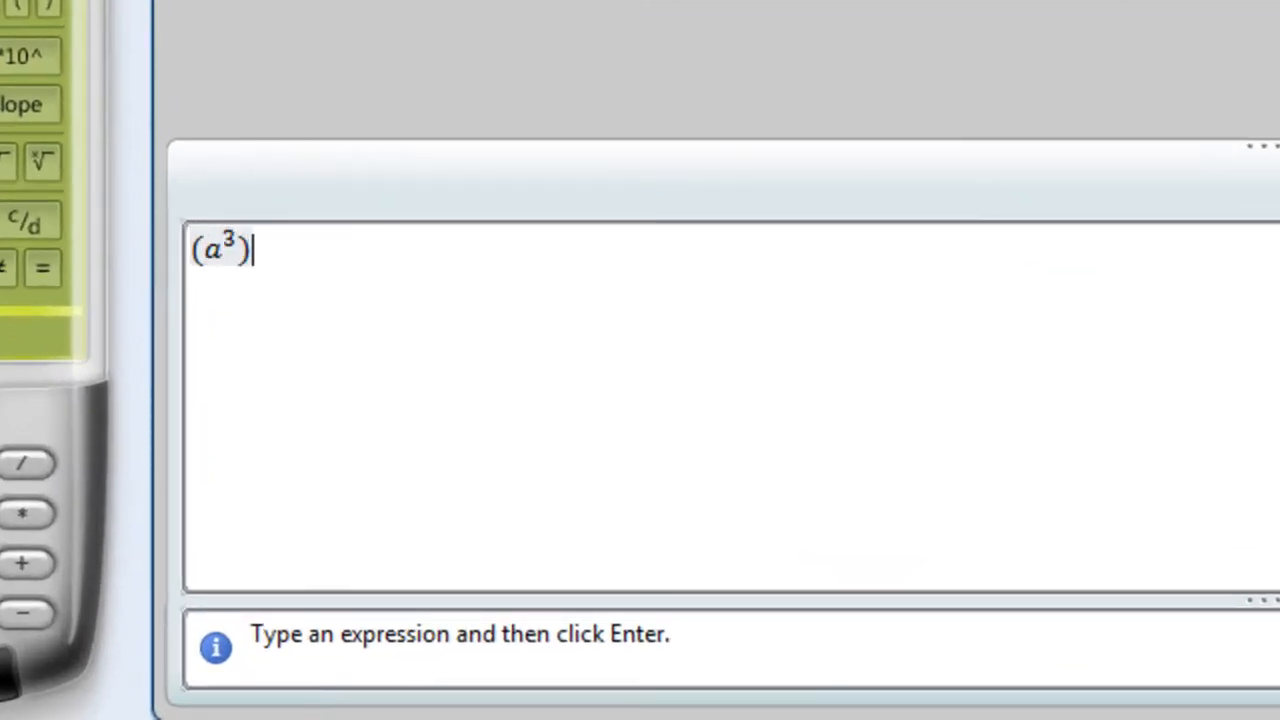
type("^2")
type(" *")
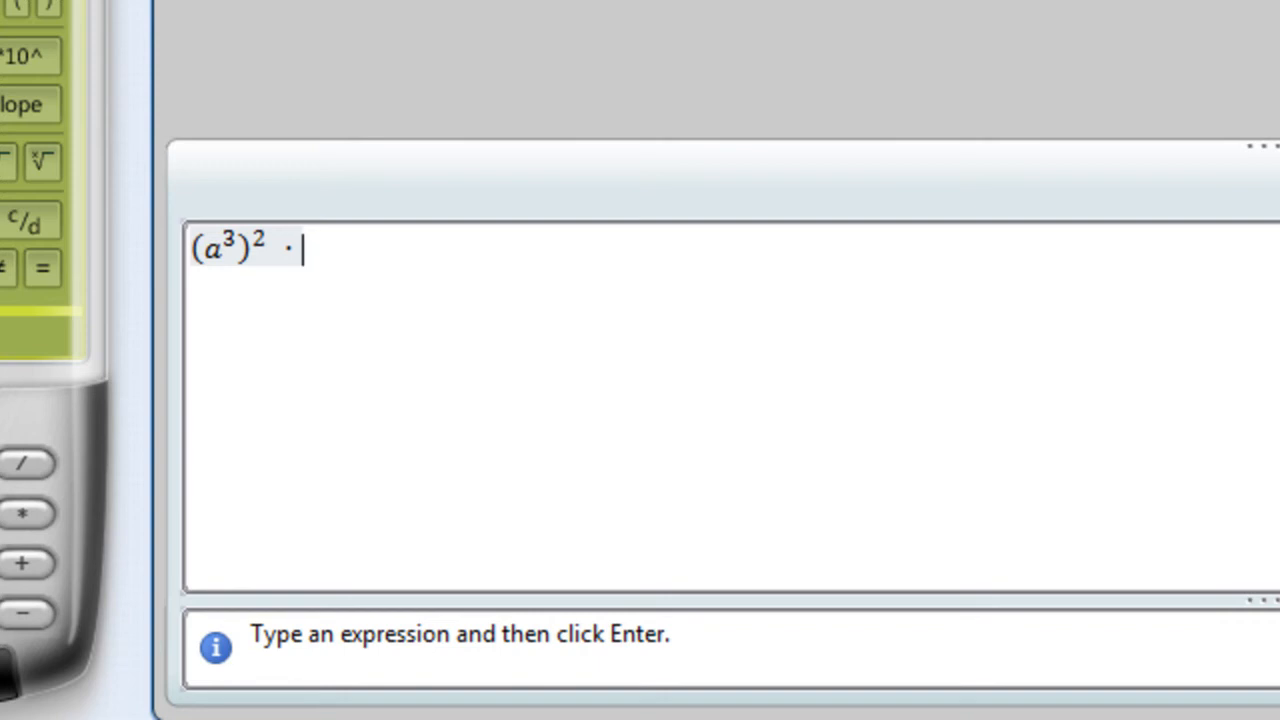
type("2a")
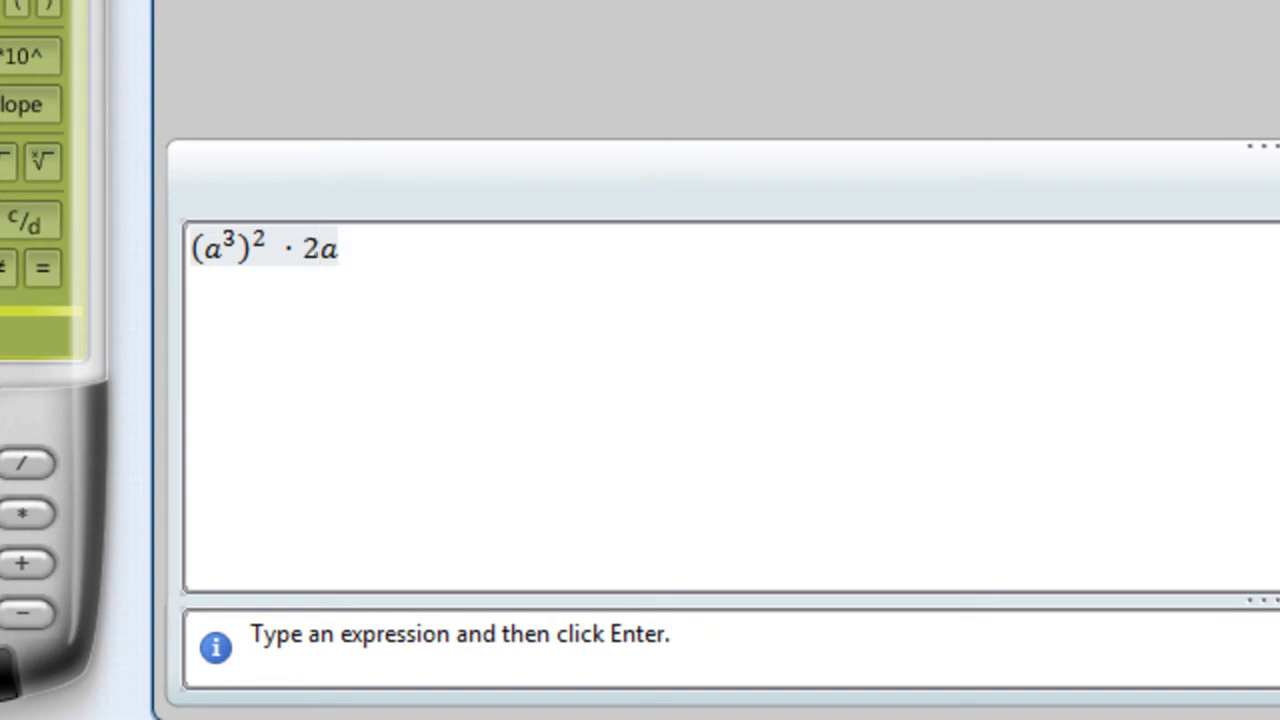
type("^2")
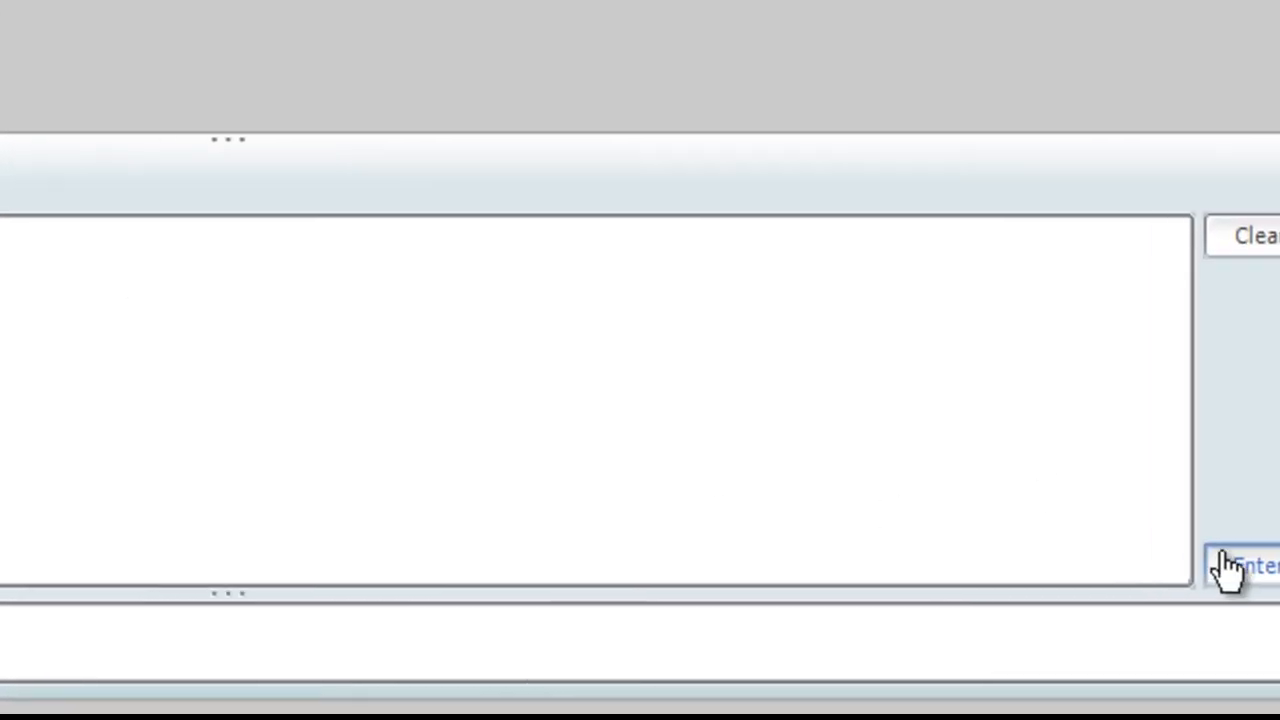
left_click(1165, 545)
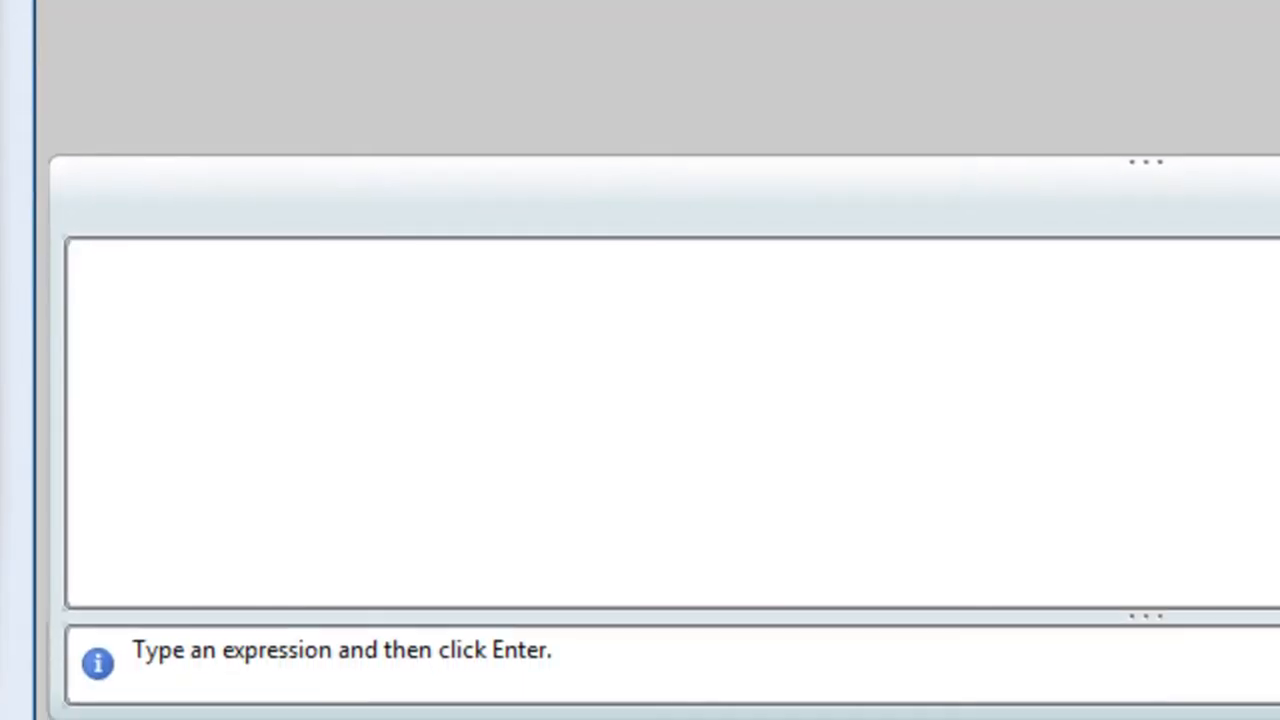
Evaluate the expression 4(a + a^2 b) − 3(2a + a^2 b) in the worksheet and factor it.
type("4(")
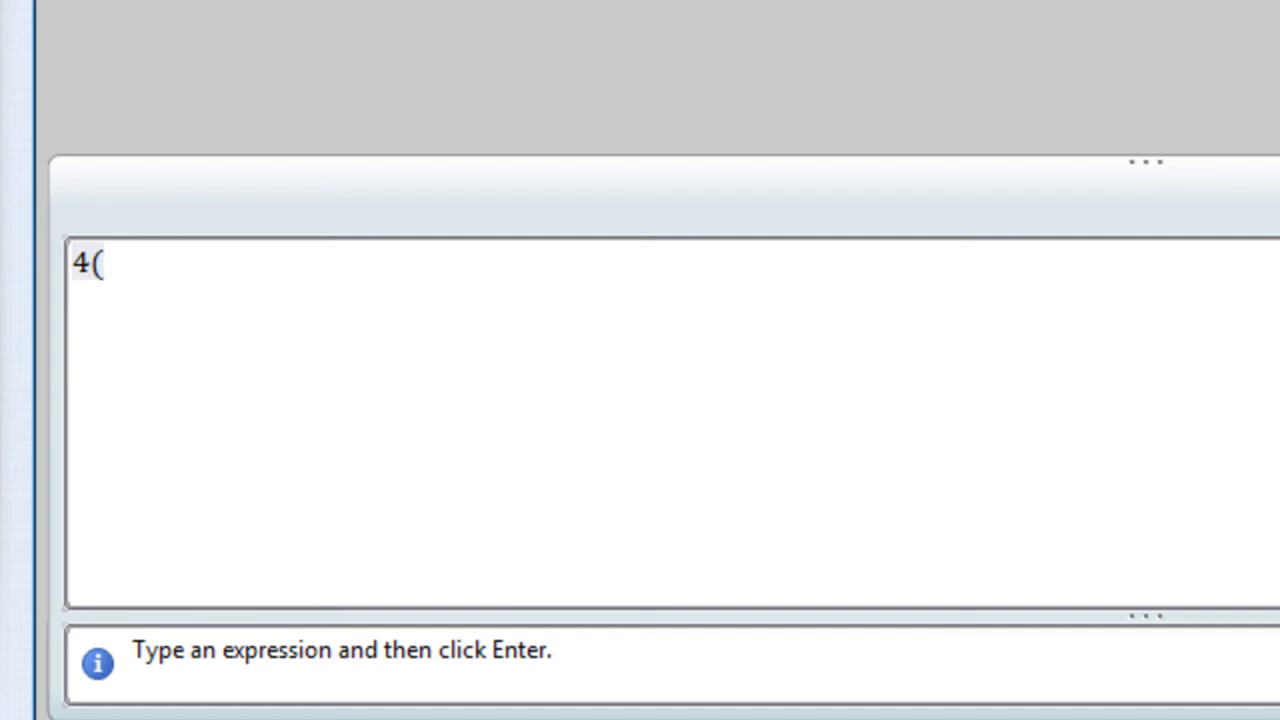
type("a+a")
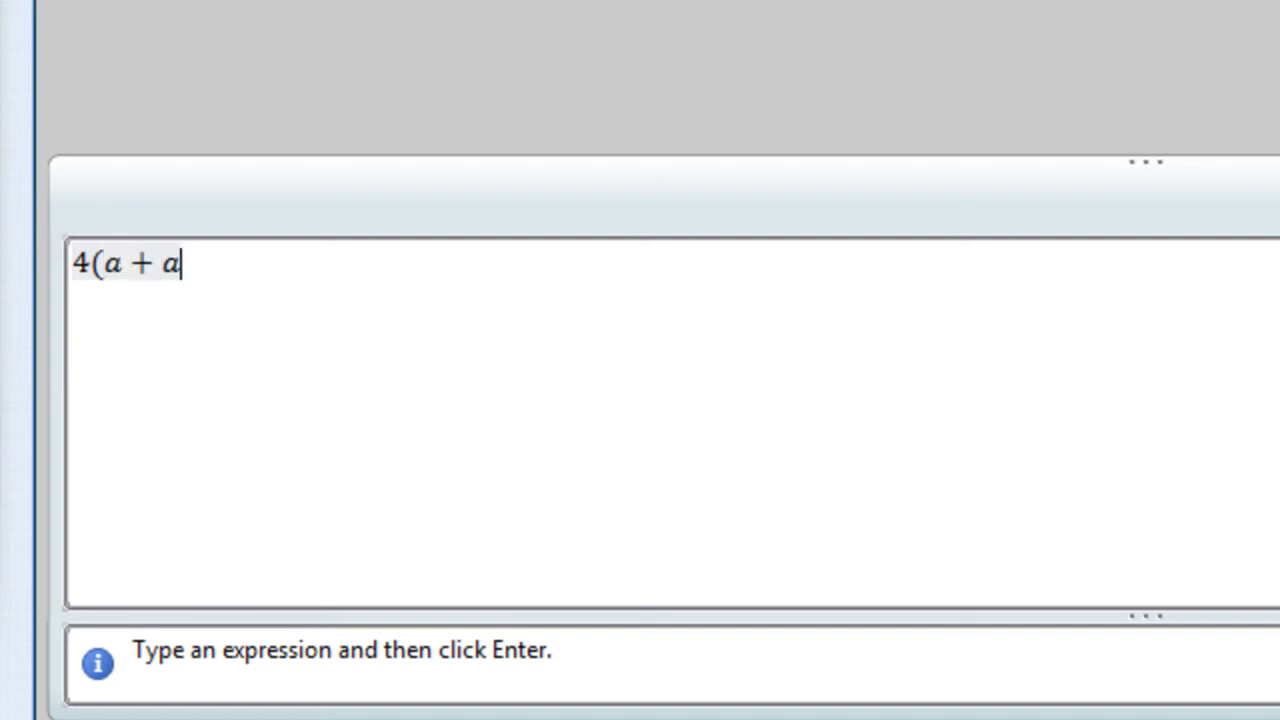
type("^2 b)-3")
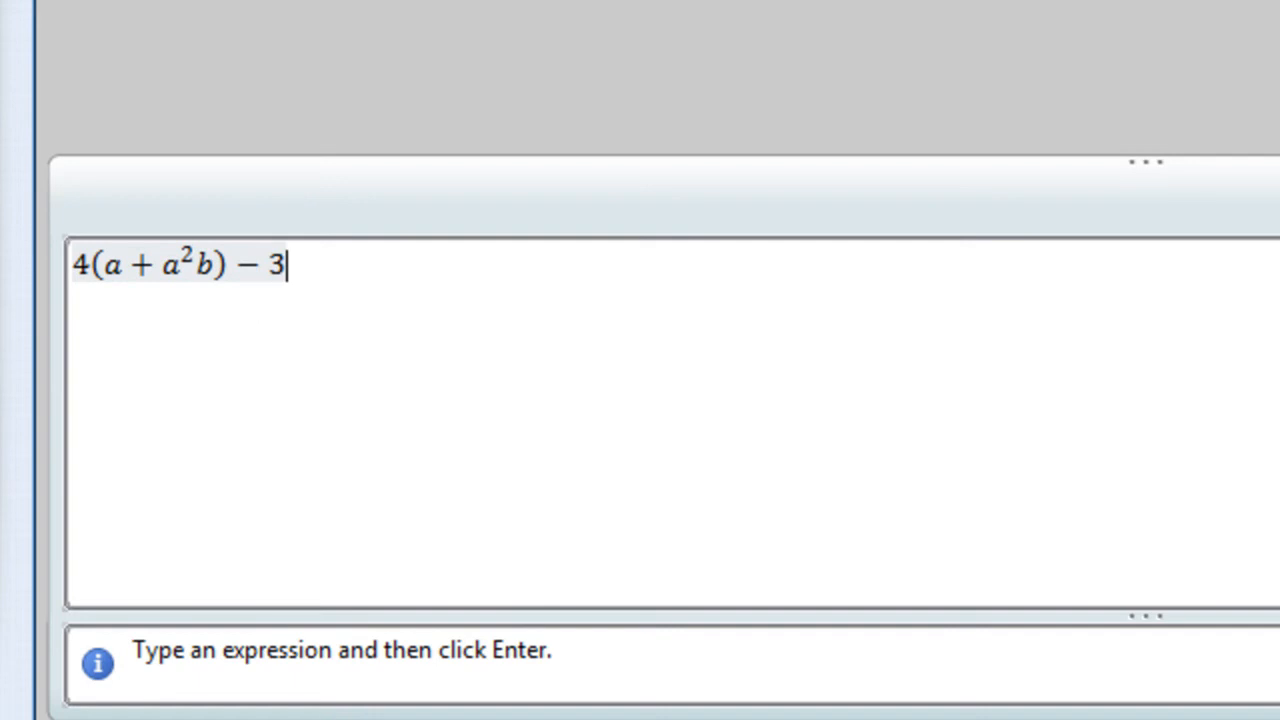
type("(2a")
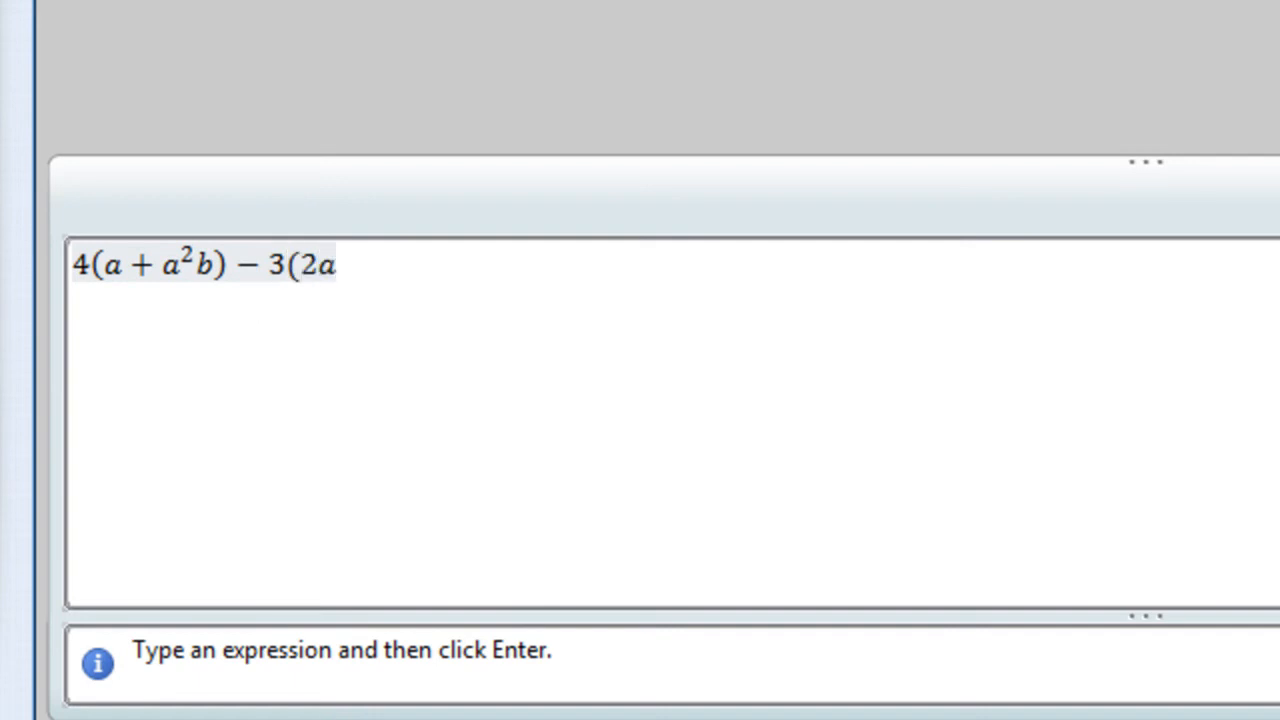
type("+a")
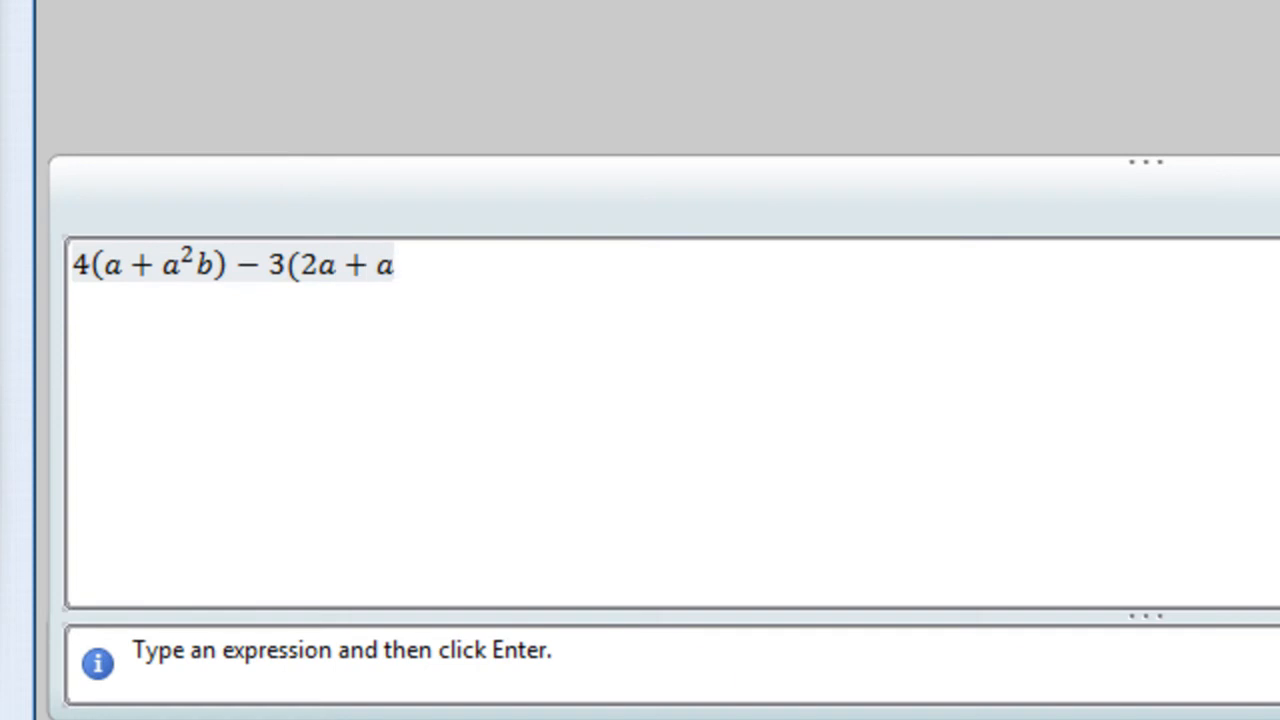
type("^2")
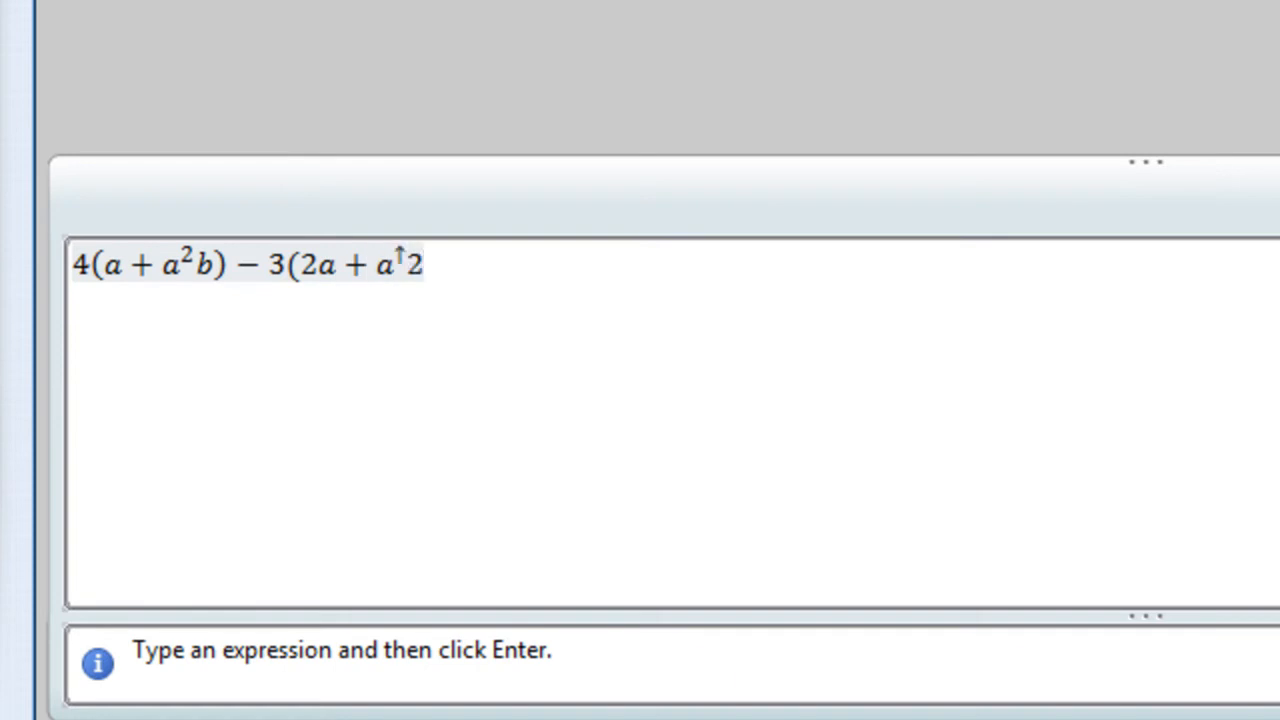
type("b)")
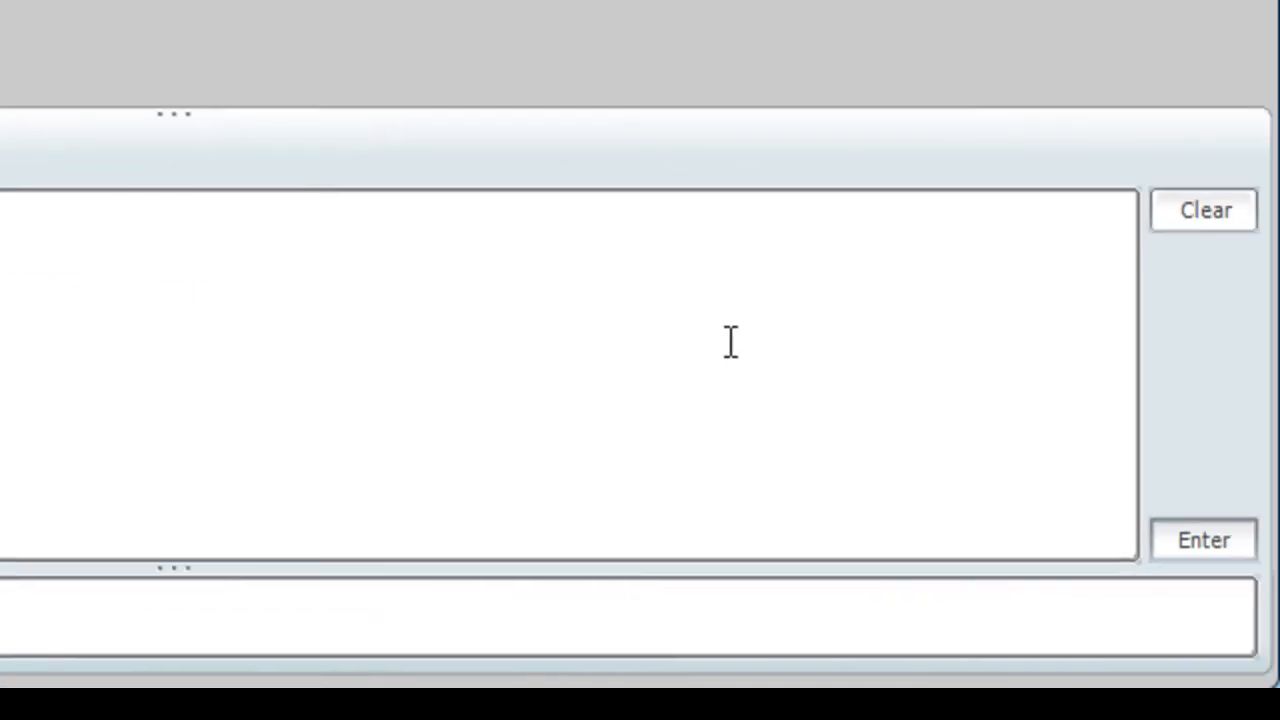
left_click(1190, 545)
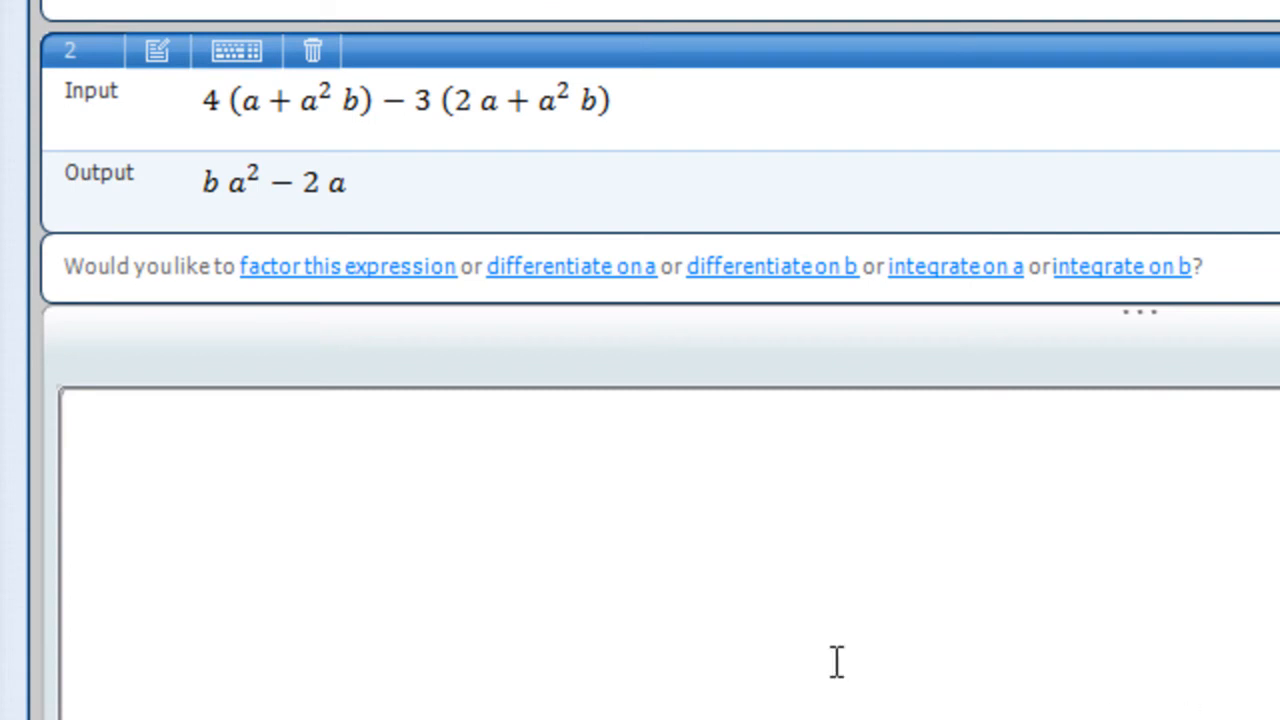
left_click(306, 268)
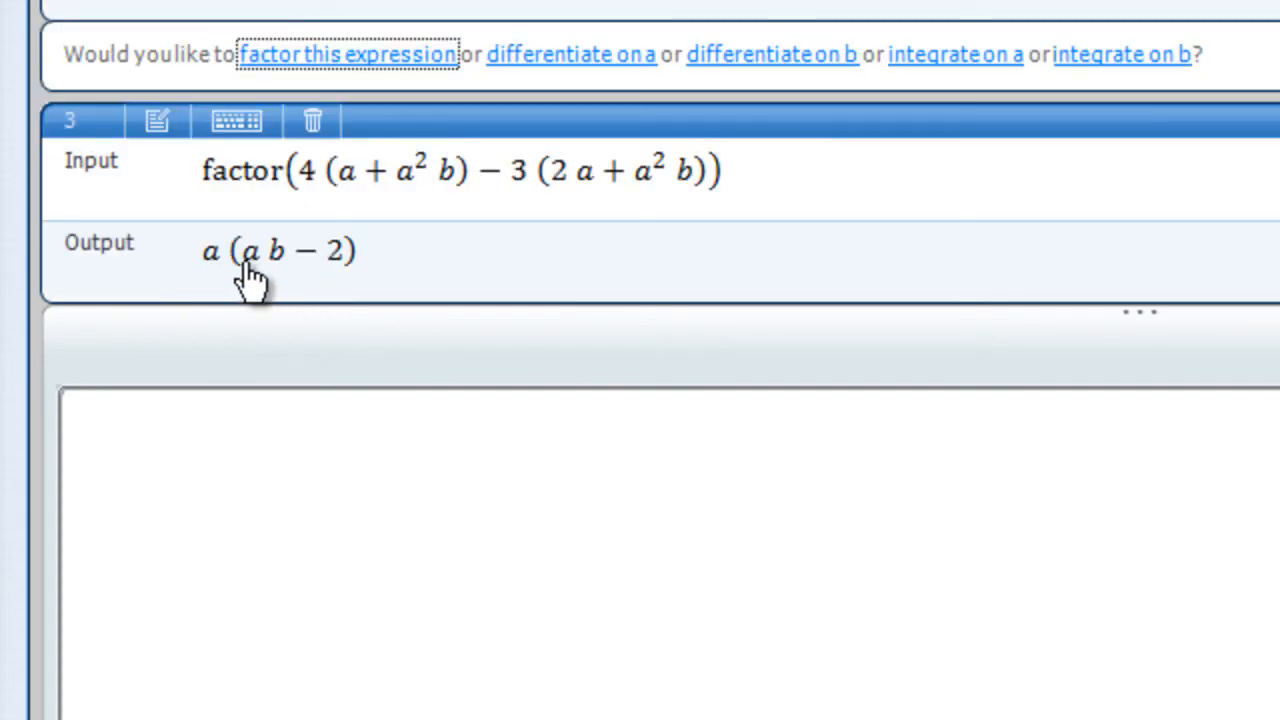
Evaluate 27 raised to the power 1/3, building the exponent as a stacked fraction.
left_click(329, 411)
type("27")
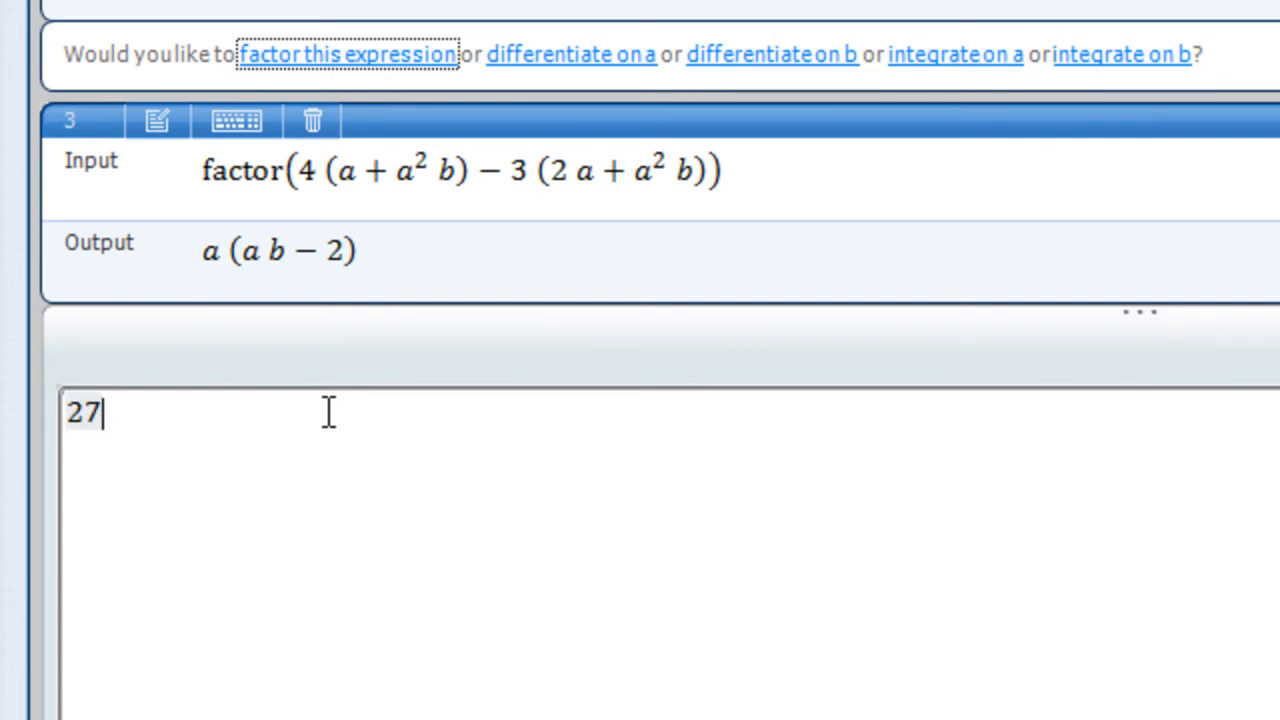
type("^")
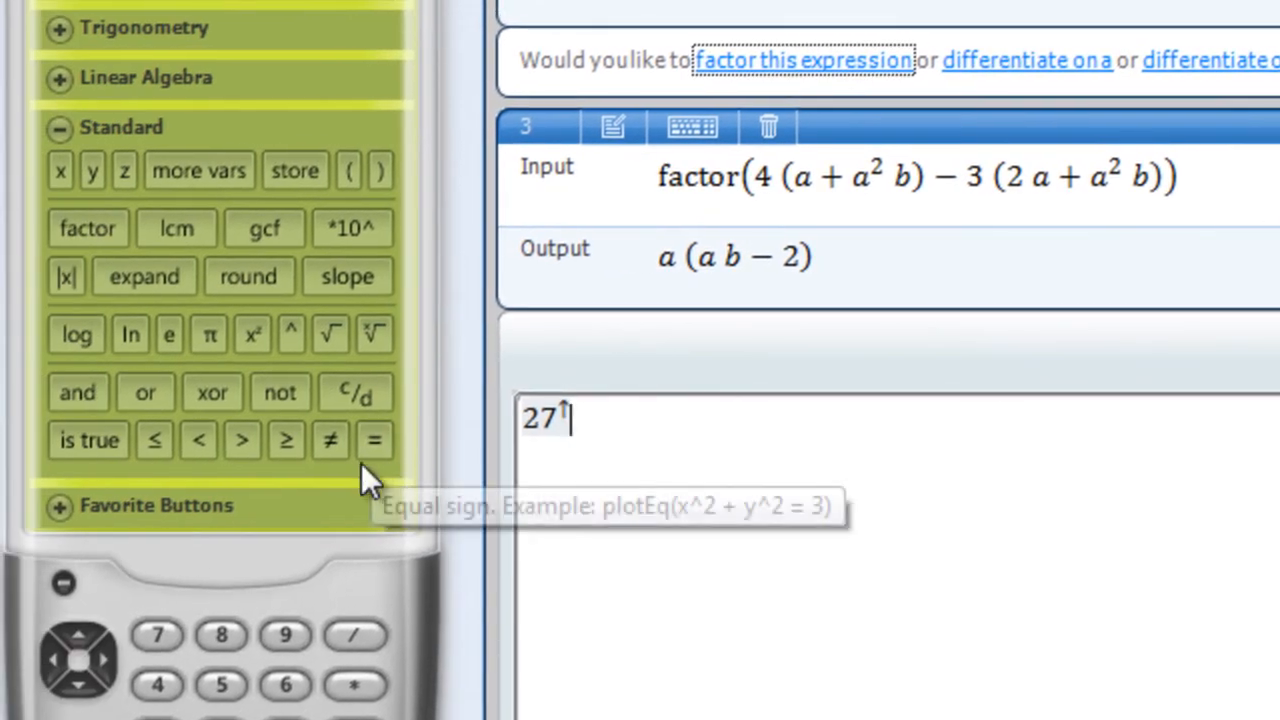
left_click(78, 386)
type("1/")
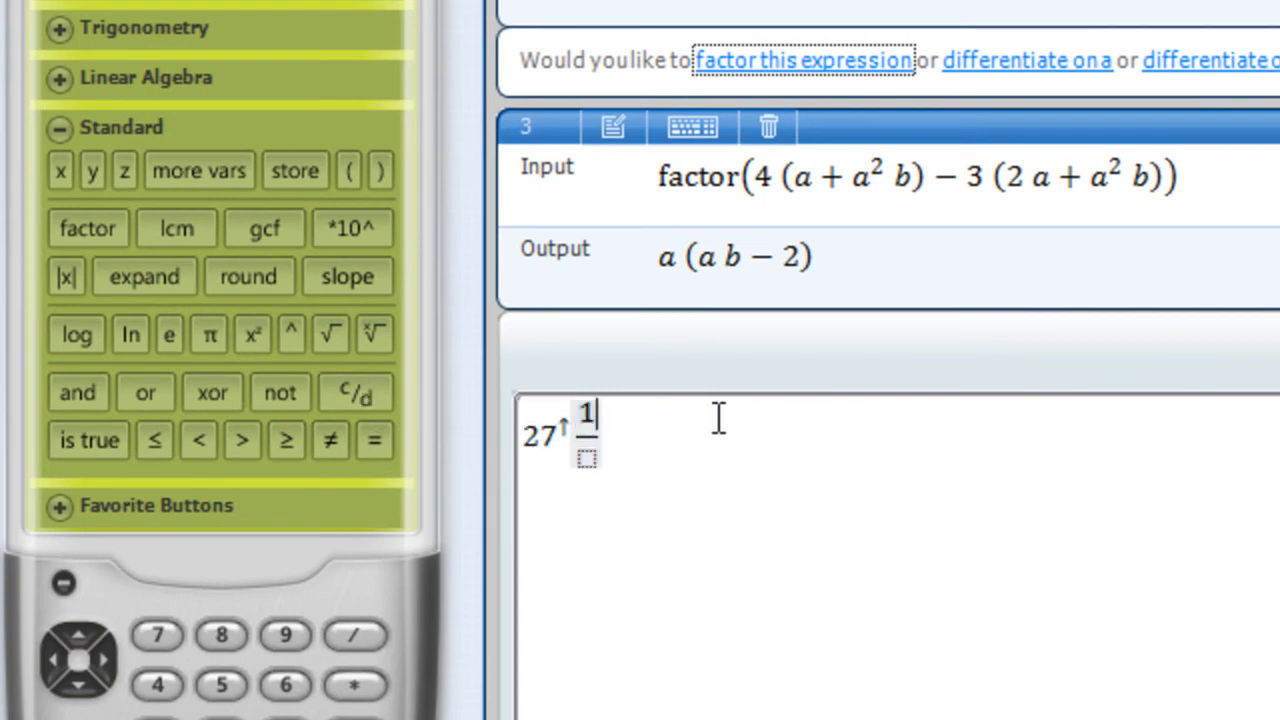
left_click(588, 454)
type("3")
left_click(715, 460)
double_click(744, 446)
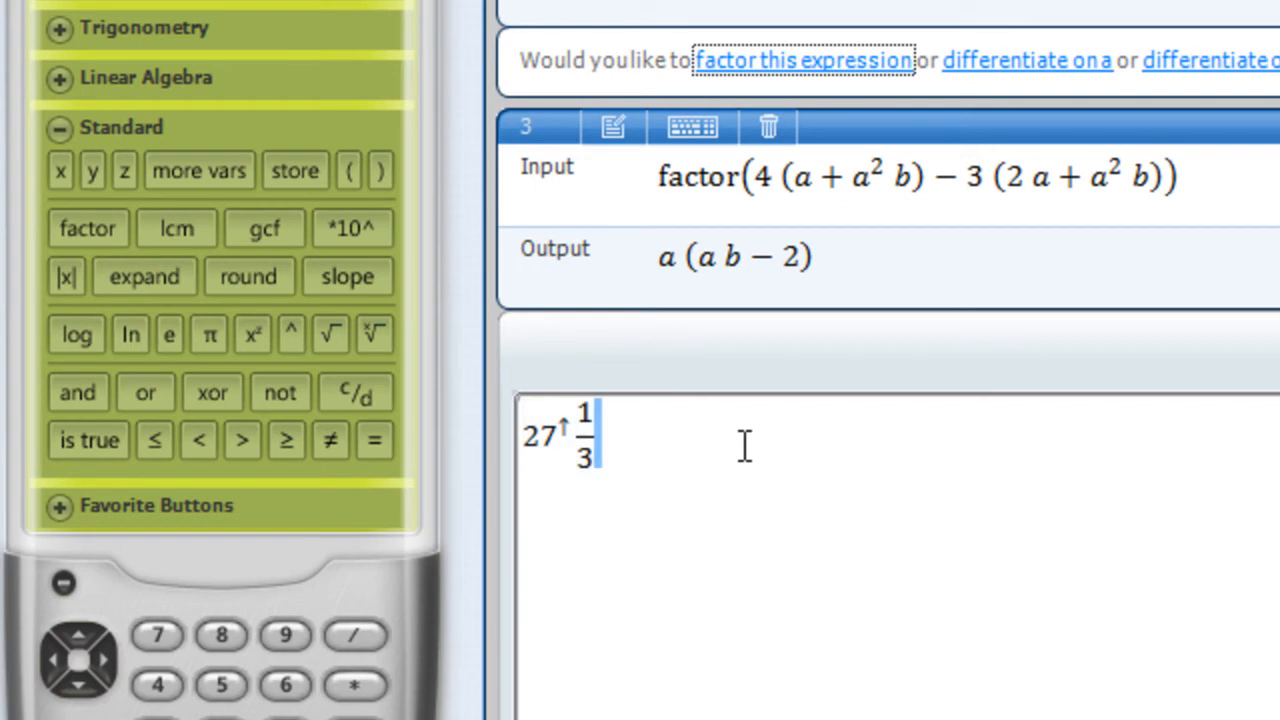
key("Home")
key("Return")
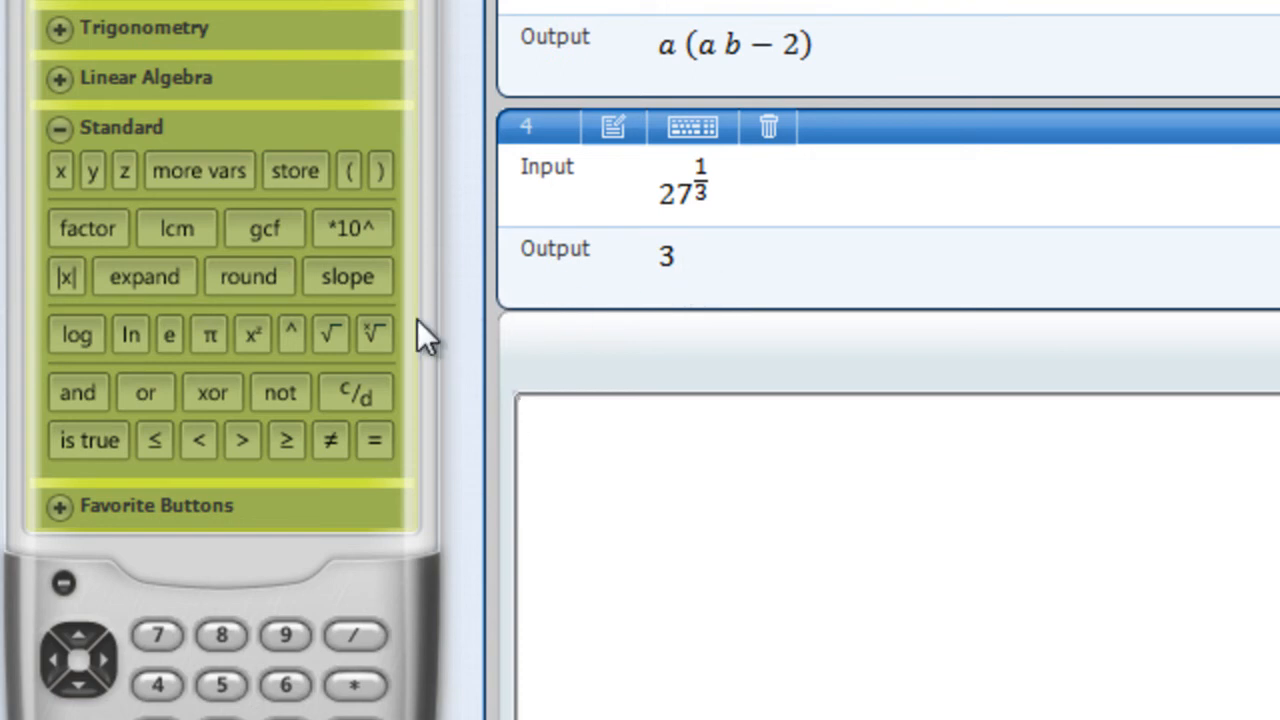
Evaluate 27 raised to the power −1/3, with the exponent as a negative stacked fraction.
type("27")
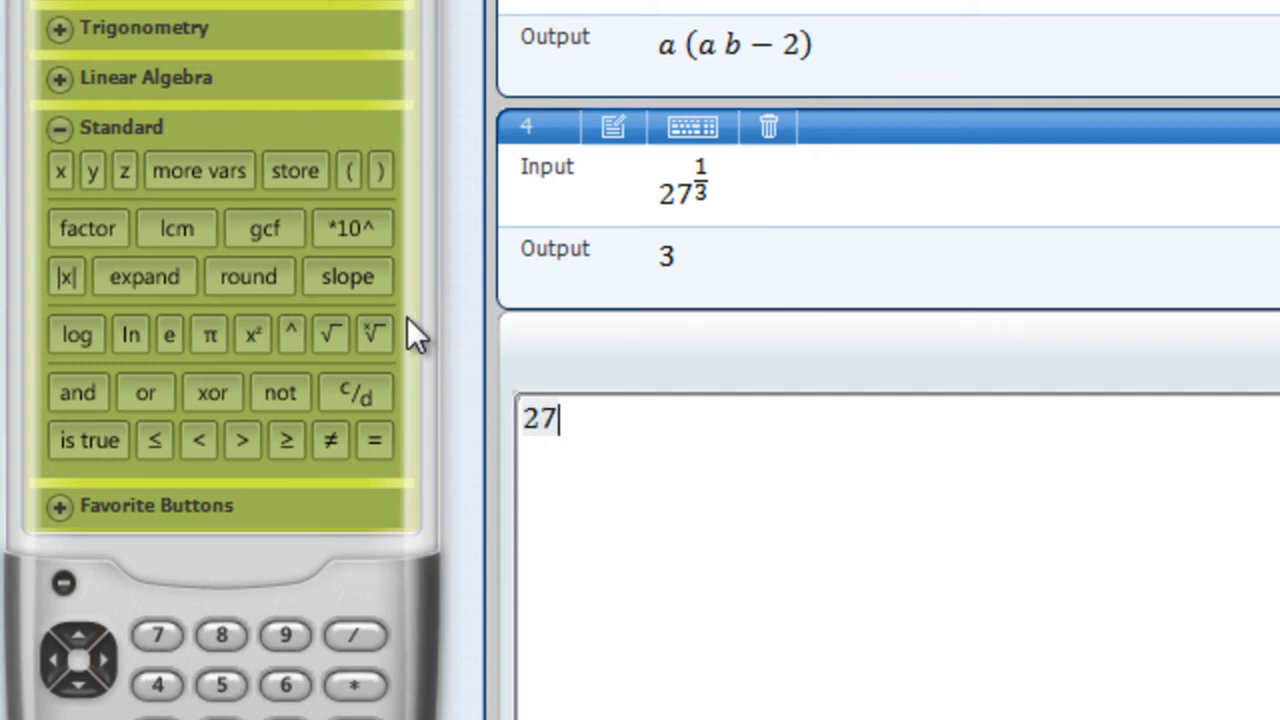
left_click(292, 332)
type("-")
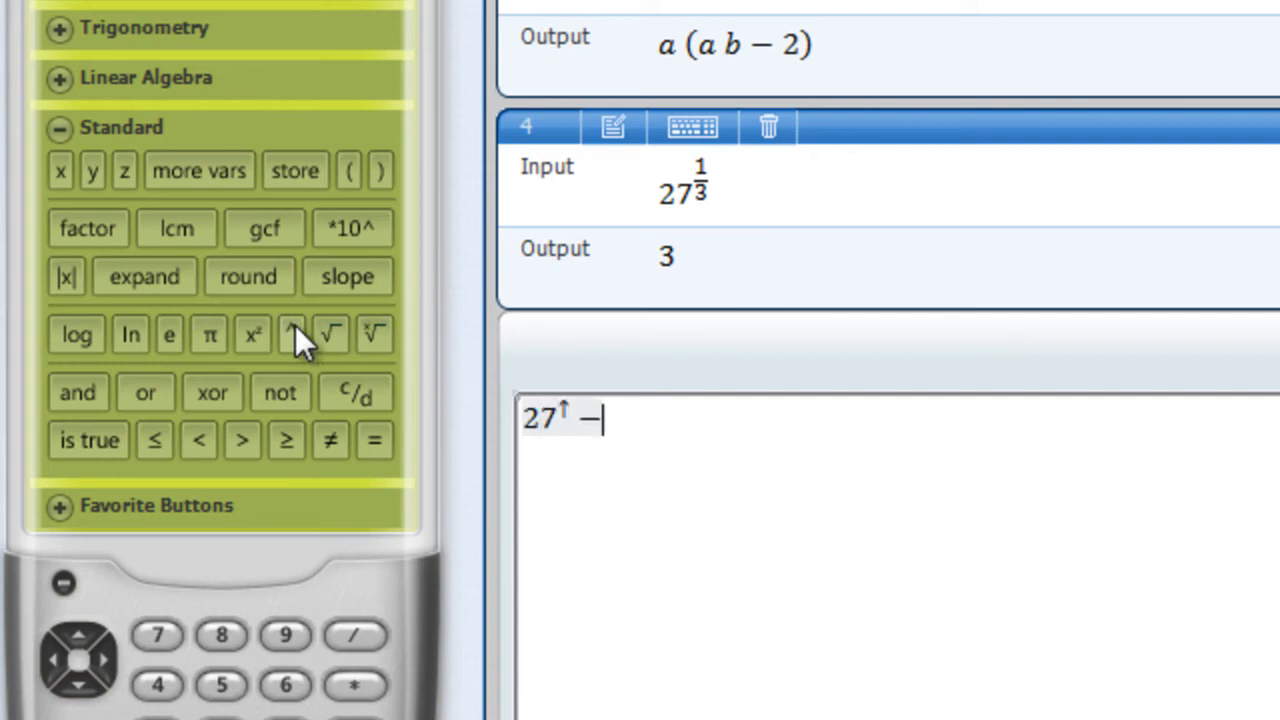
left_click(367, 403)
type("1/")
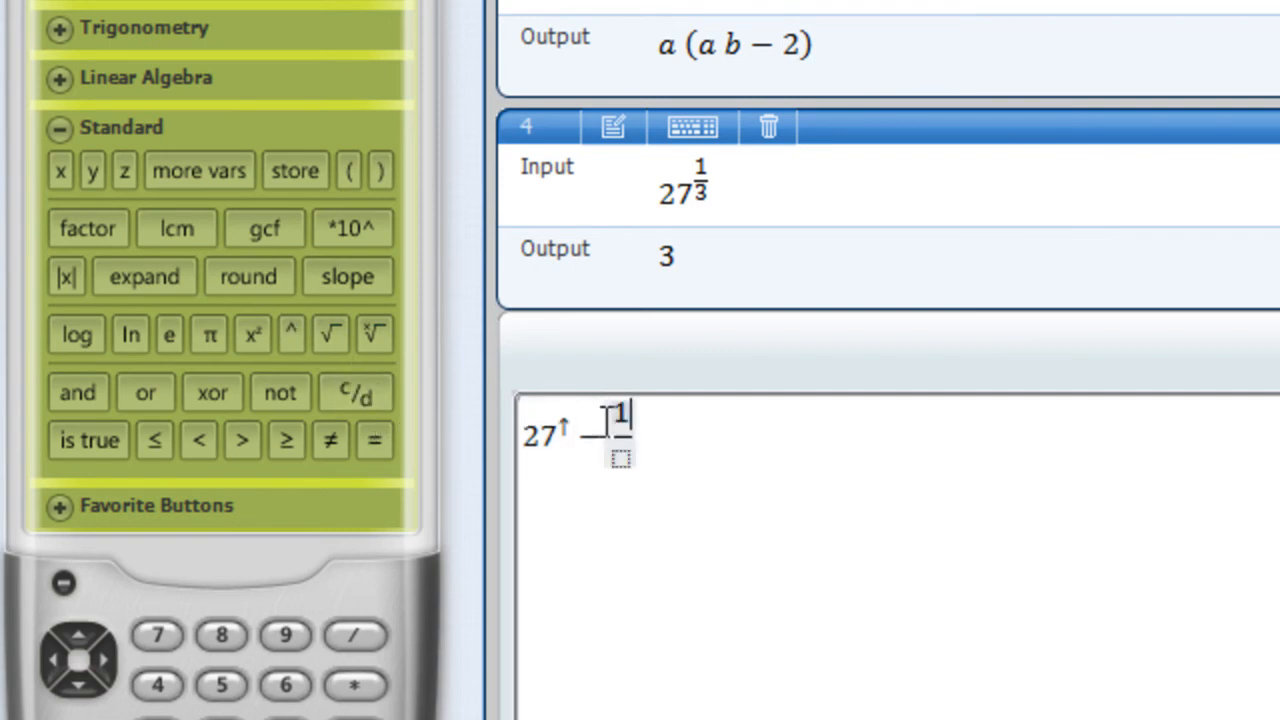
left_click(620, 458)
type("3")
key("Return")
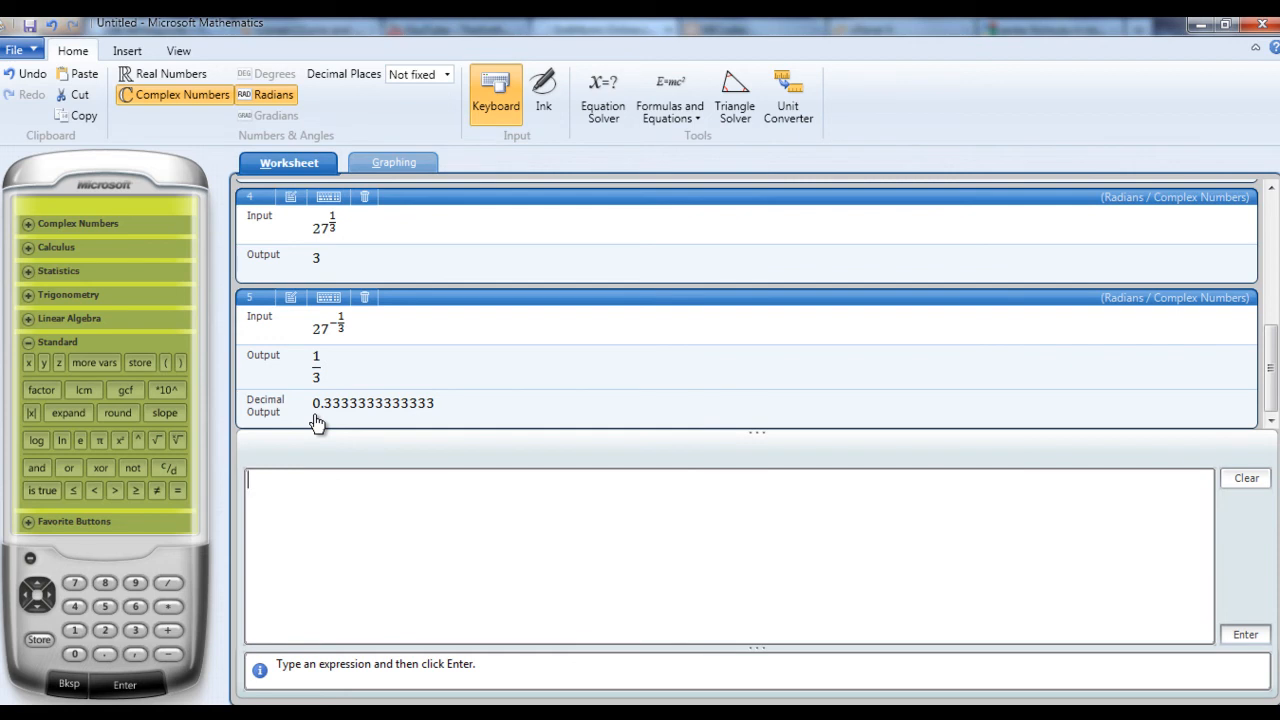
Enter the quadratic expression x^2 + 3x + 2 and factor it.
type("x")
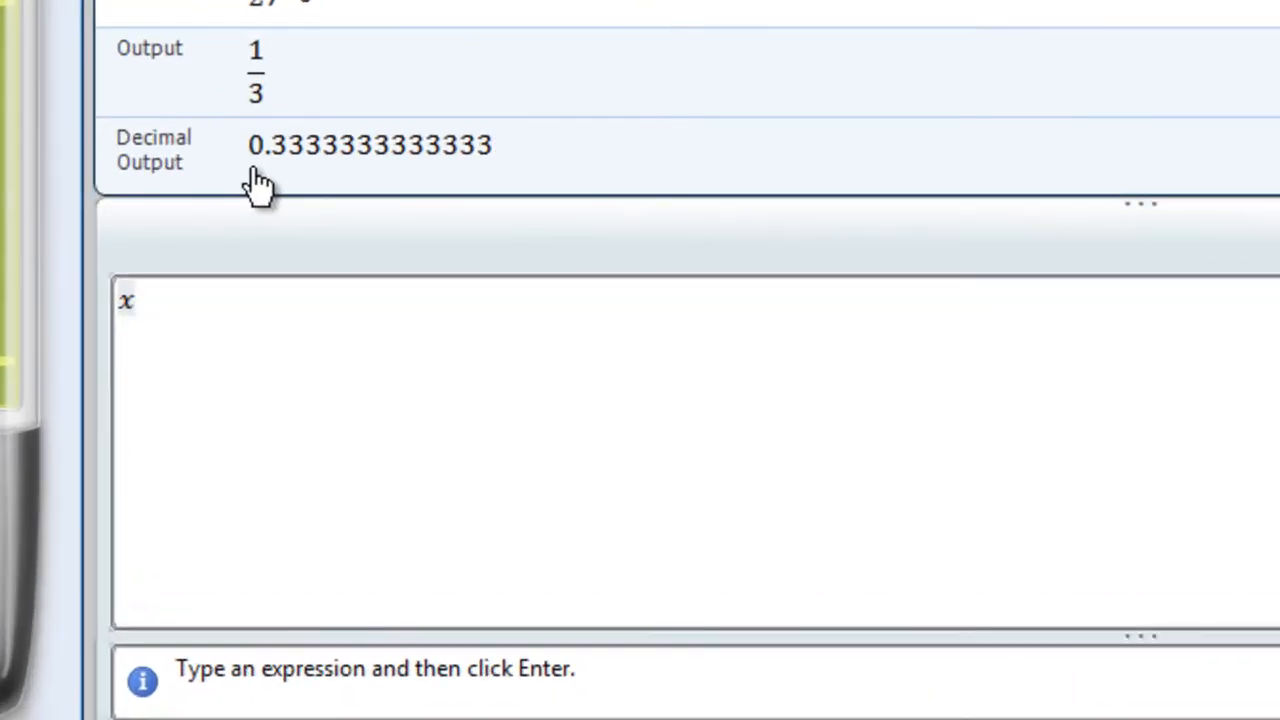
type("^2+3x")
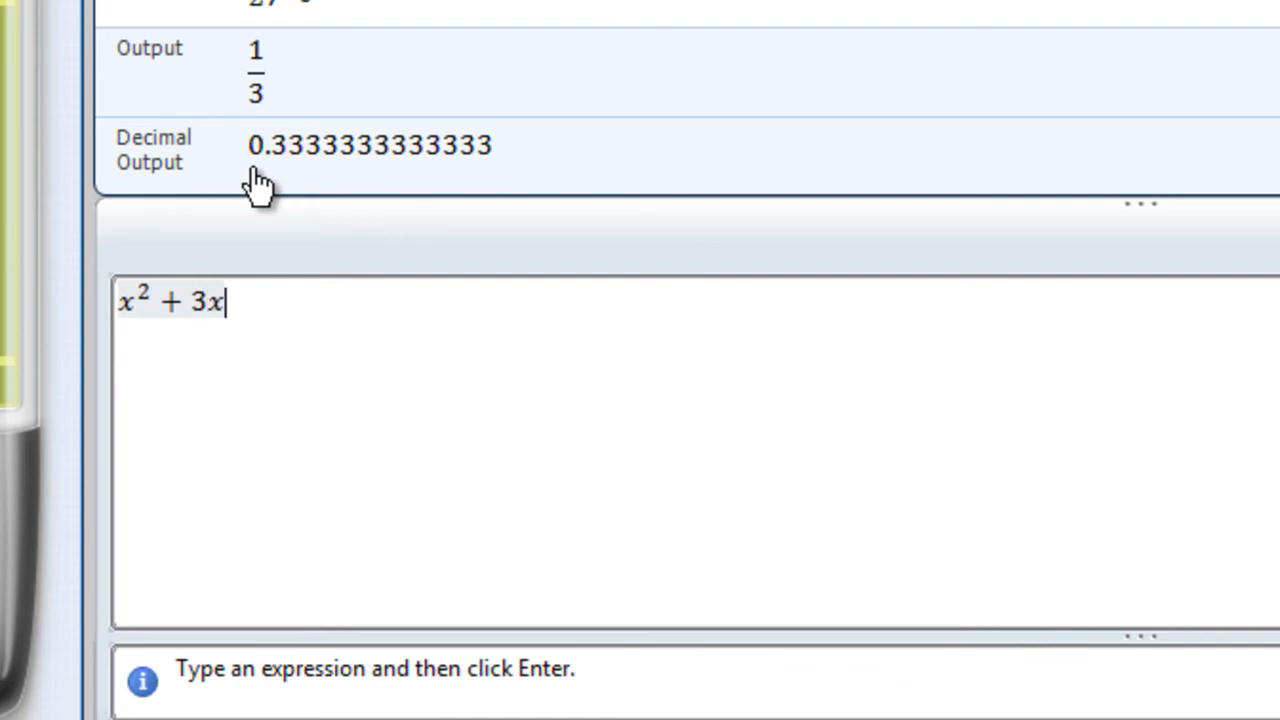
type("+2")
key("Return")
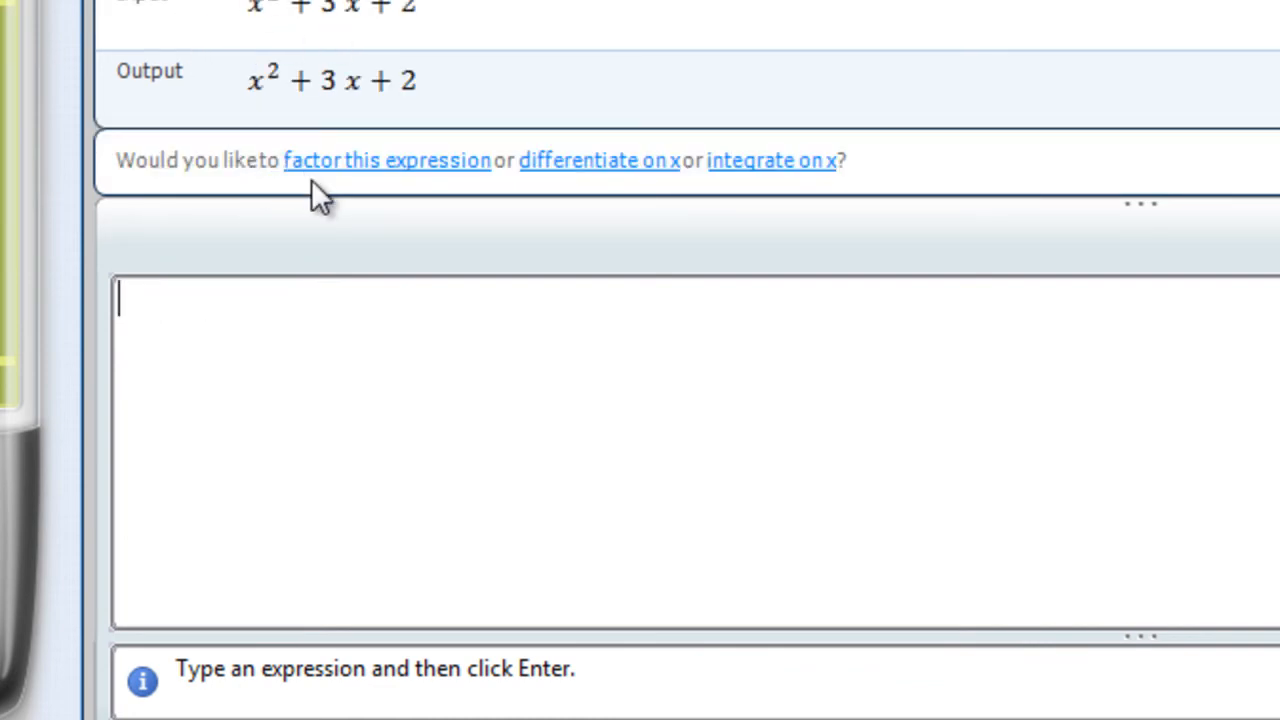
left_click(437, 183)
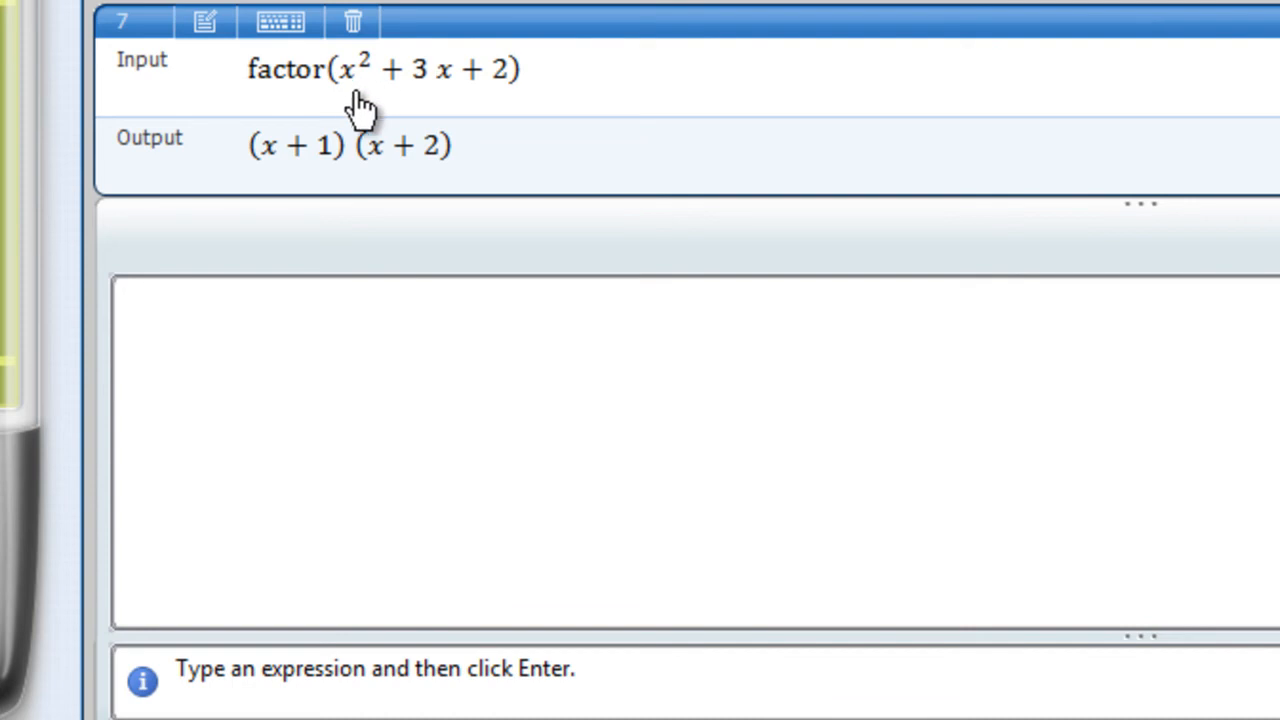
Enter the equation x^2 + 3x + 2 = 0 and solve it for x.
left_click(296, 320)
type("x^2")
key("Right")
type("+ ")
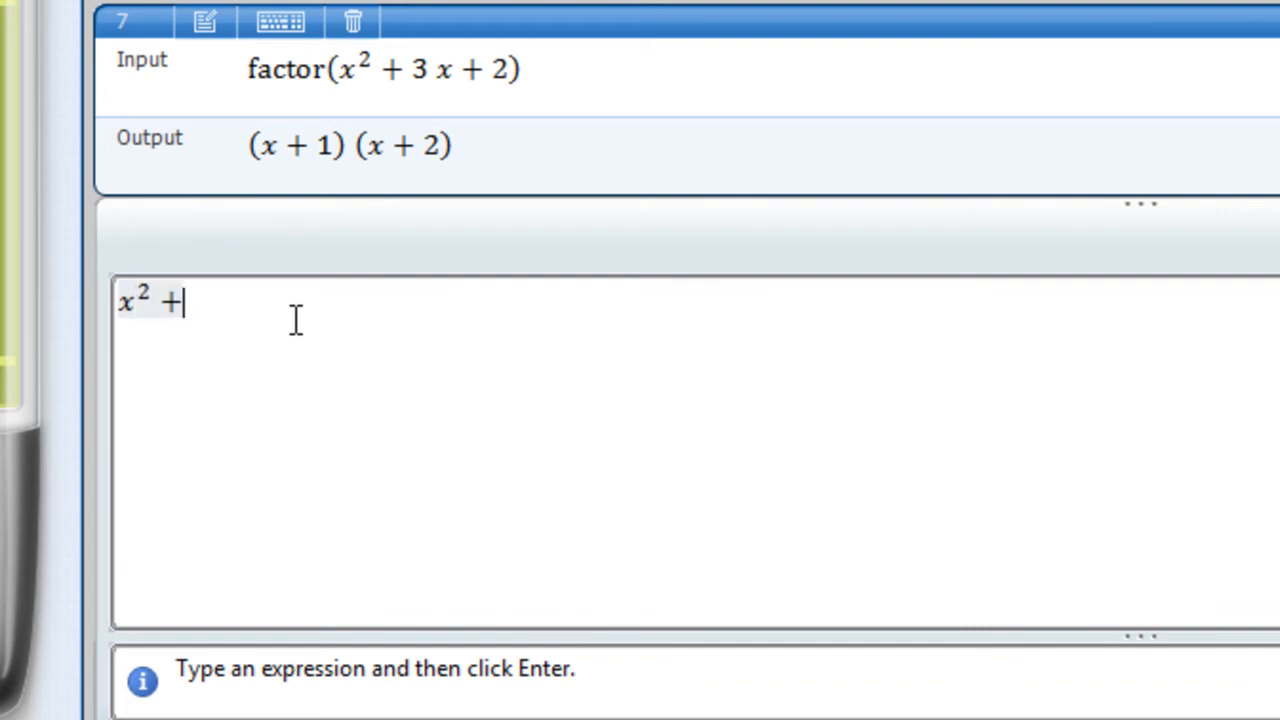
type("3x + 2 = 0")
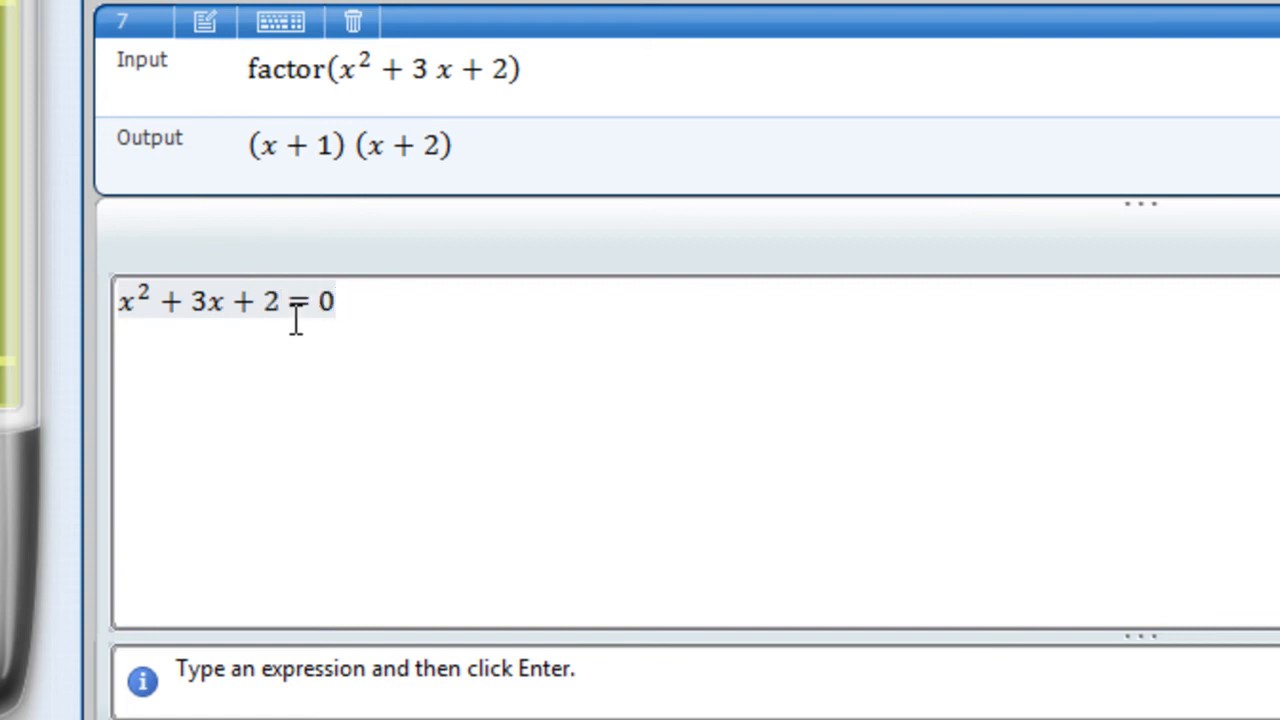
key("Return")
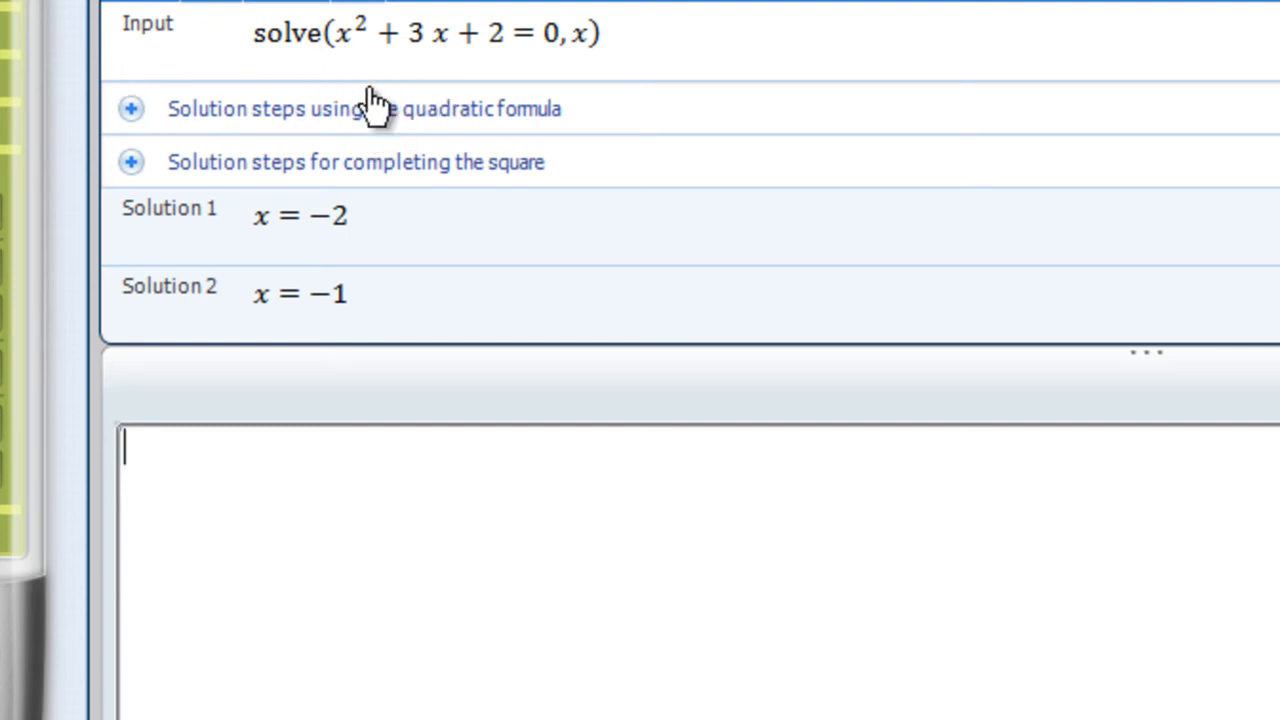
Expand and read the solution steps using the quadratic formula, and open the solution steps for completing the square.
left_click(131, 110)
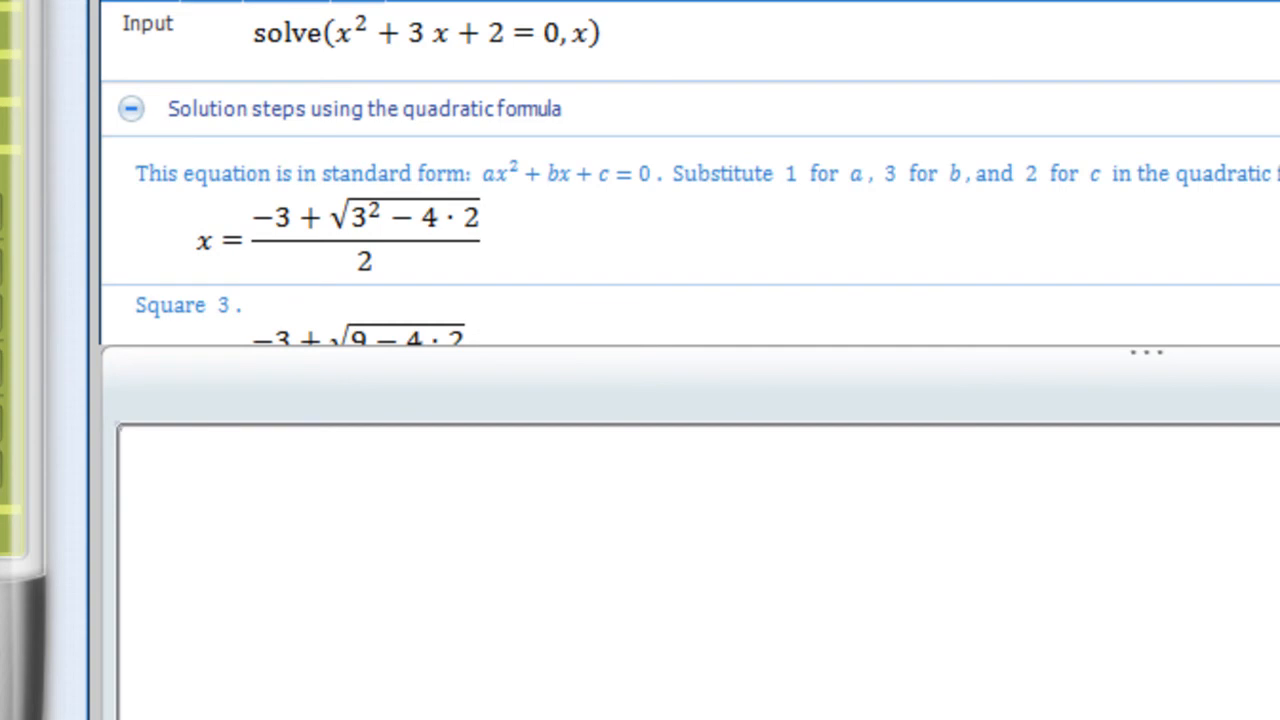
scroll(690, 172, "down", 1)
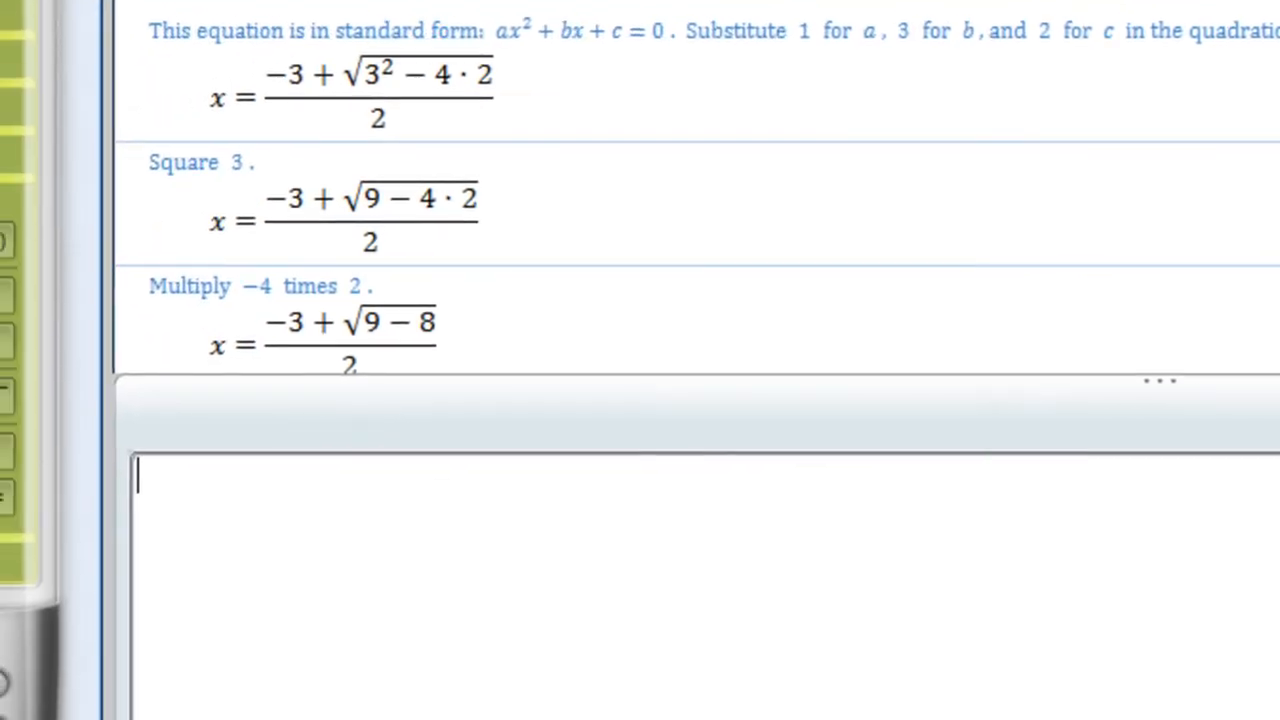
scroll(697, 187, "down", 2)
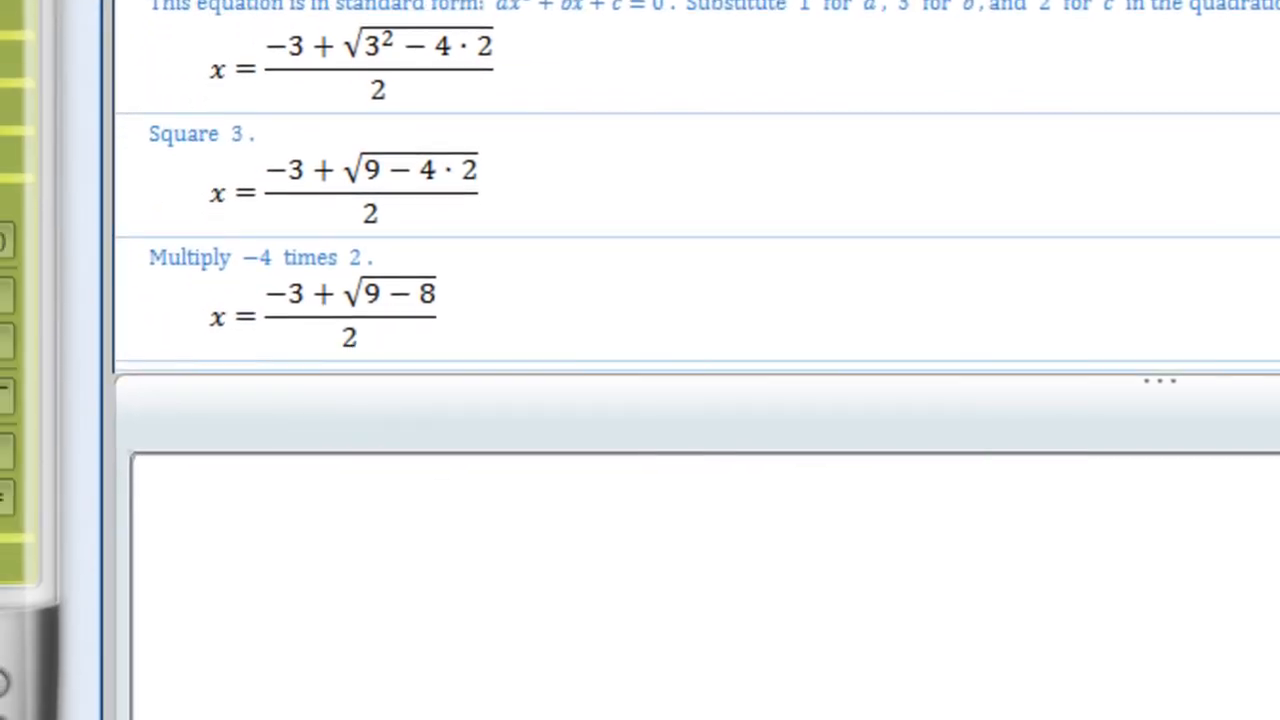
scroll(697, 187, "down", 3)
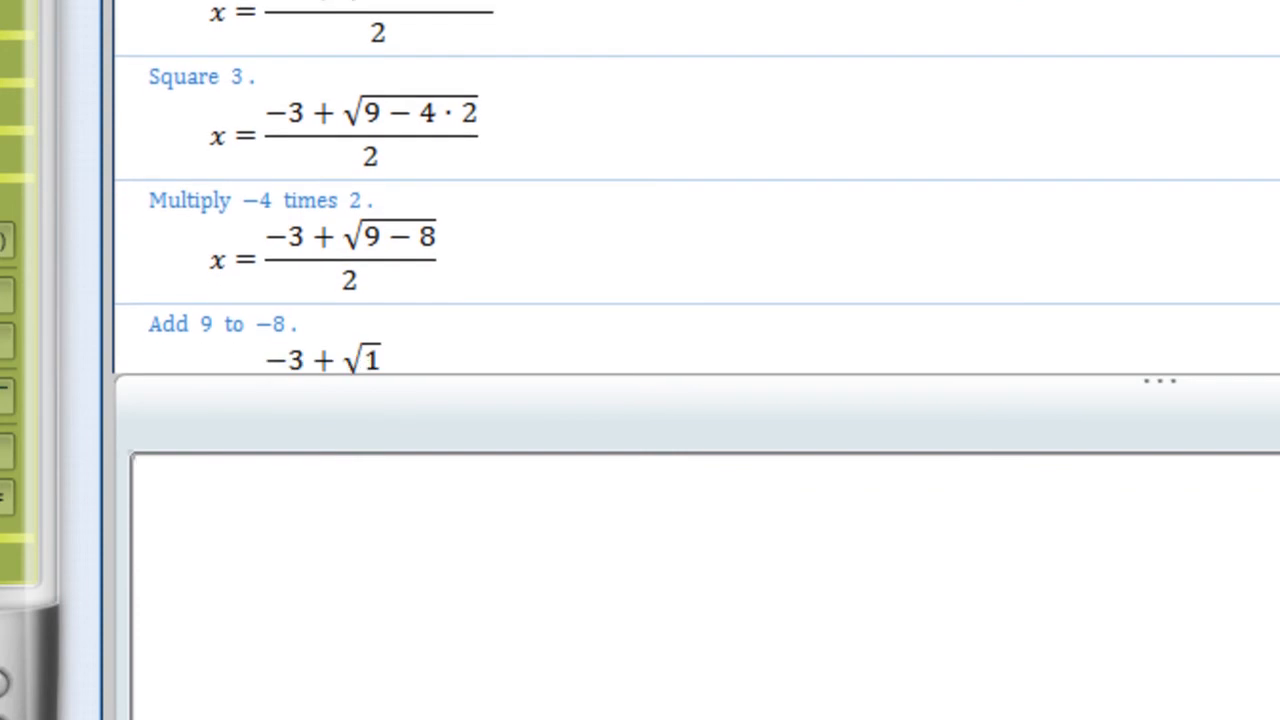
scroll(697, 187, "down", 5)
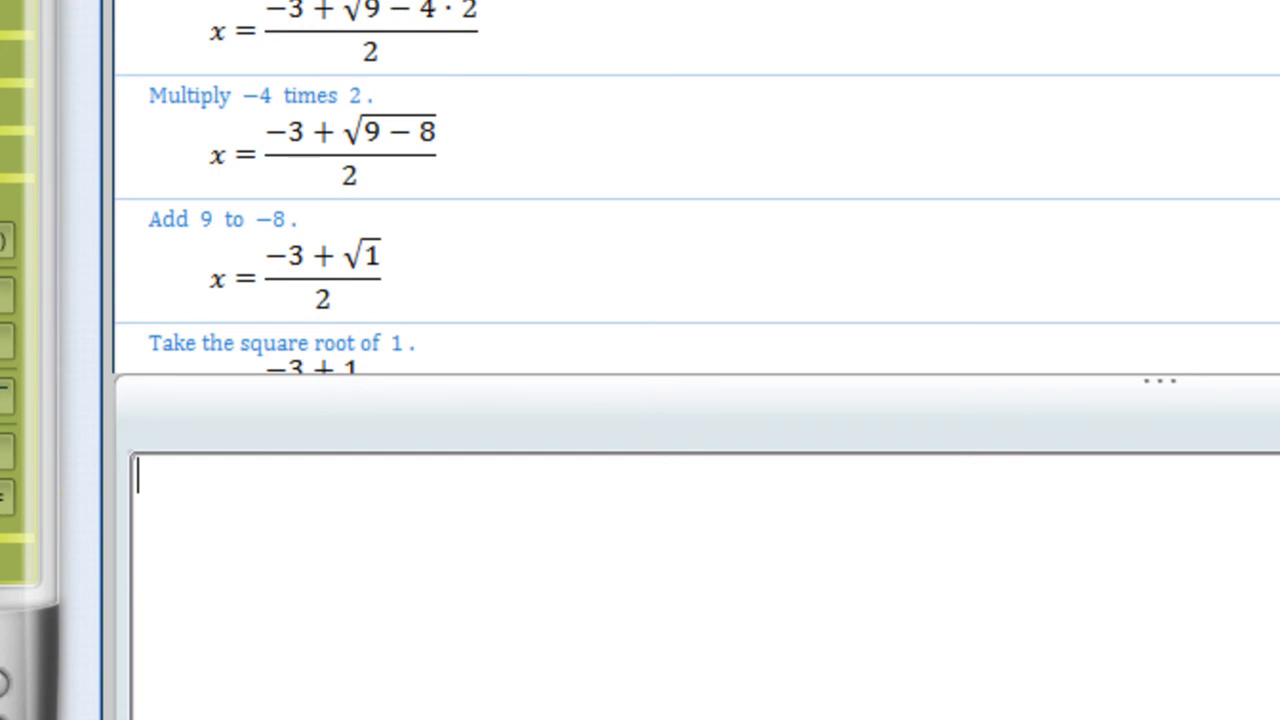
scroll(697, 187, "down", 10)
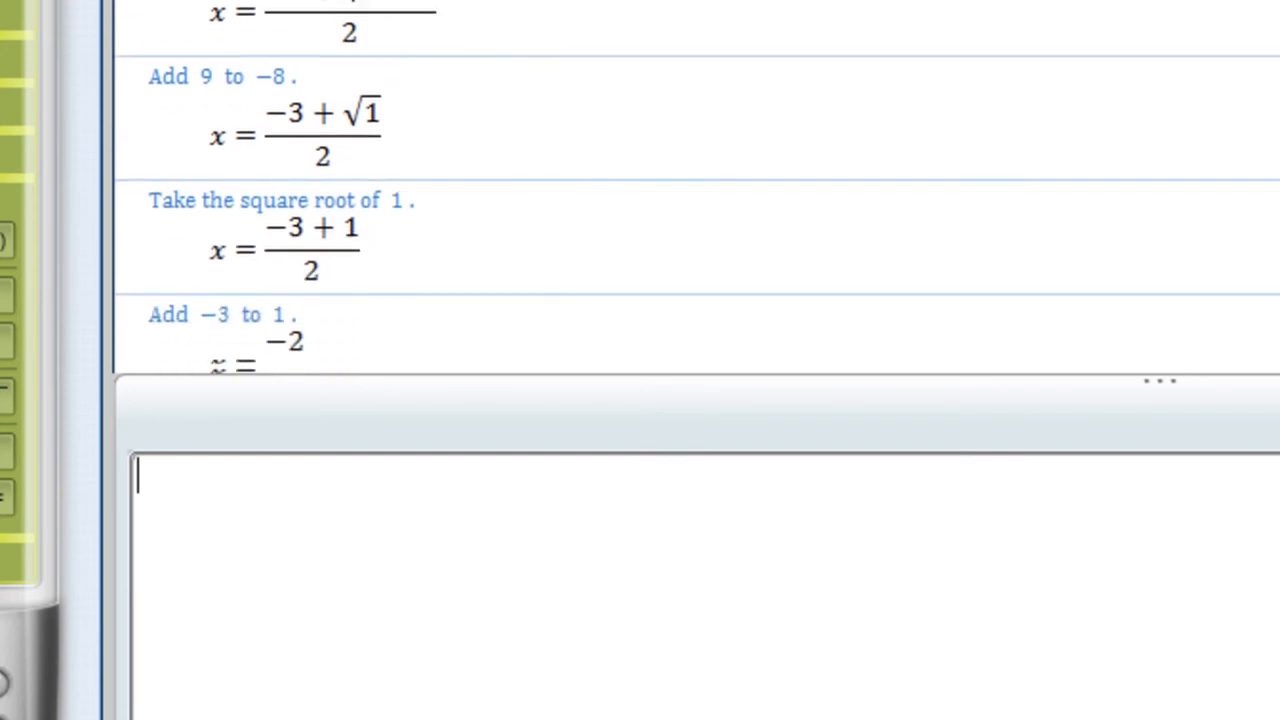
scroll(697, 187, "down", 13)
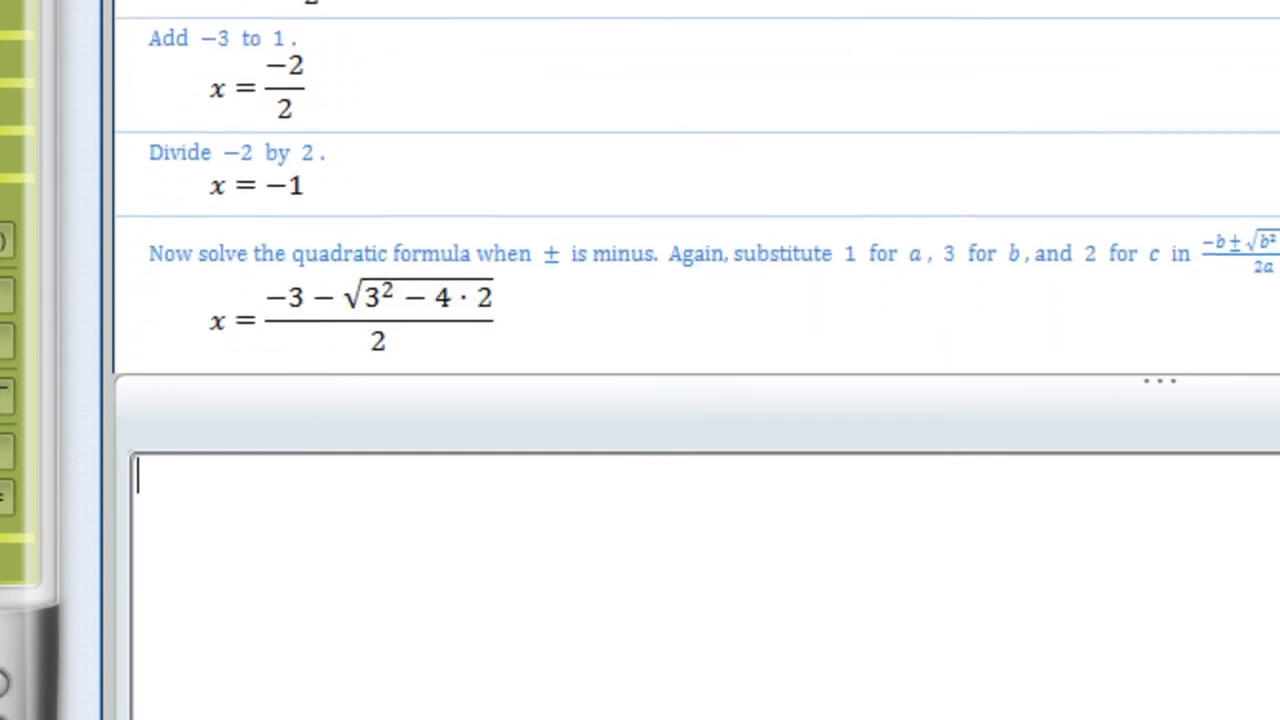
scroll(697, 187, "down", 6)
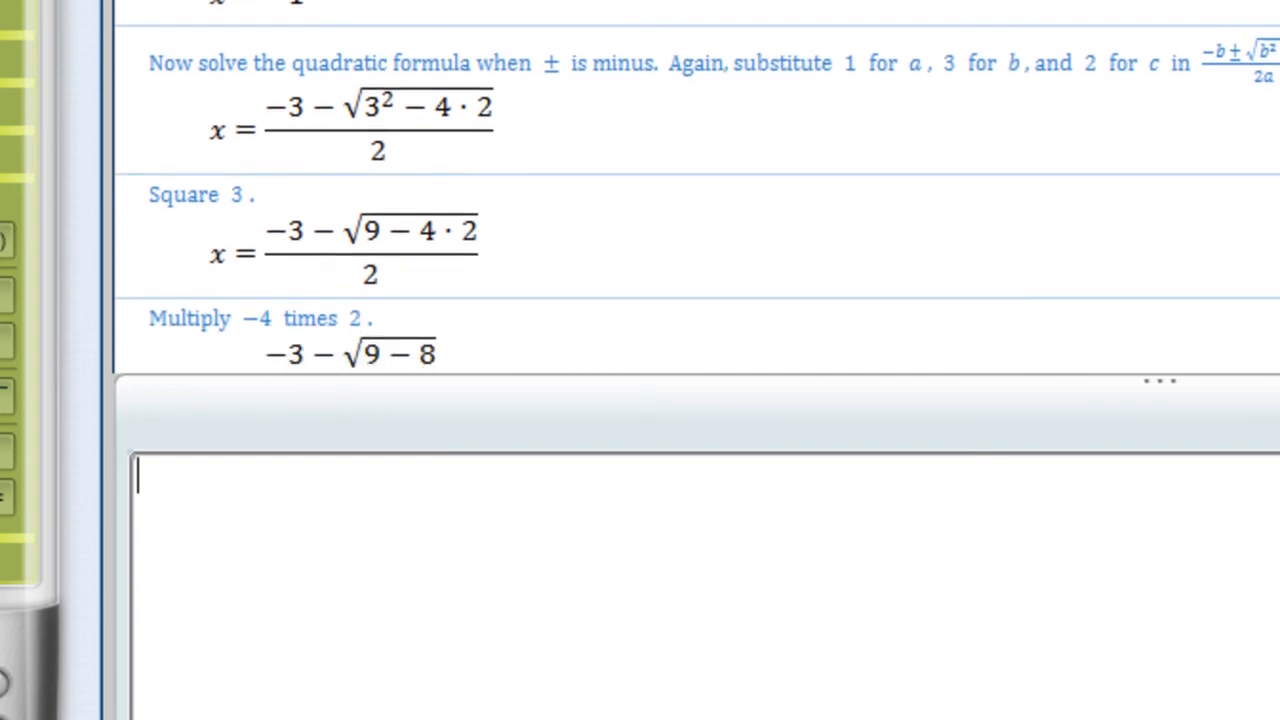
scroll(697, 187, "down", 3)
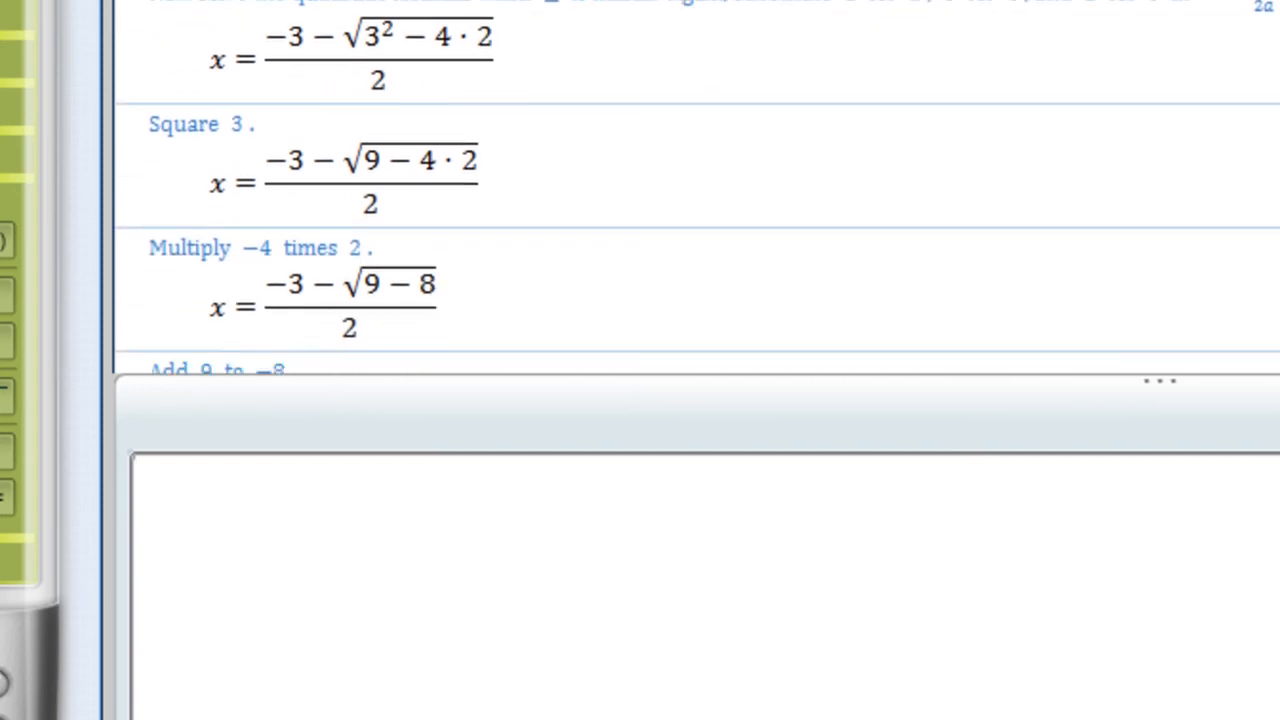
scroll(697, 187, "down", 10)
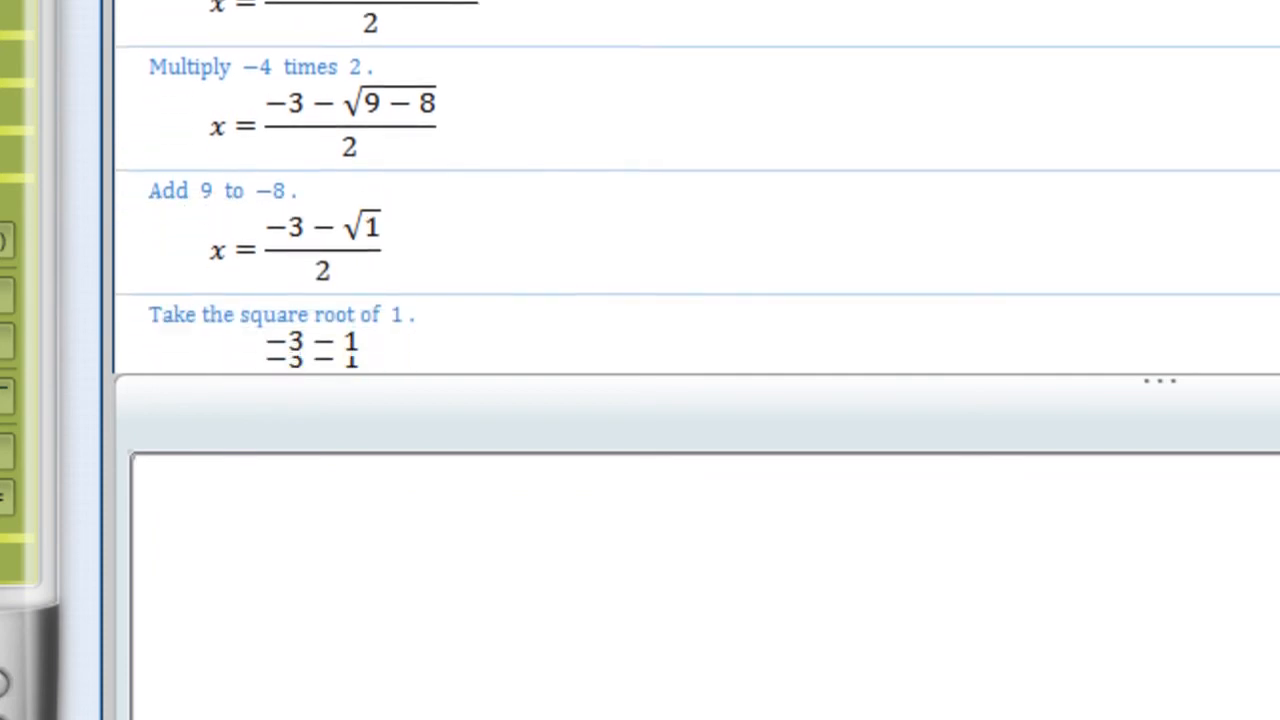
scroll(697, 187, "down", 10)
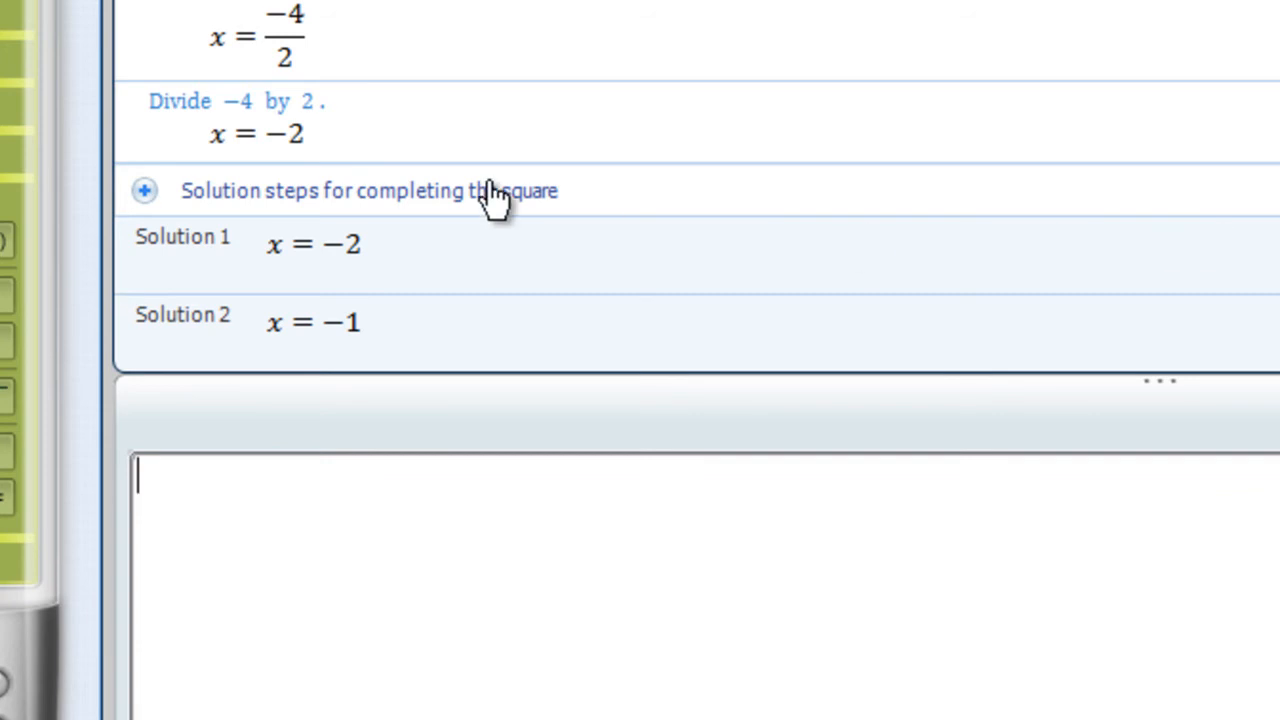
left_click(145, 191)
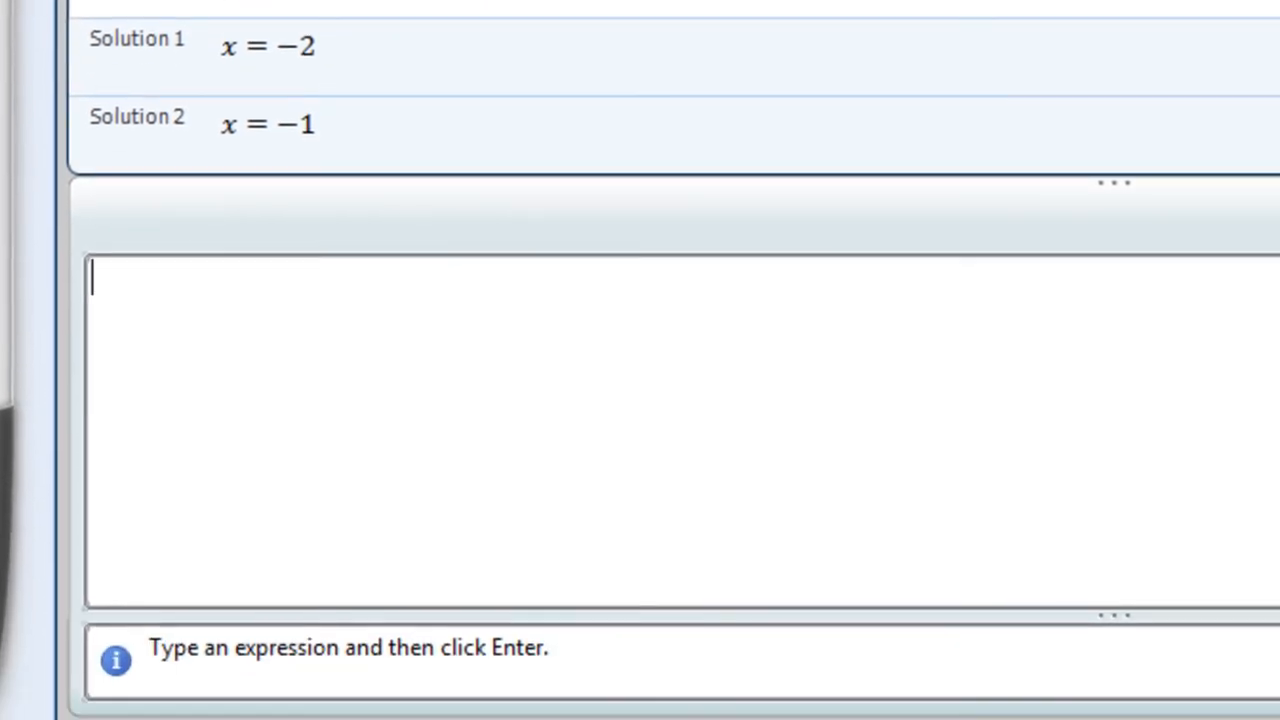
Enter the product (x + 2)(x − 1) and expand it.
type("(x")
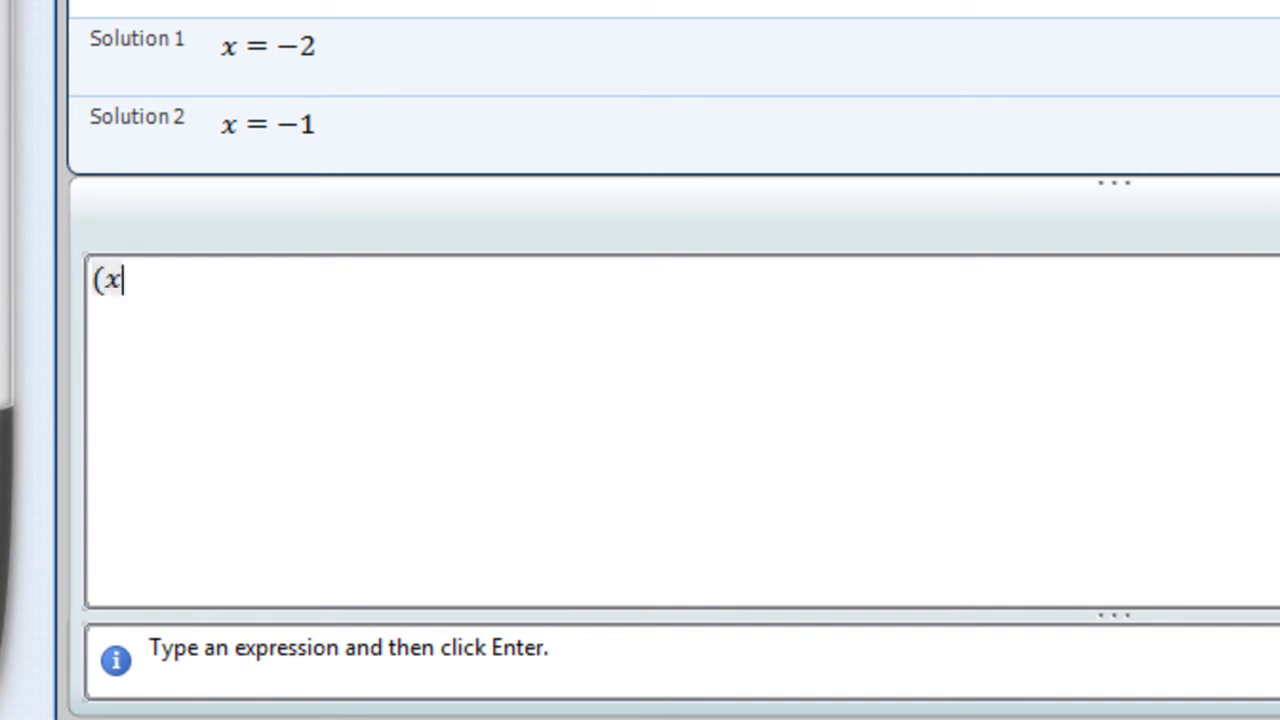
type(" + 2)(")
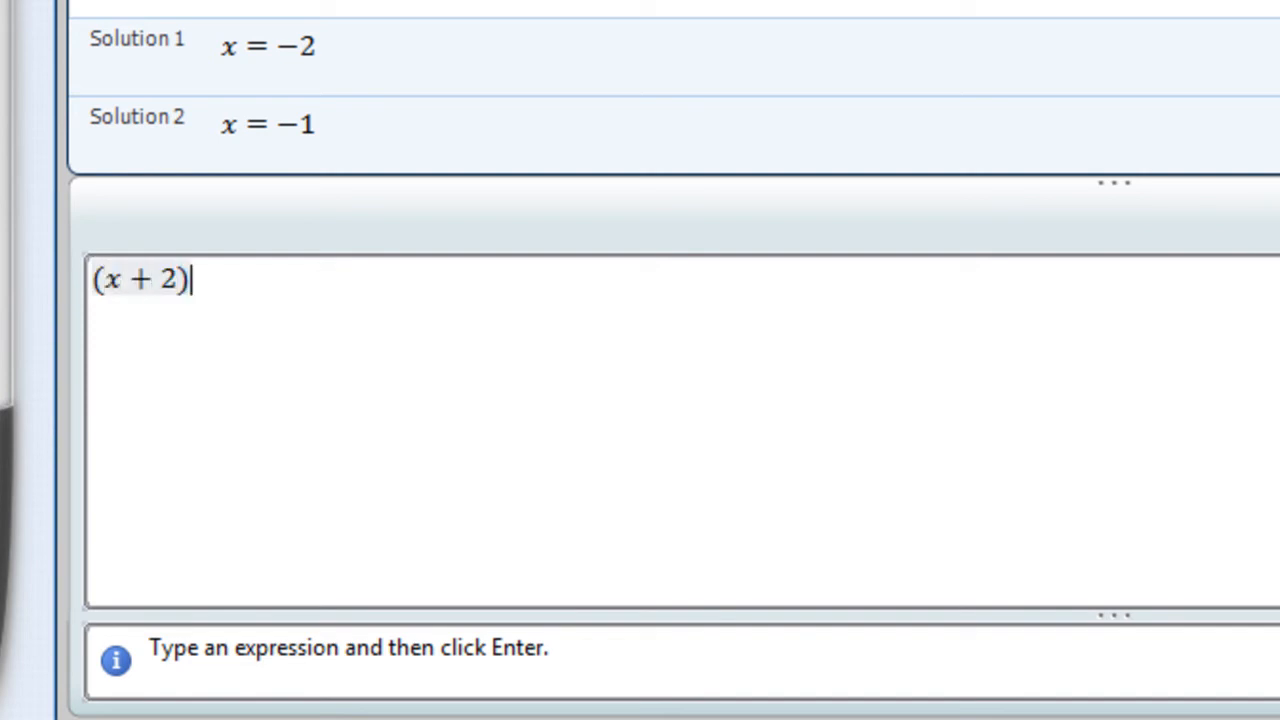
type("-1)")
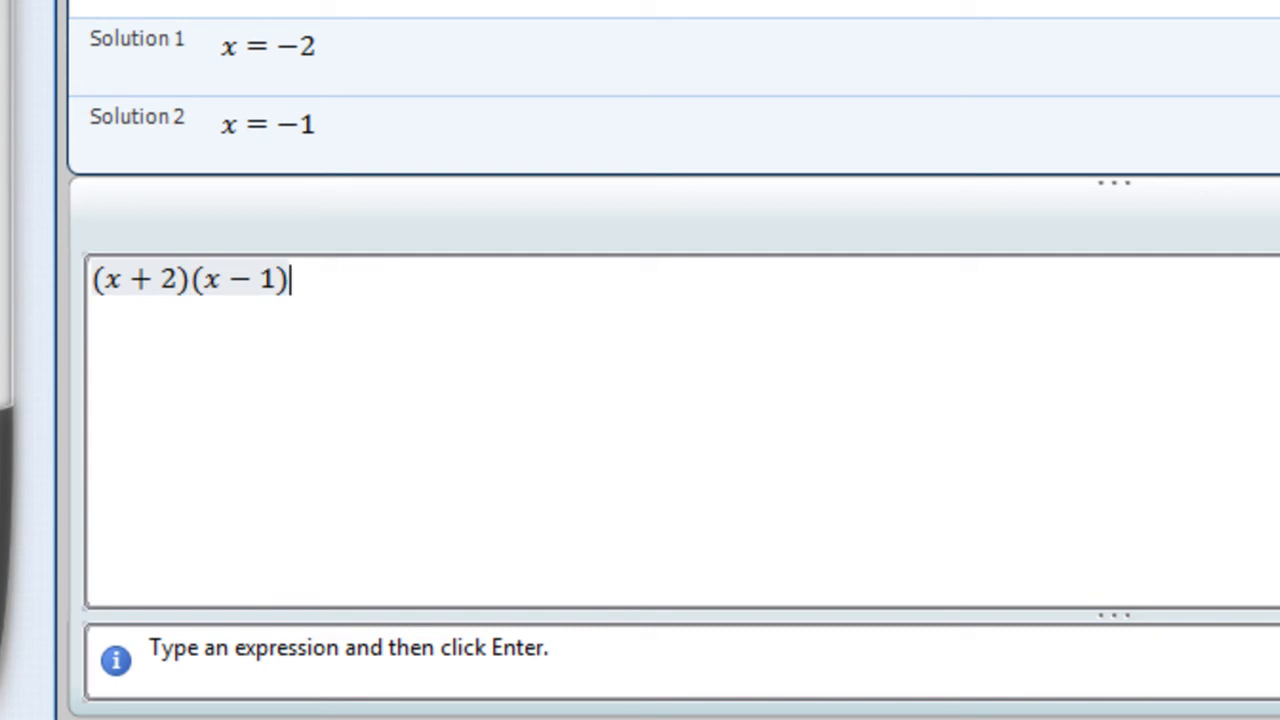
key("Return")
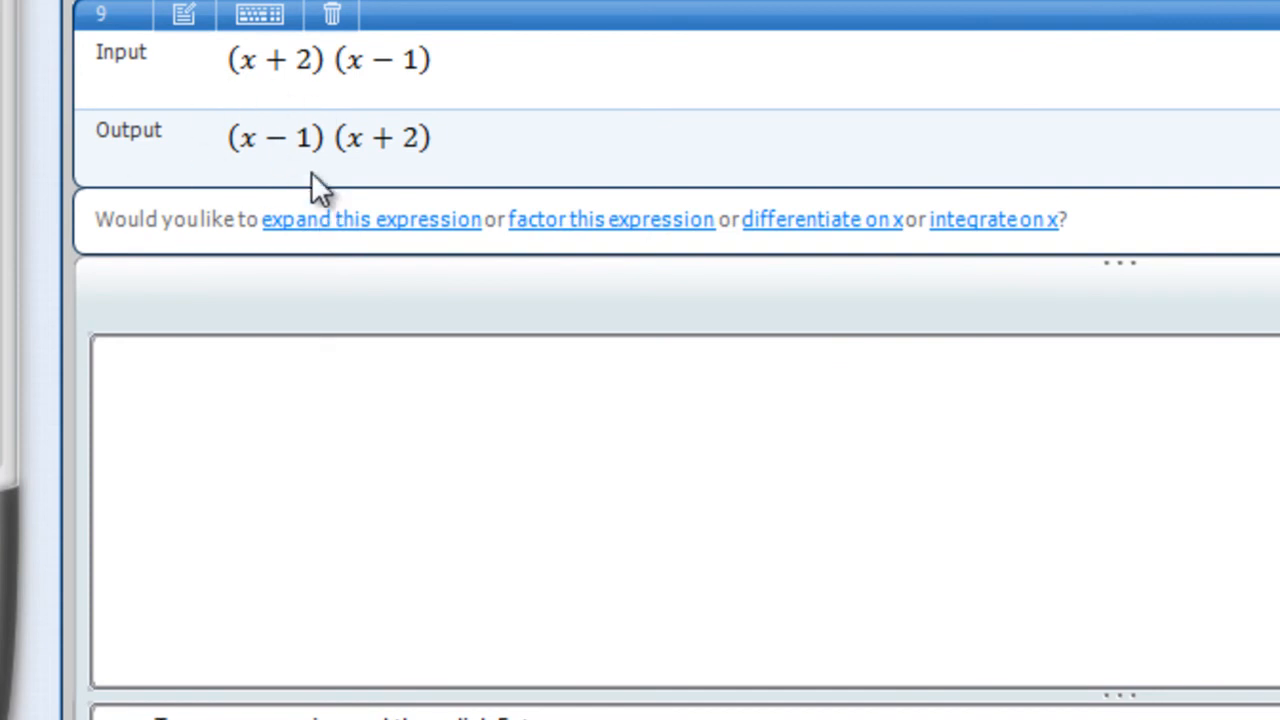
left_click(380, 224)
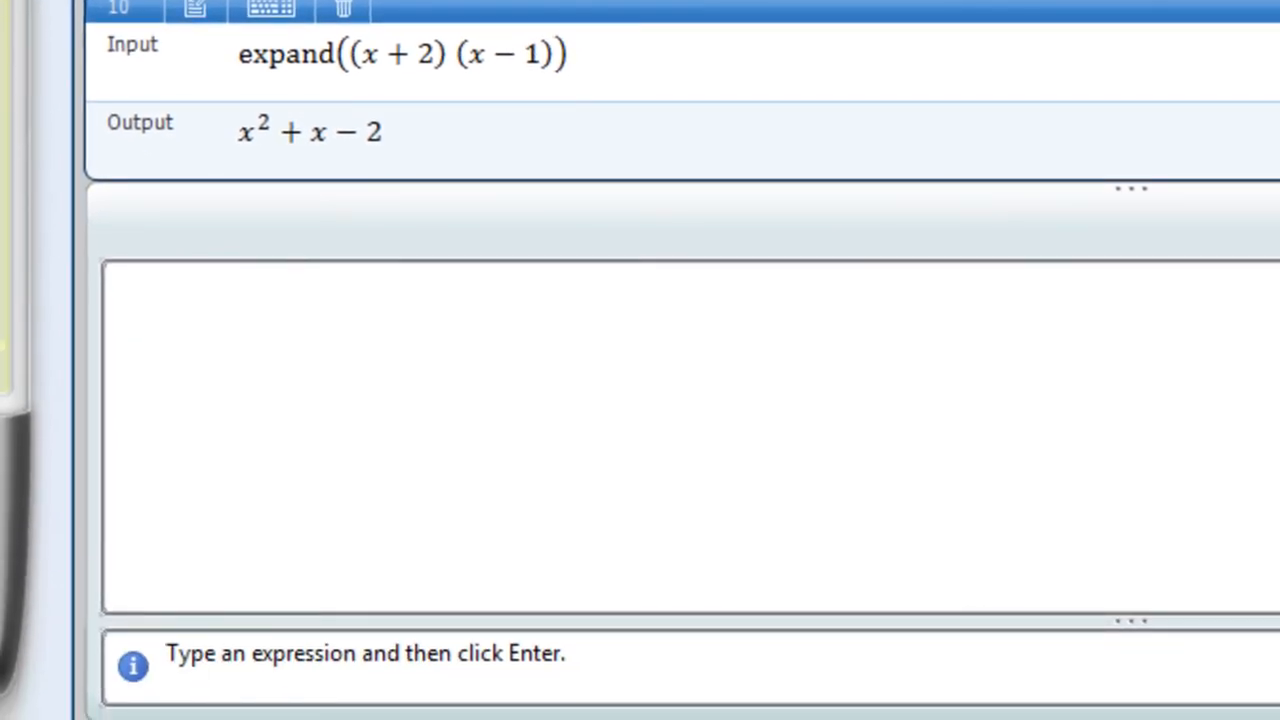
Enter the cubic expression x^3 + x^2 + x + 1 and factor it.
left_click(385, 362)
type("x^3 + x")
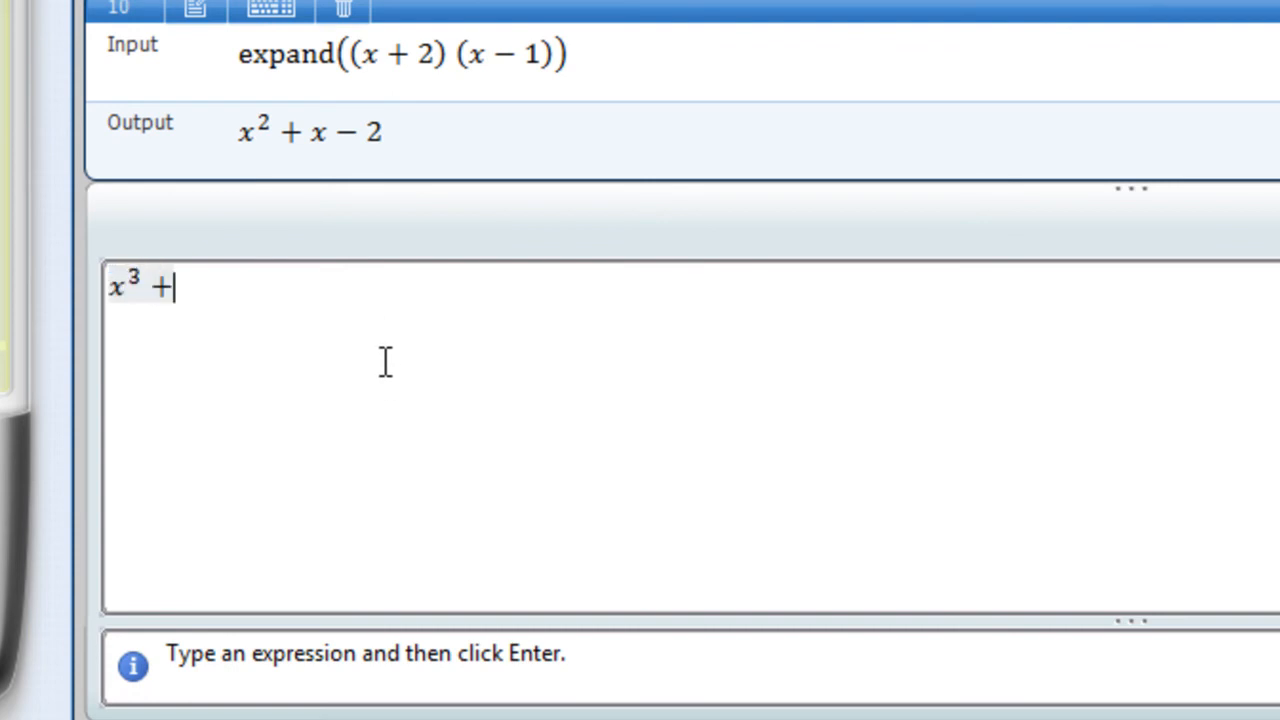
type("^2 + x ")
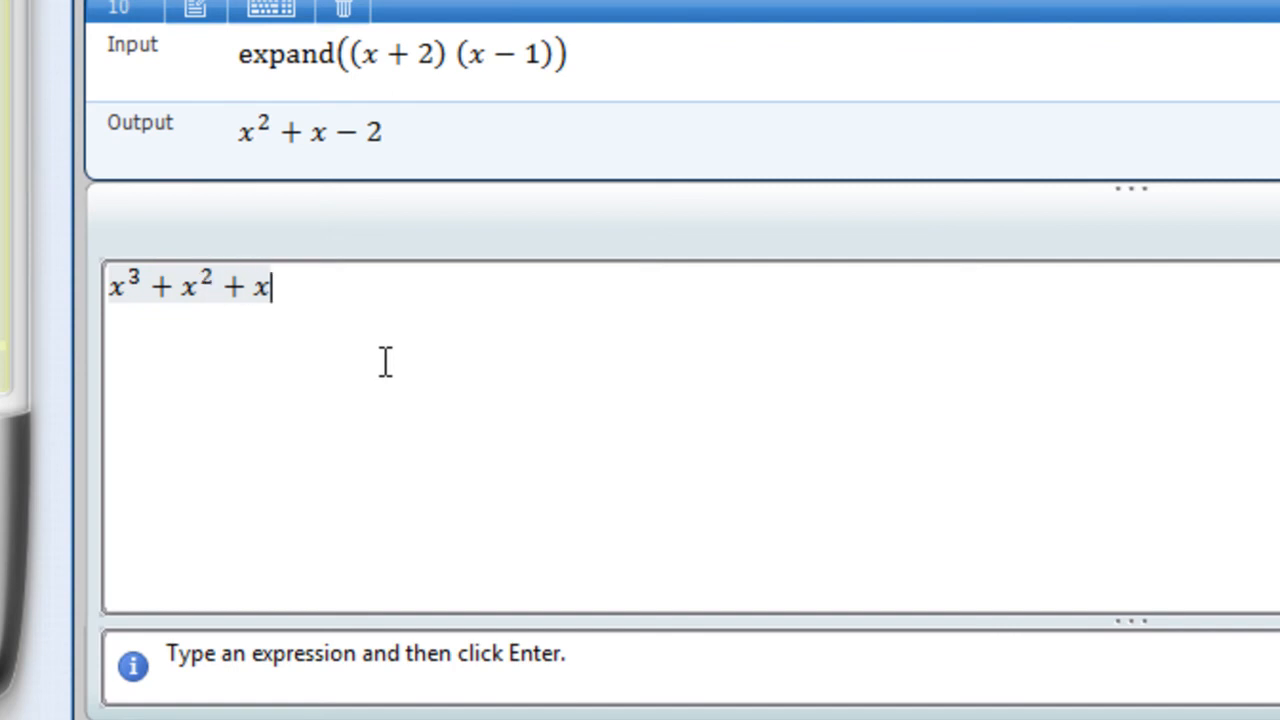
type("+ 1")
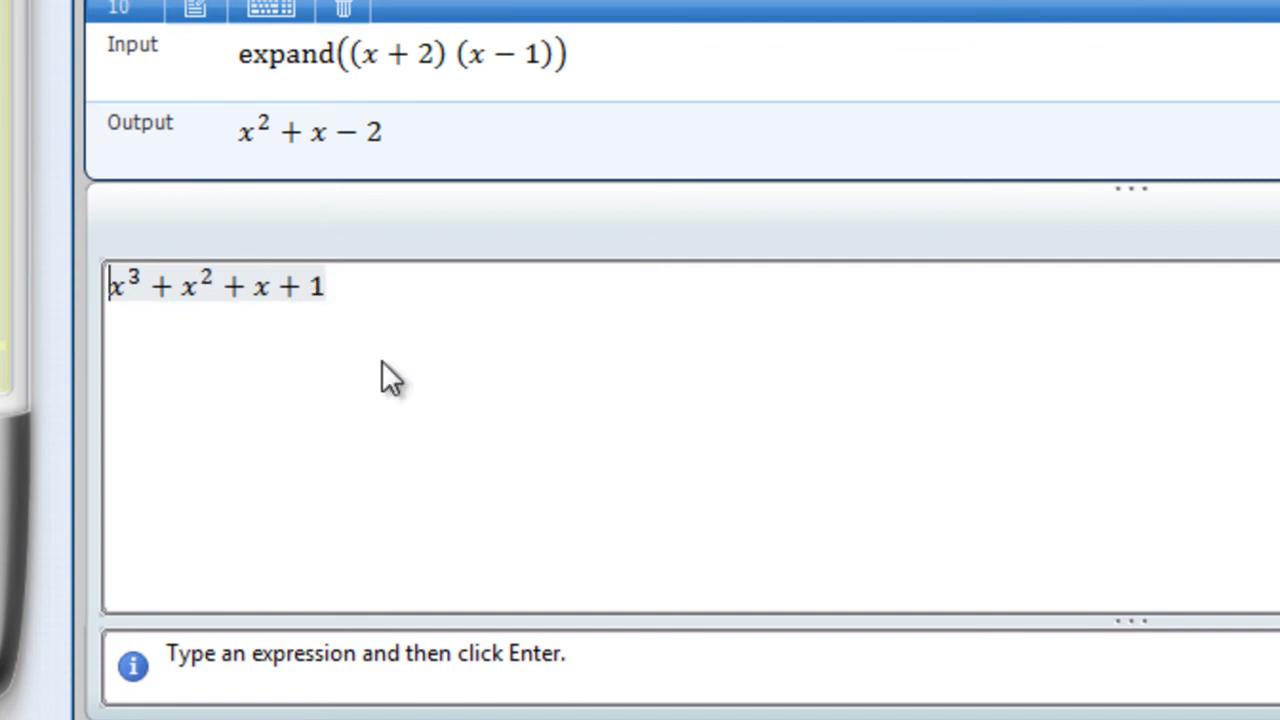
key("Return")
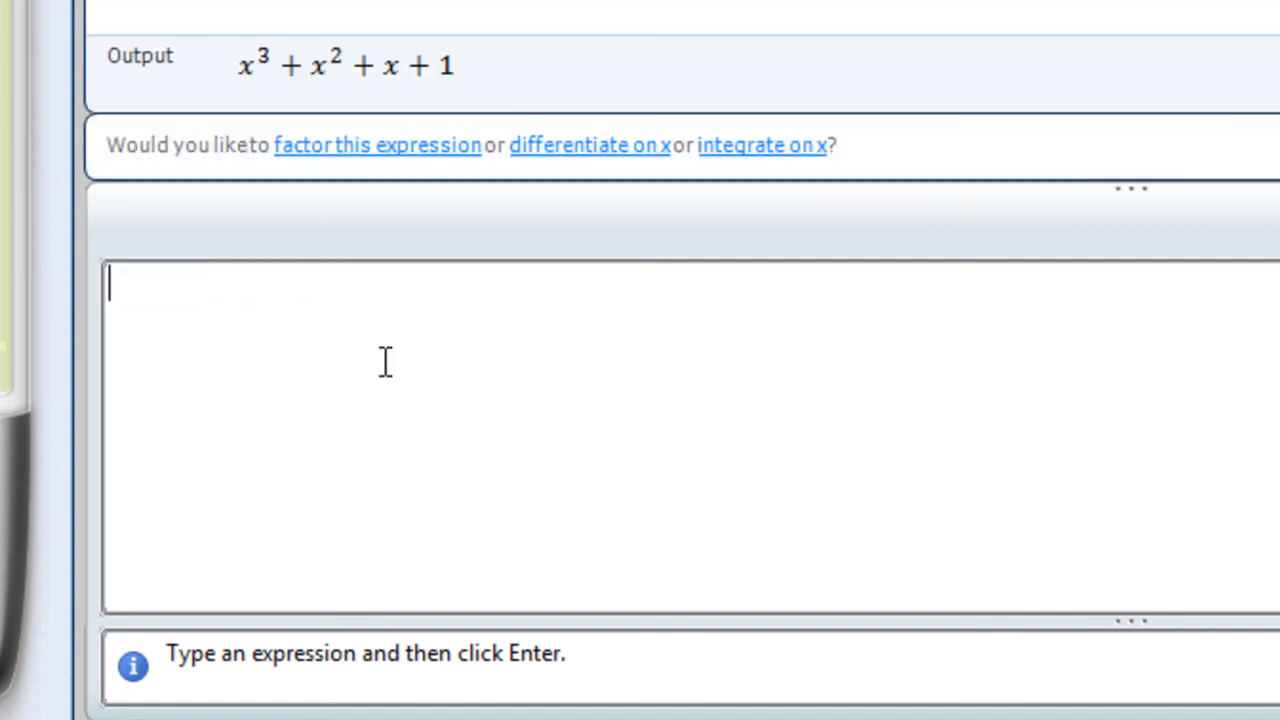
left_click(370, 160)
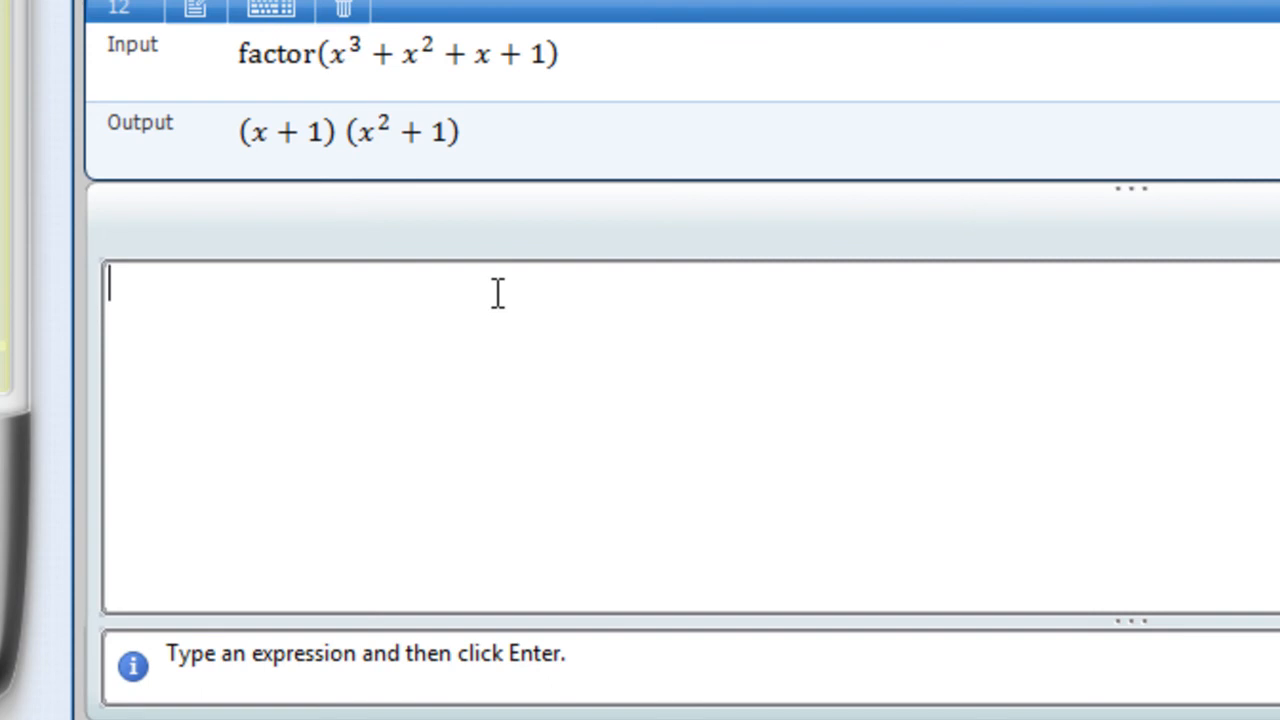
Enter the expression x^4 + x^2 + x and factor it.
type("x")
key("BackSpace")
type("x^4+")
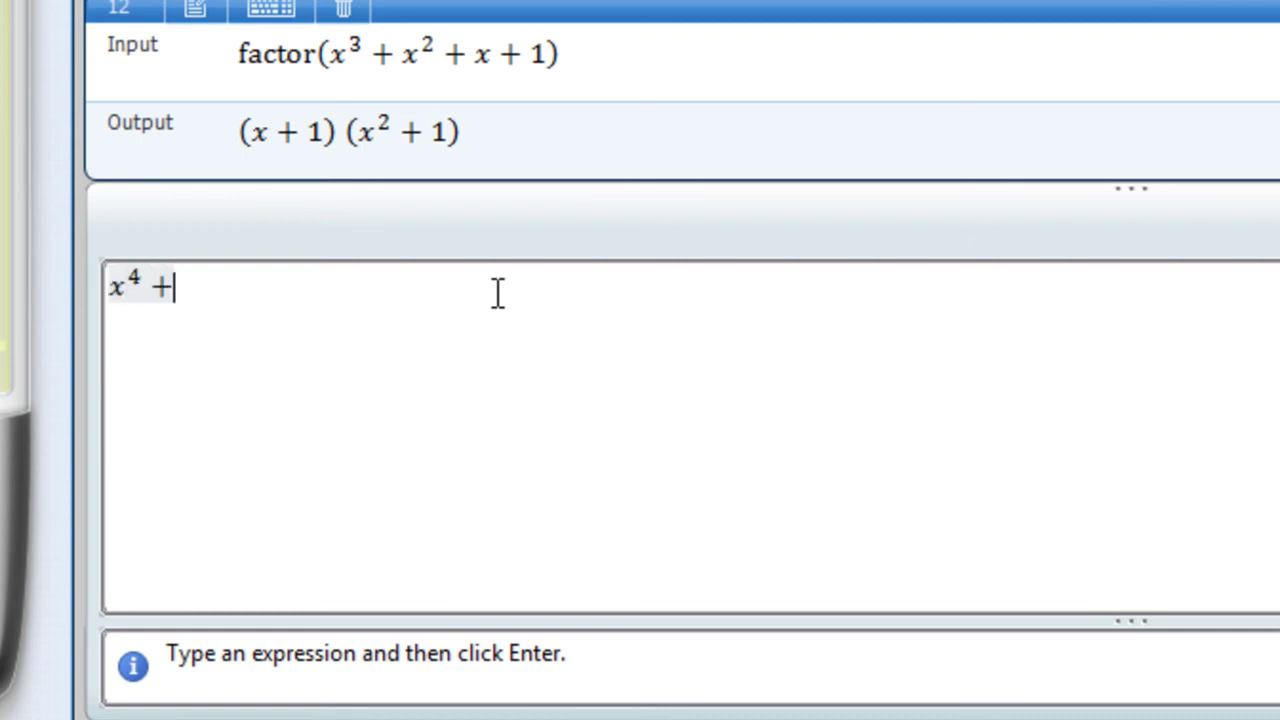
type("x^")
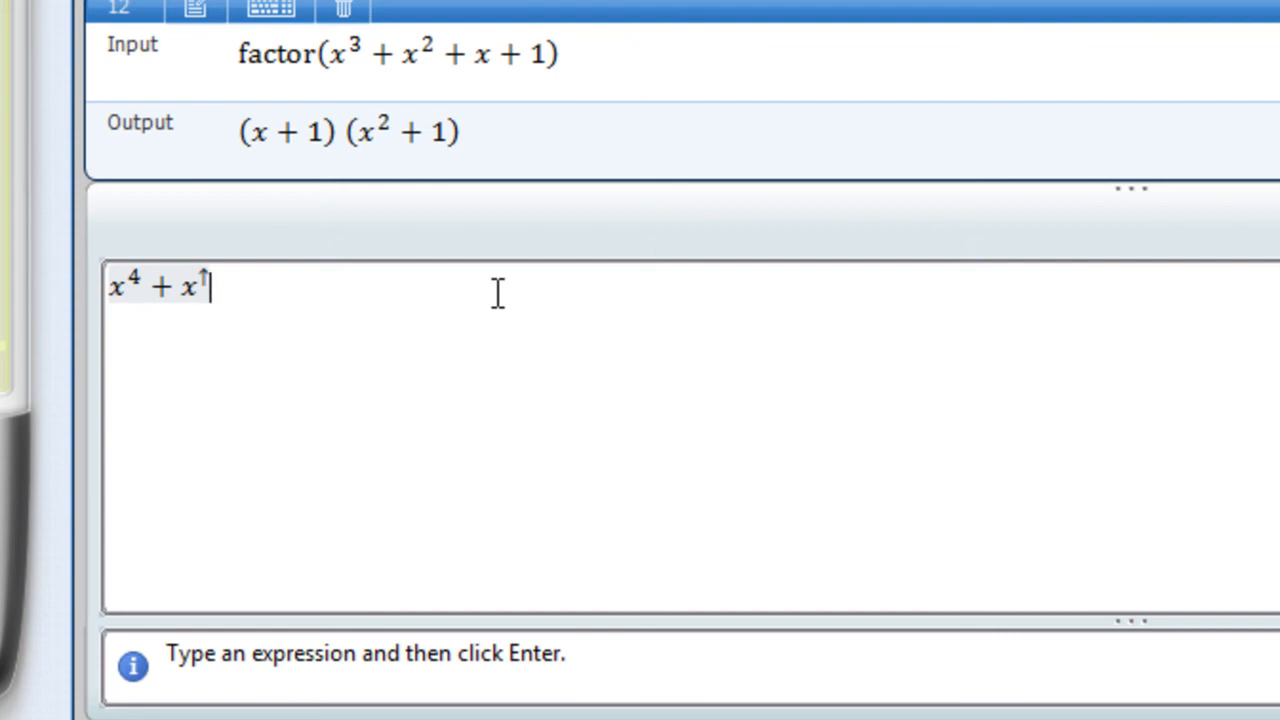
type("2+x")
key("Return")
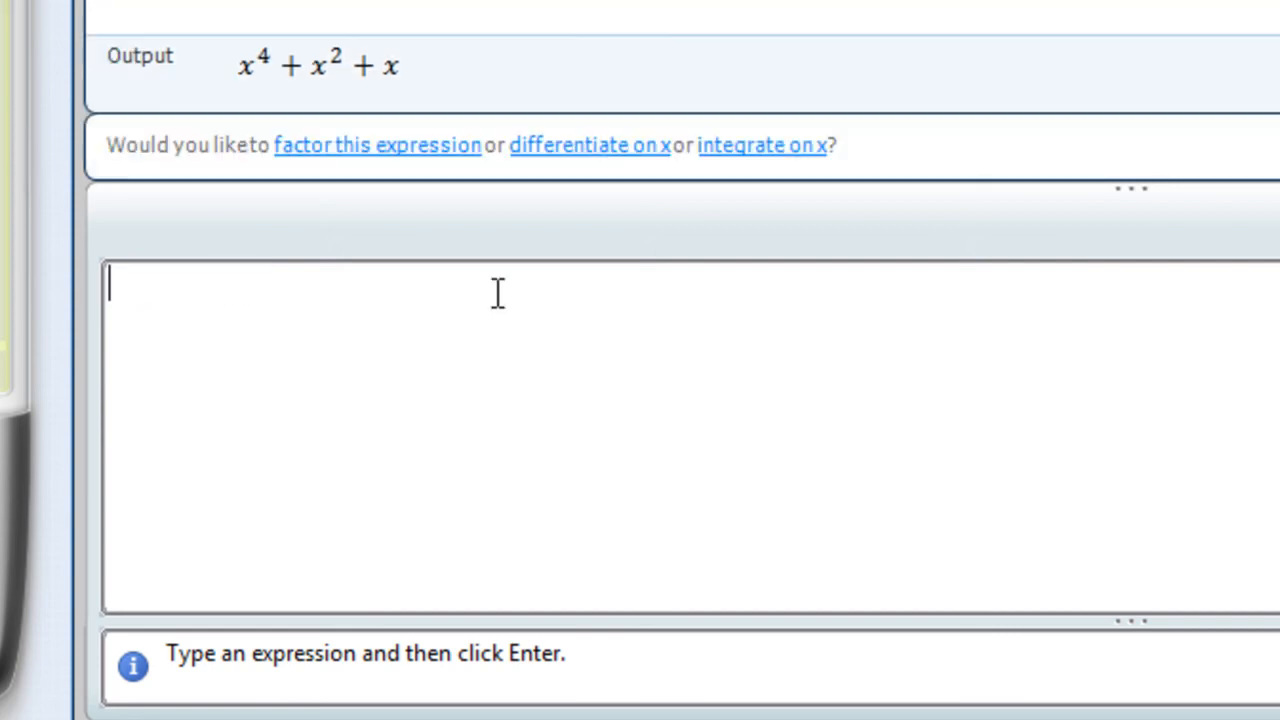
left_click(390, 148)
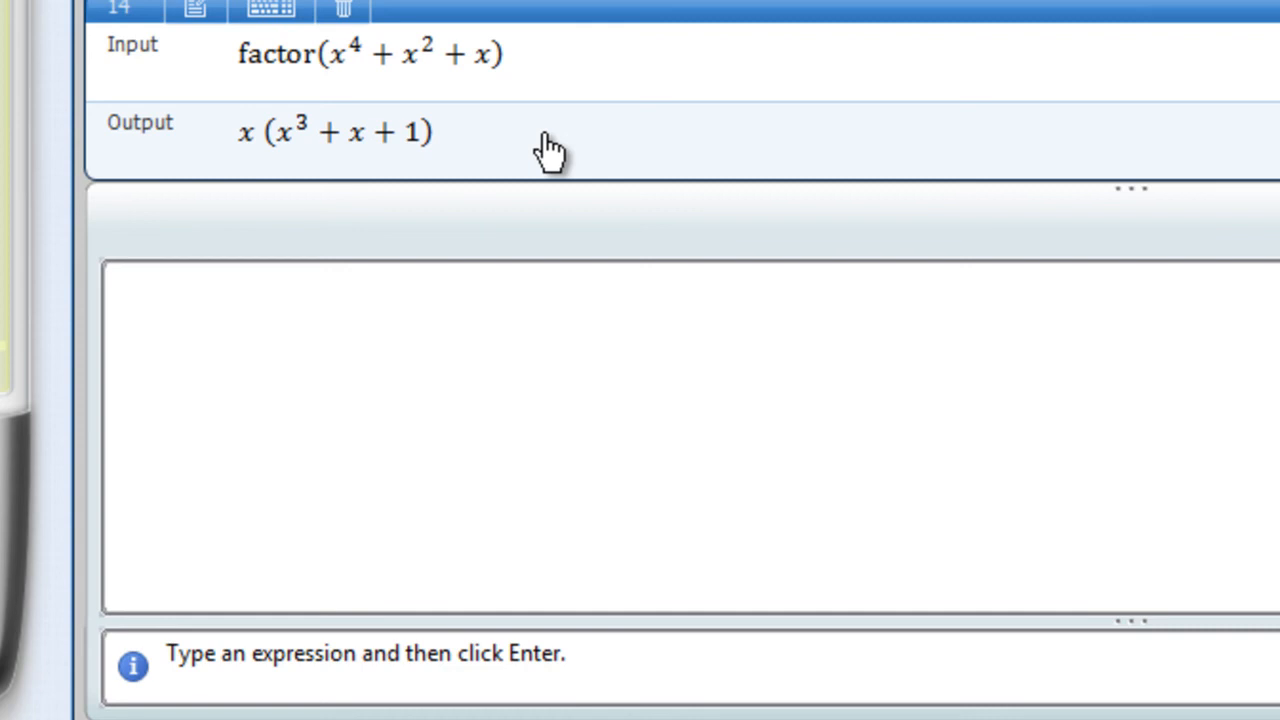
Enter the equation x^2 + x = 2x + 2 and solve it for x.
left_click(343, 362)
type("x^2")
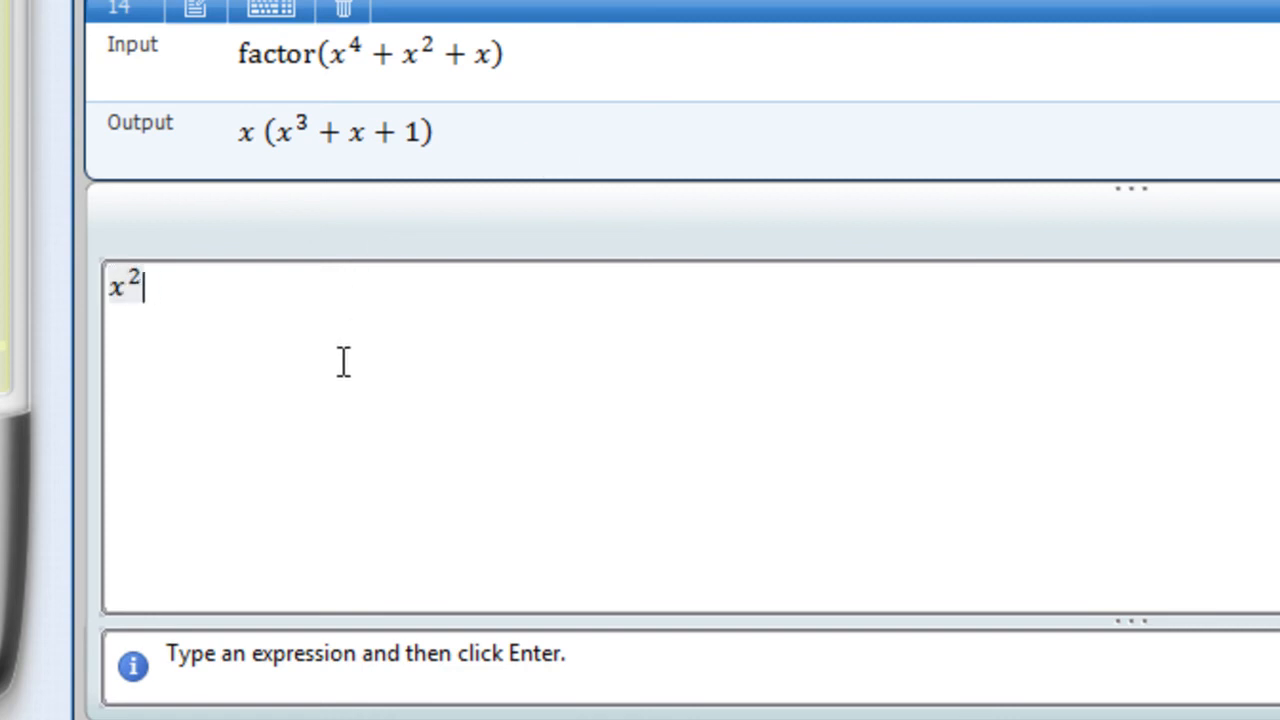
type("+")
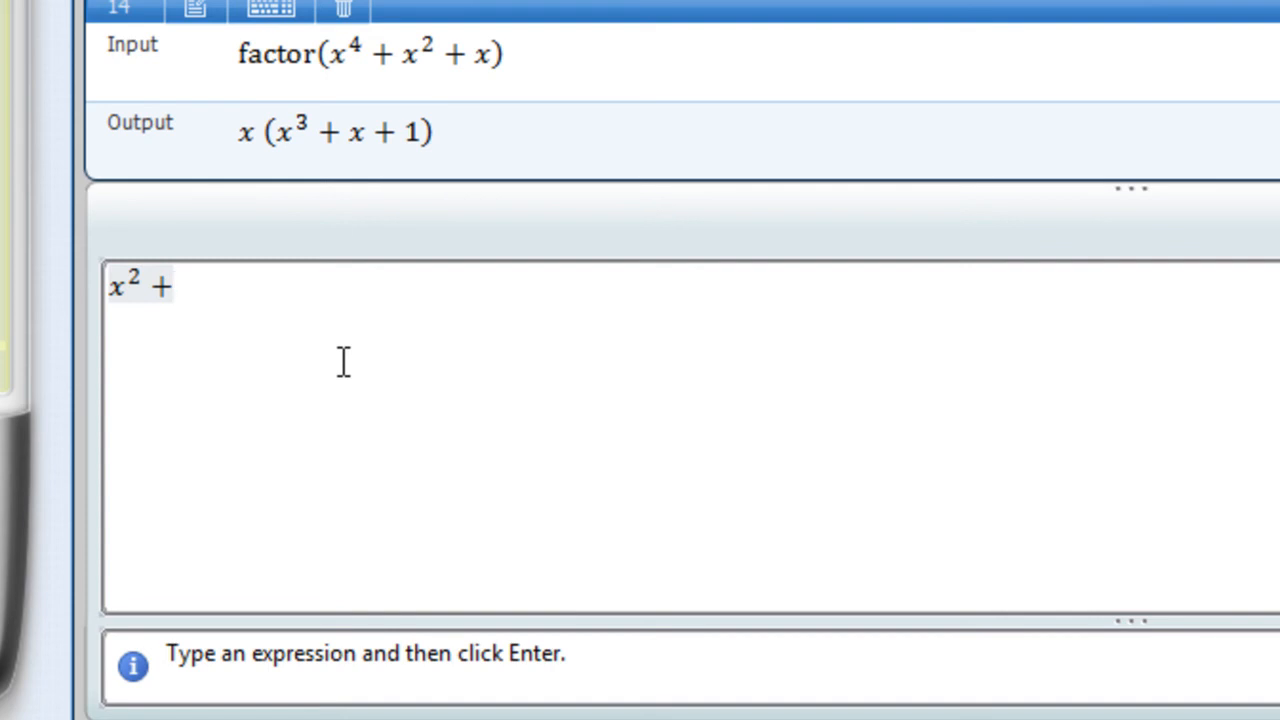
type("x")
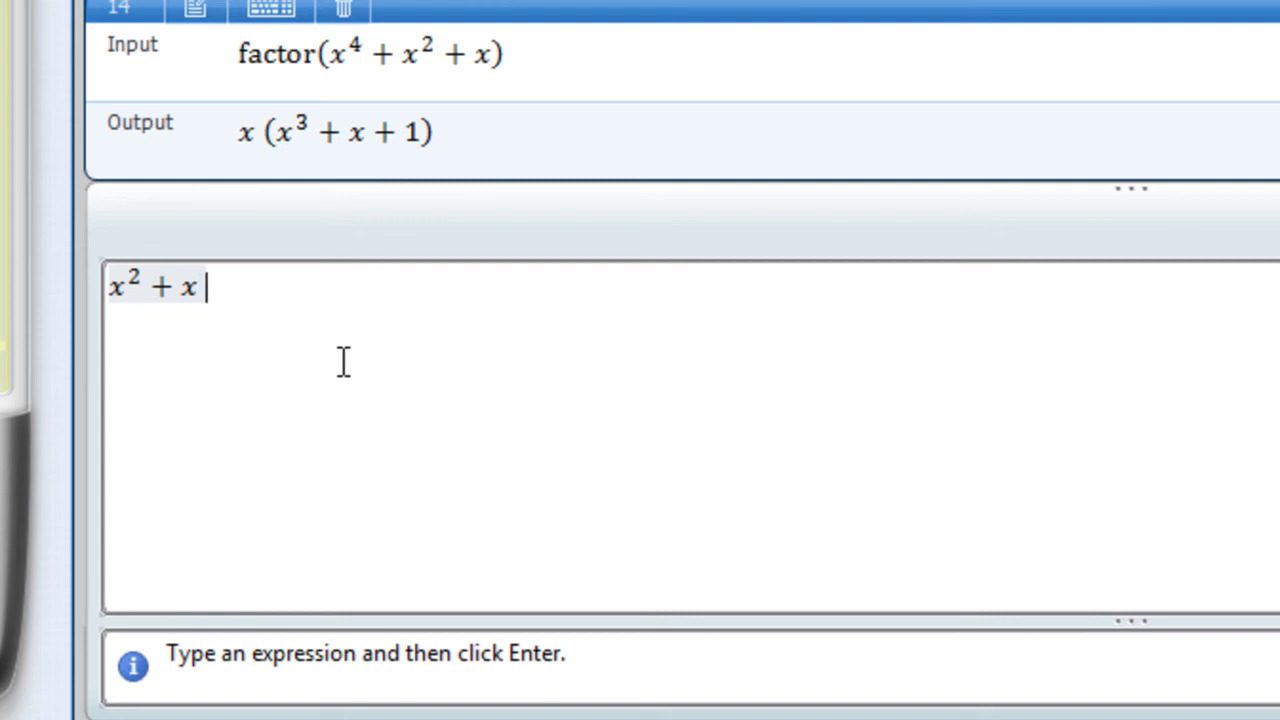
type("= ")
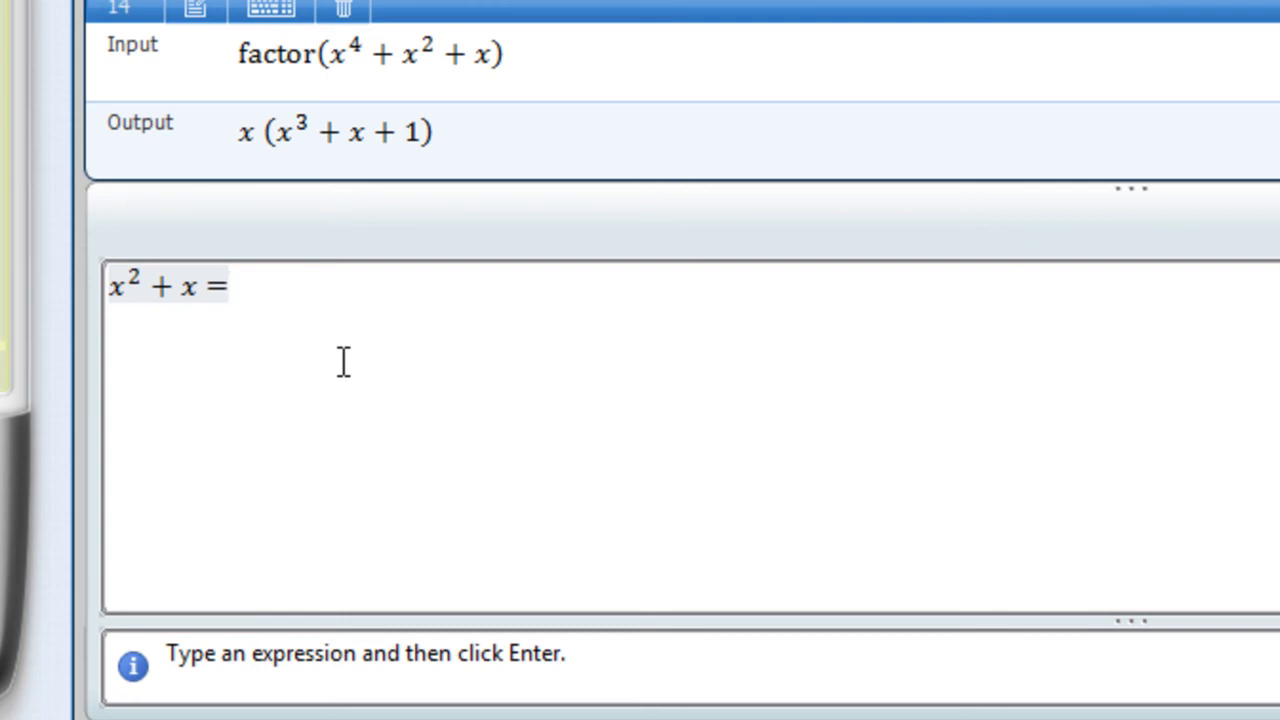
type("2x + 2")
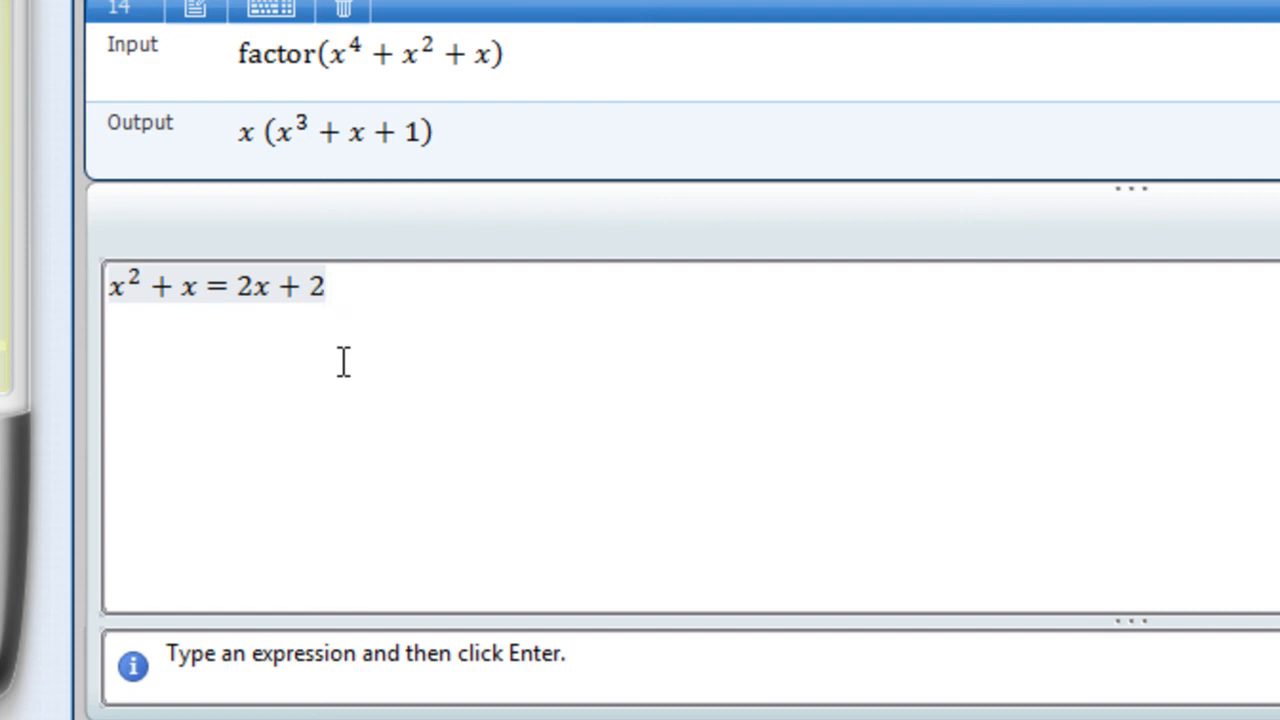
key("Return")
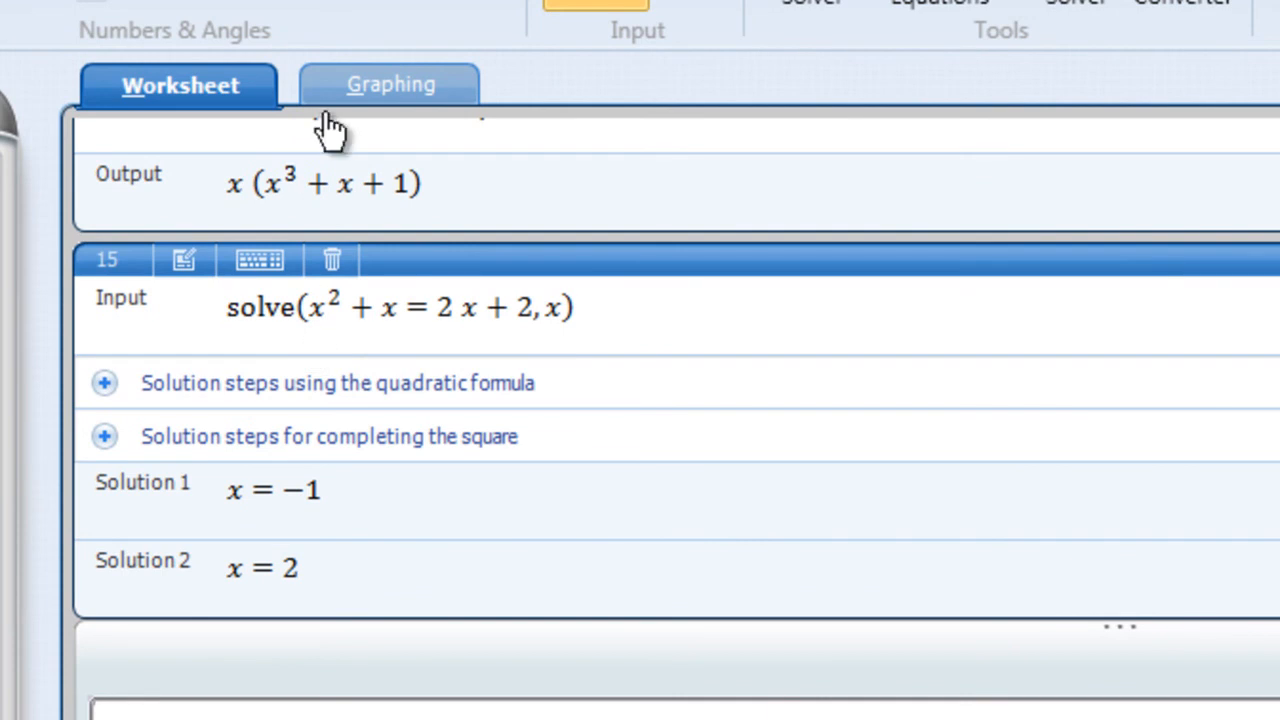
Switch to graphing and try to enter y = x^2 + x as the first 2D Cartesian equation.
left_click(345, 88)
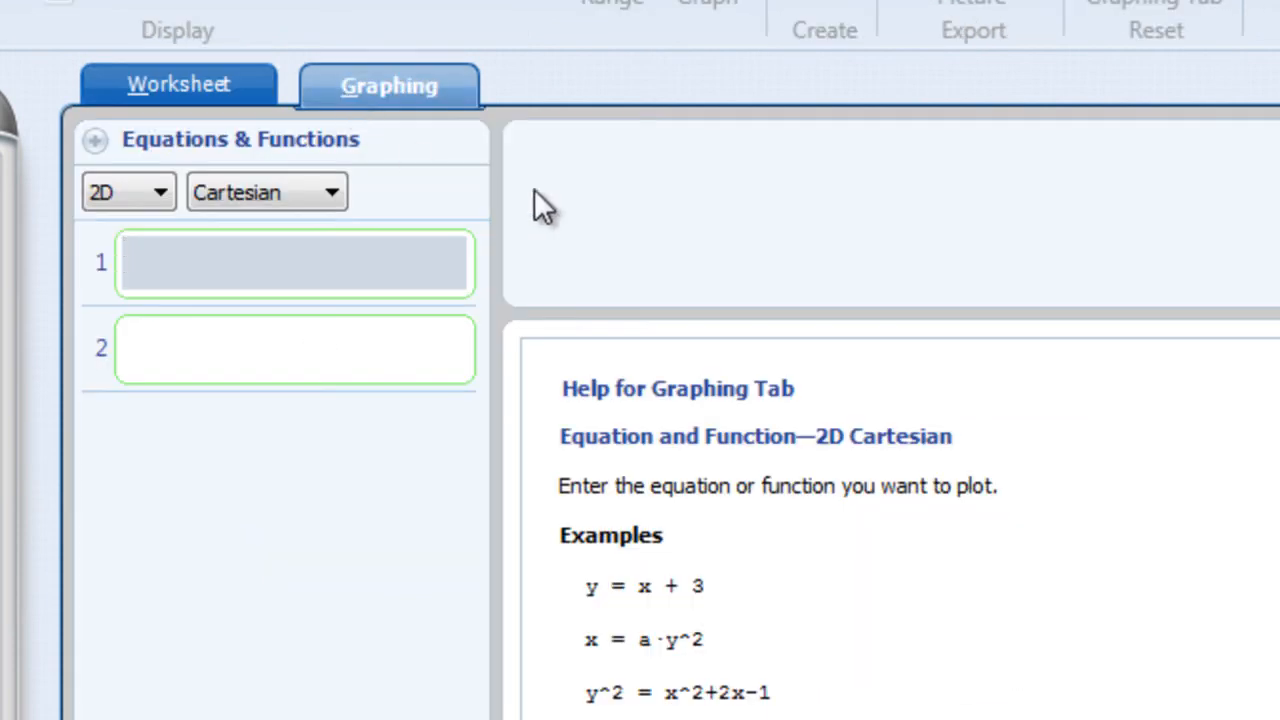
left_click(191, 252)
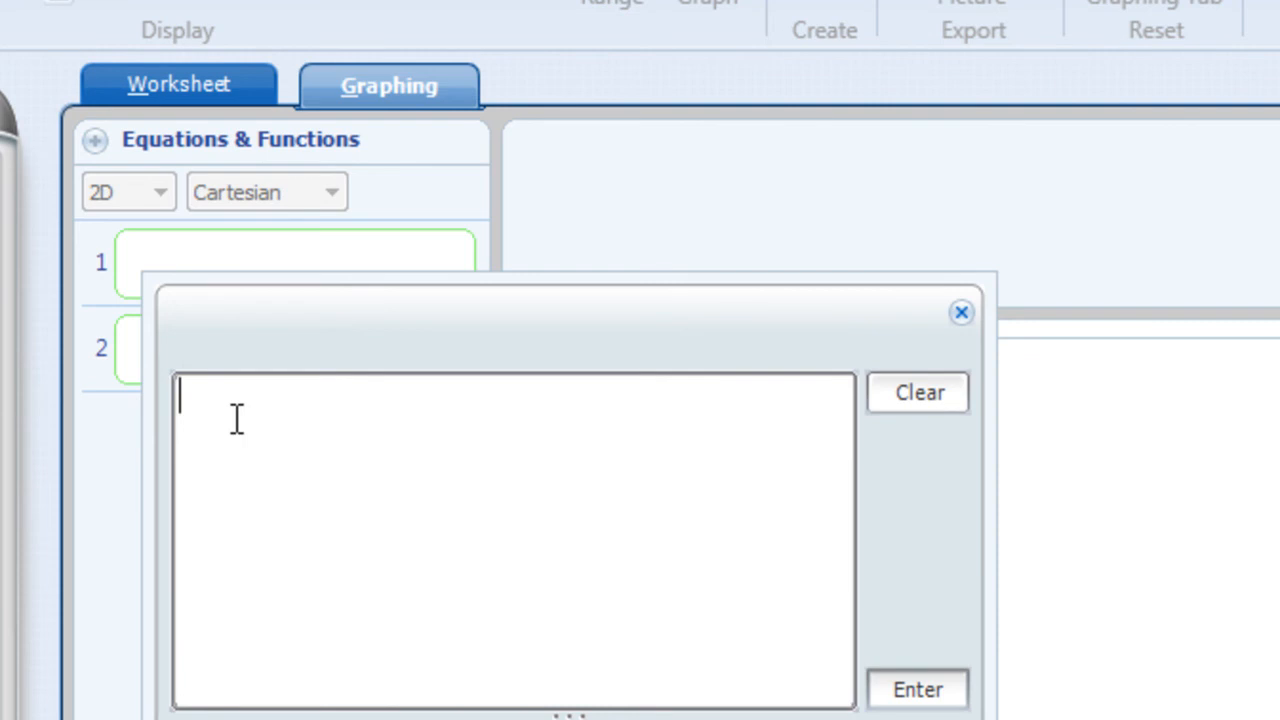
type("x2")
key("BackSpace")
type("^2 ")
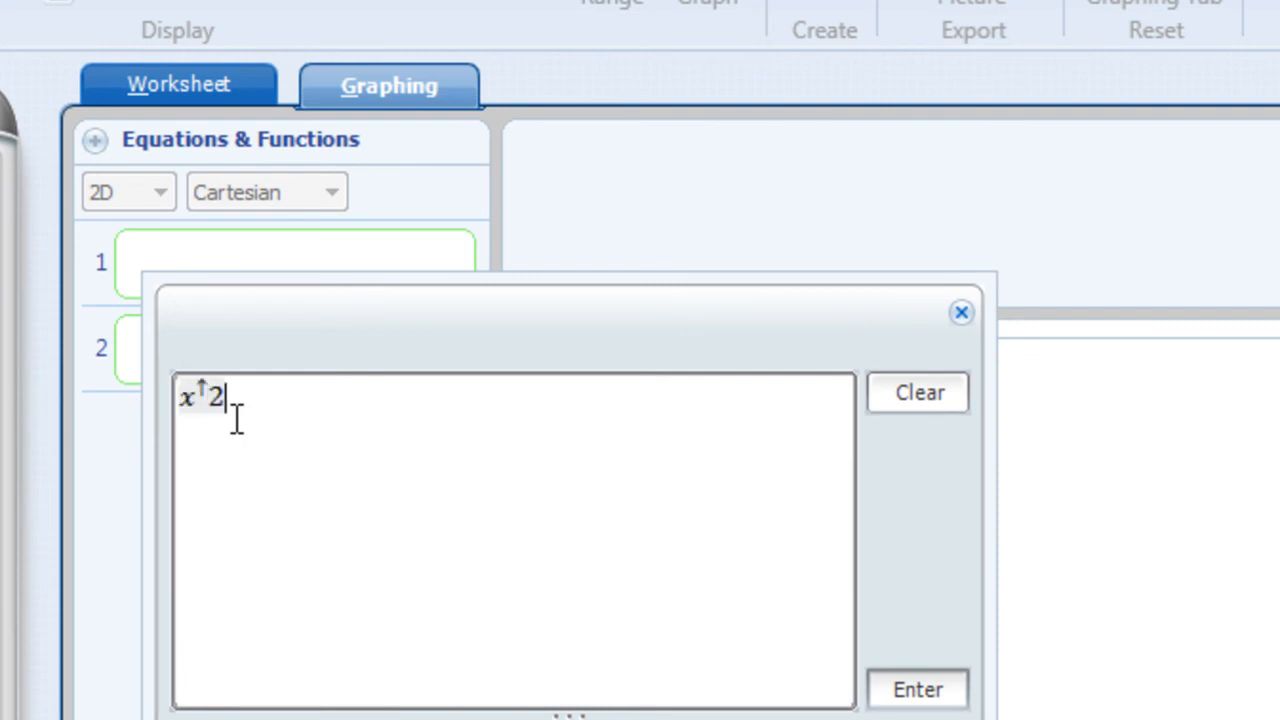
type("+ ")
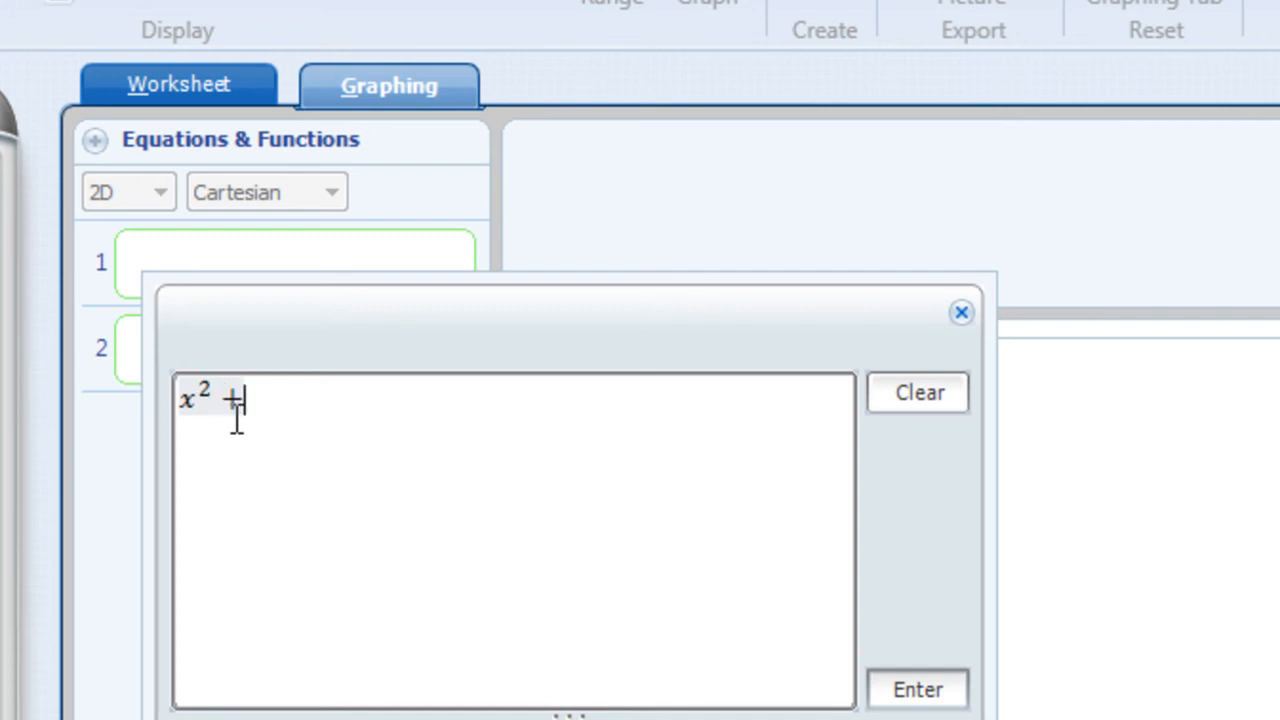
type("x")
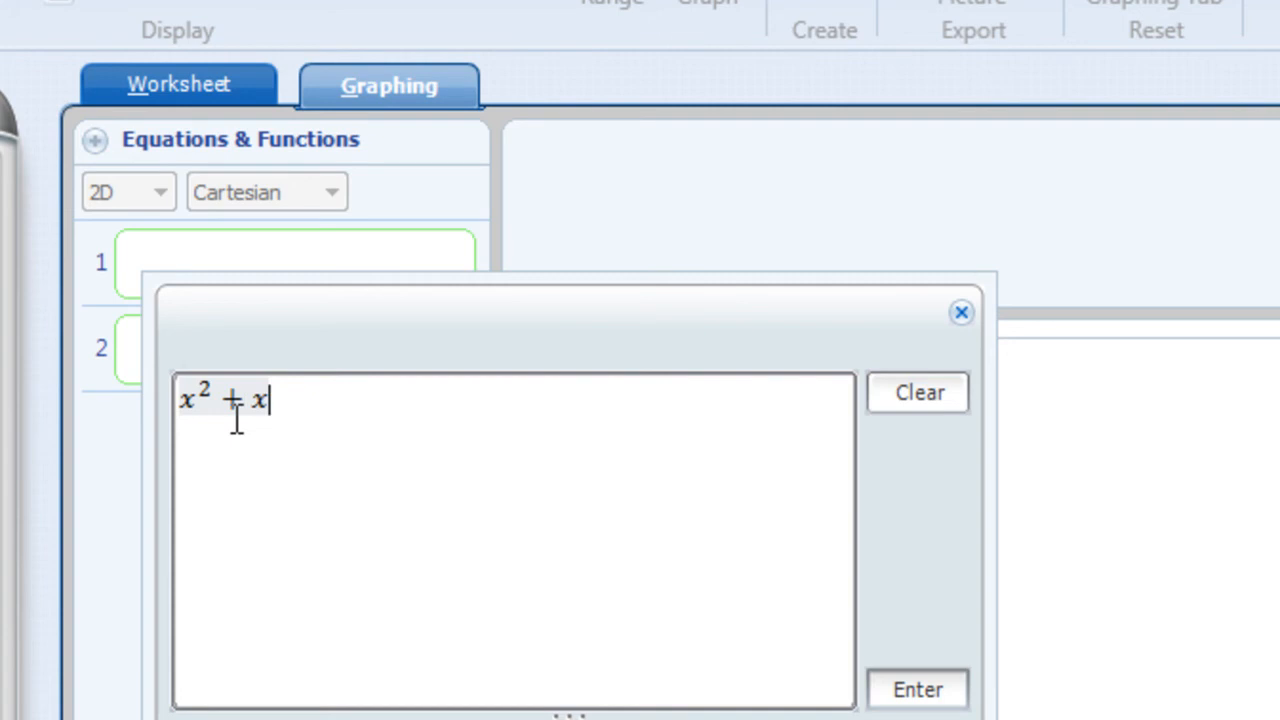
left_click(184, 400)
type("y=")
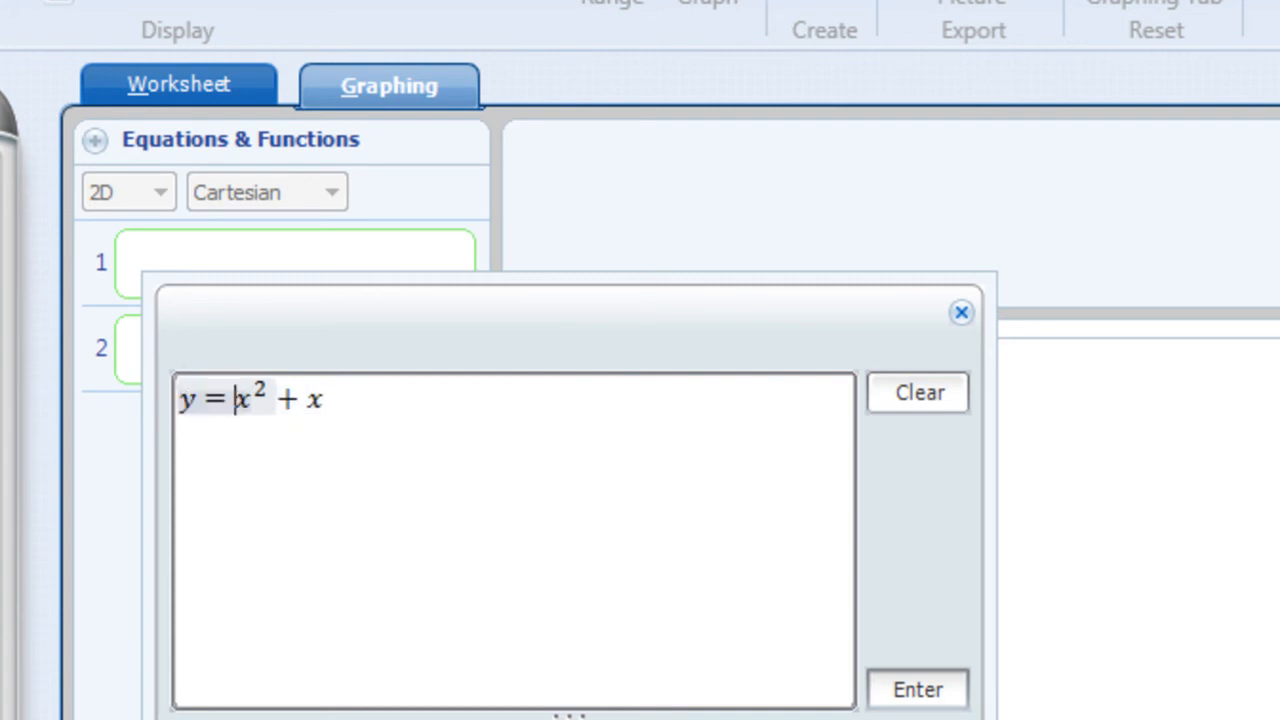
left_click(918, 689)
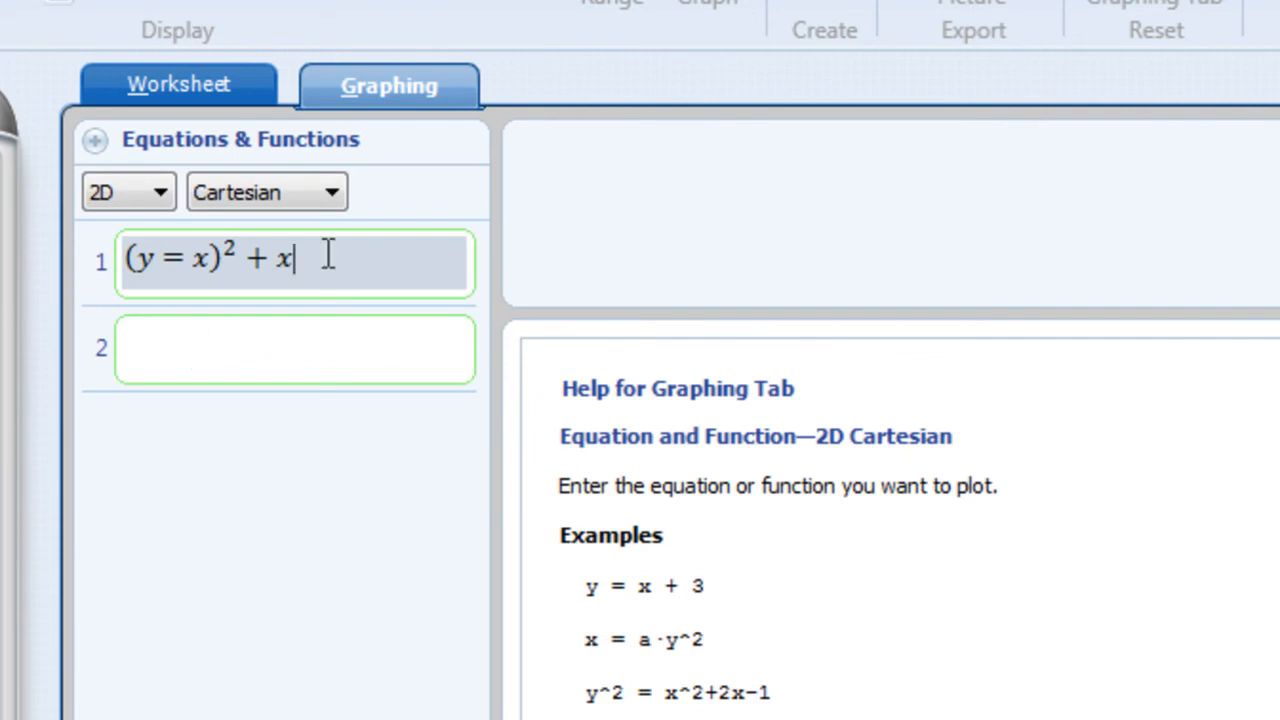
Replace the malformed first graphing equation with y = x^2 + x.
key("ctrl+a")
left_click(208, 260)
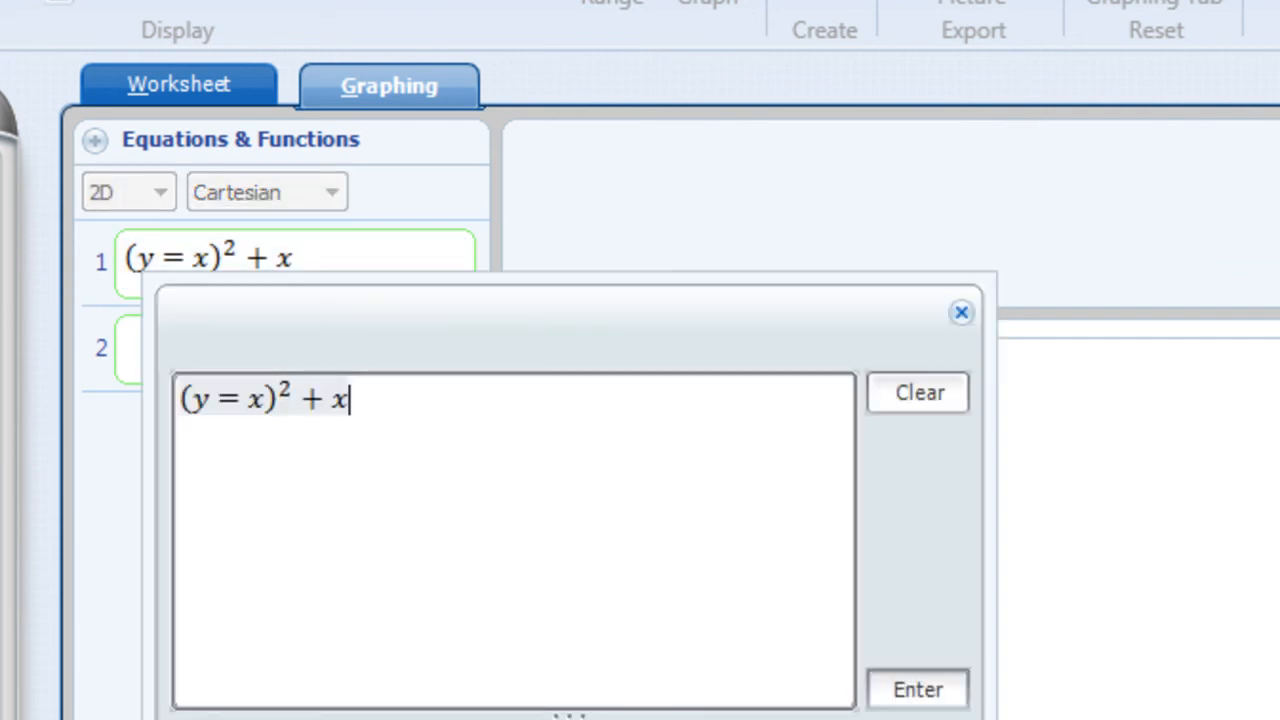
left_click_drag(357, 400, 182, 400)
key("Delete")
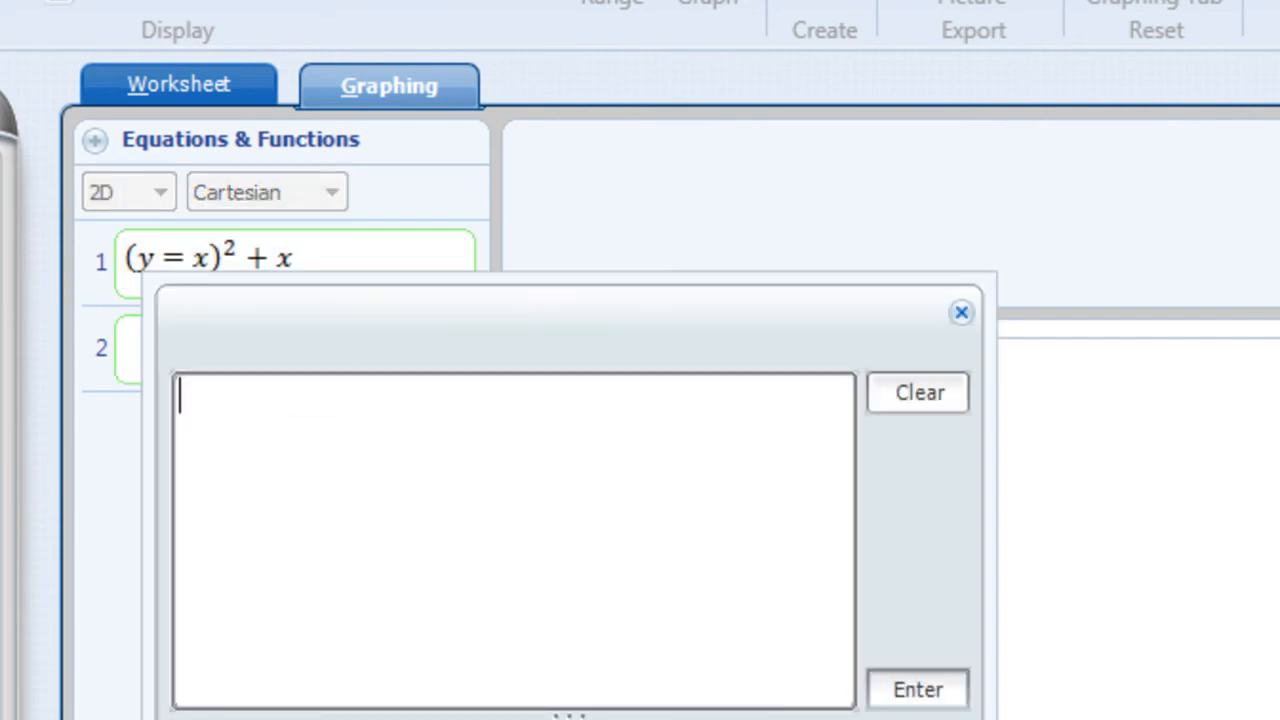
type("y = x")
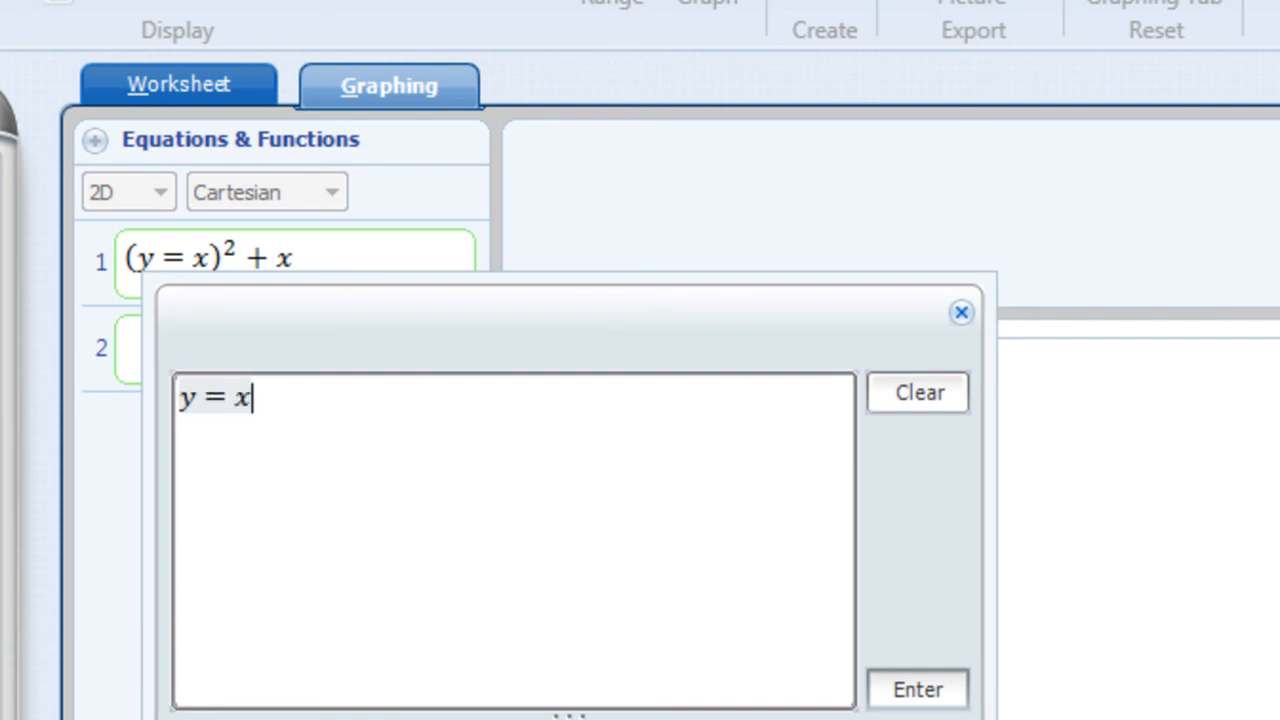
type("^2 ")
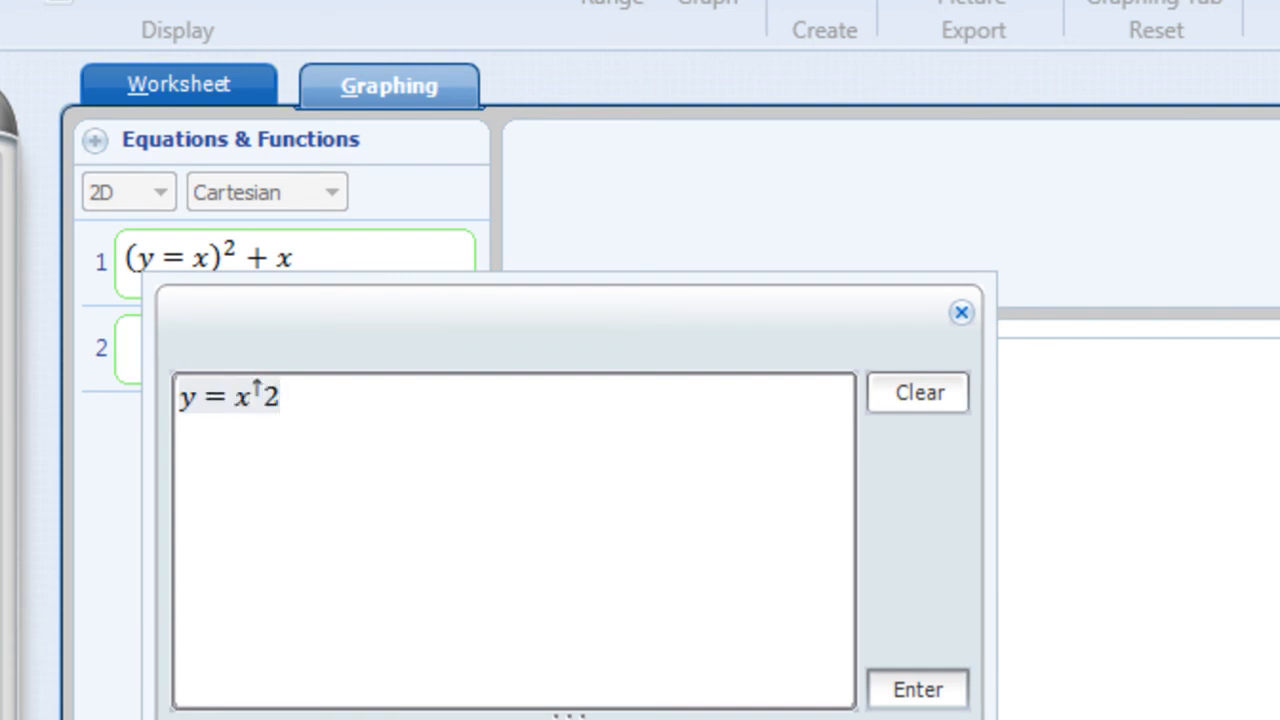
type("+ x")
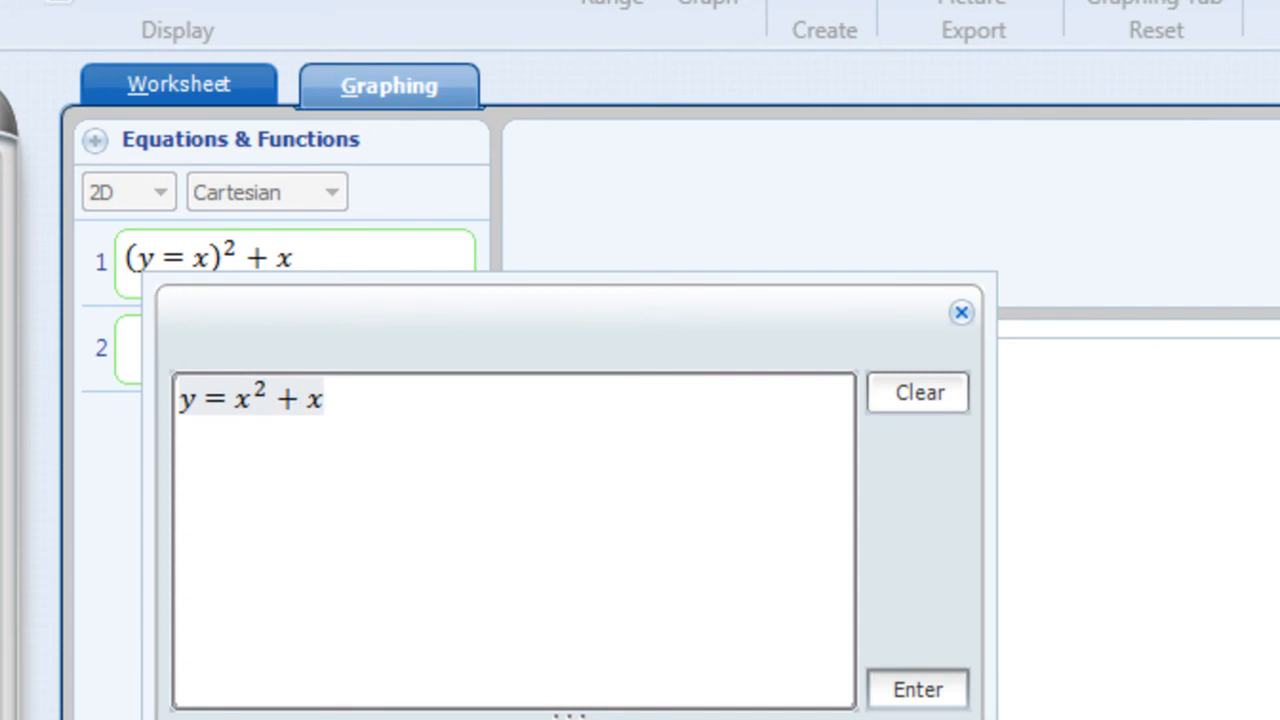
left_click(894, 689)
Enter 2x + 2 as the second function and graph both functions together.
left_click(257, 360)
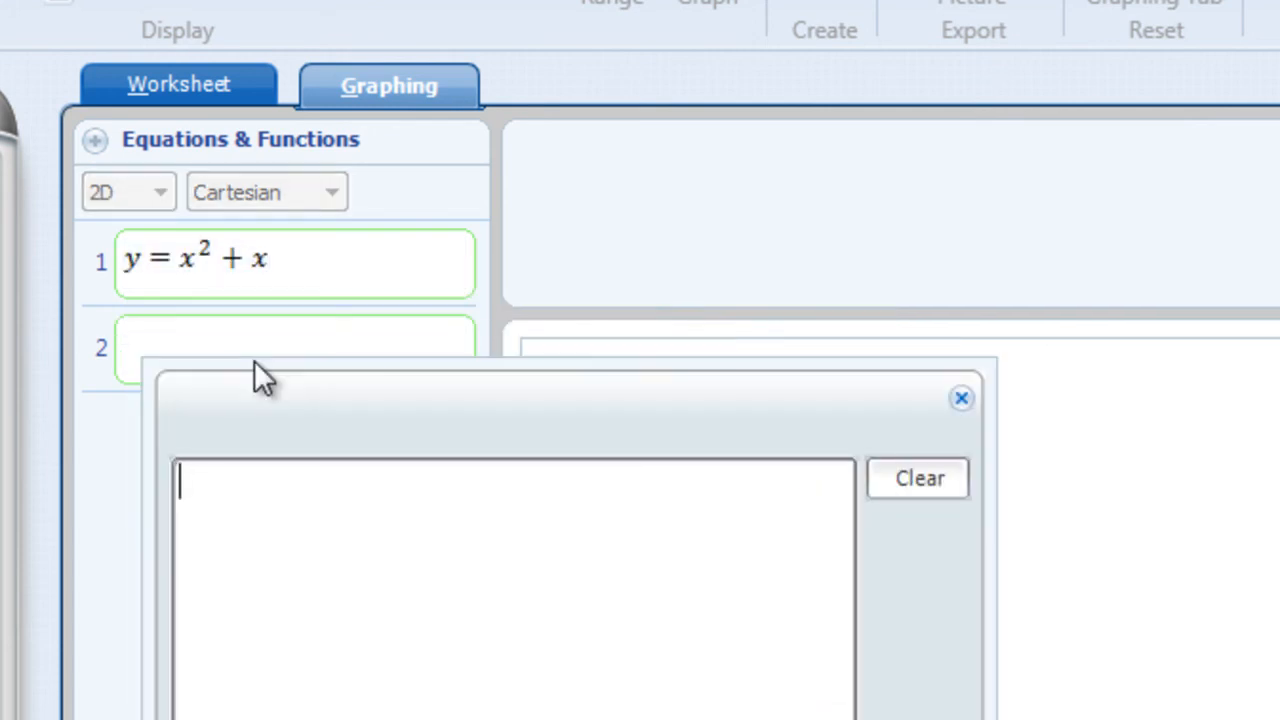
type("2x+2")
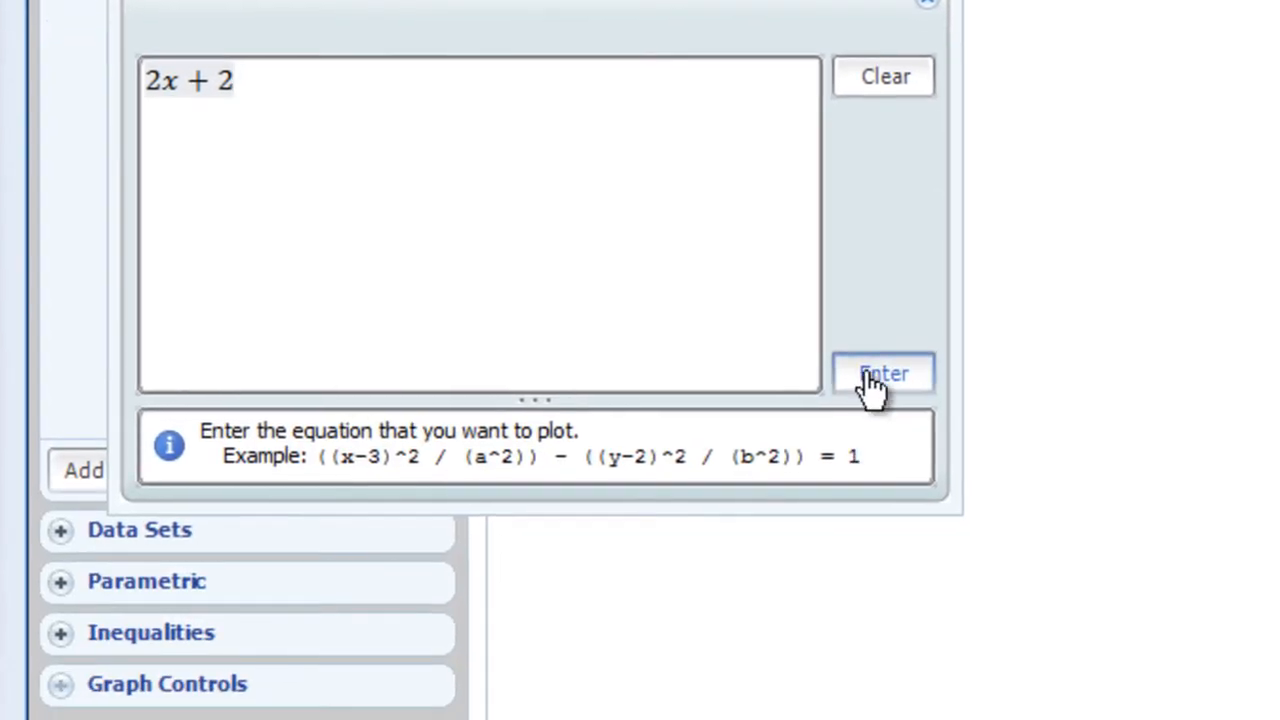
left_click(871, 371)
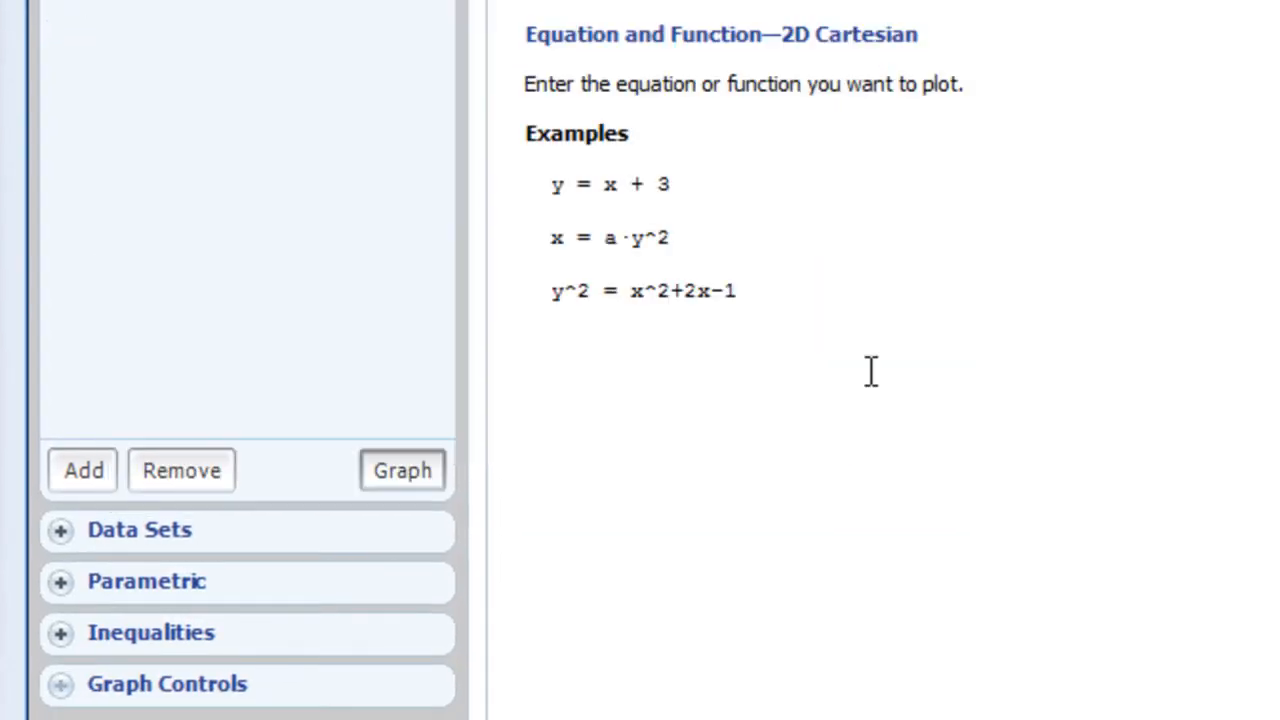
left_click(420, 475)
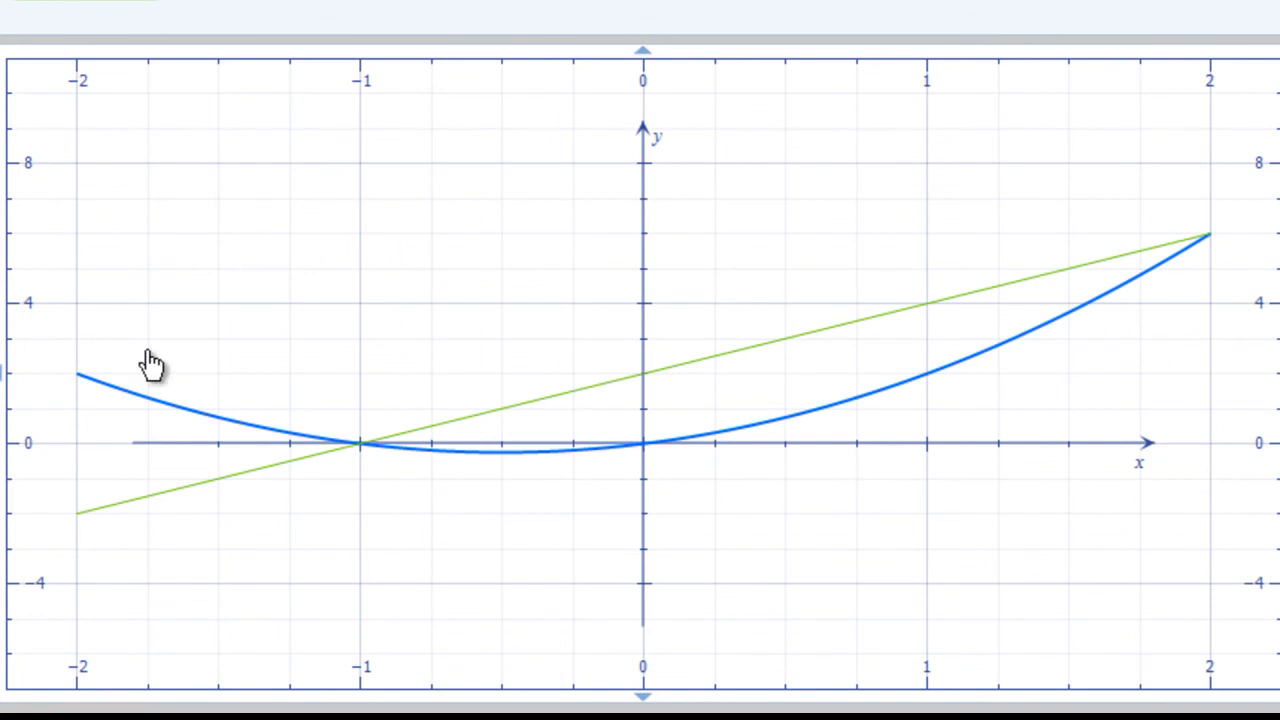
Trace along the parabola to read the coordinates of both of its intersections with the line.
mouse_move(186, 629)
left_mouse_down()
mouse_move(89, 471)
mouse_move(174, 641)
left_mouse_up()
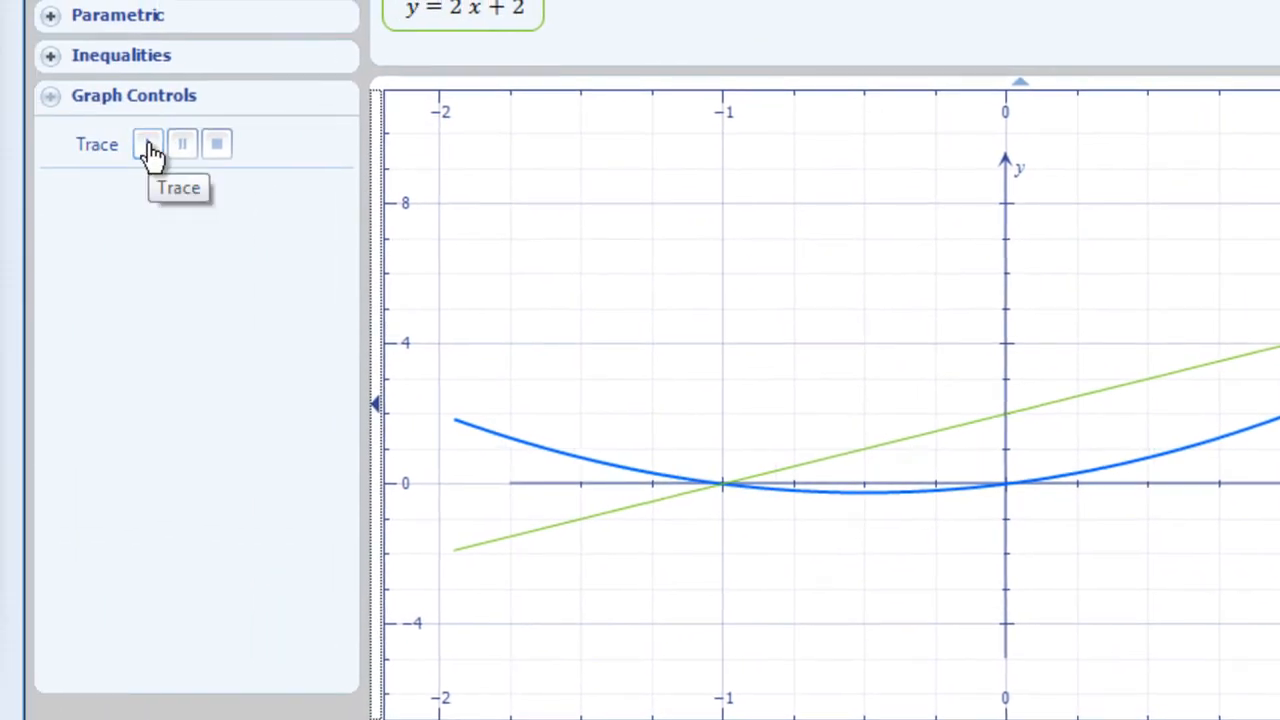
left_click(149, 150)
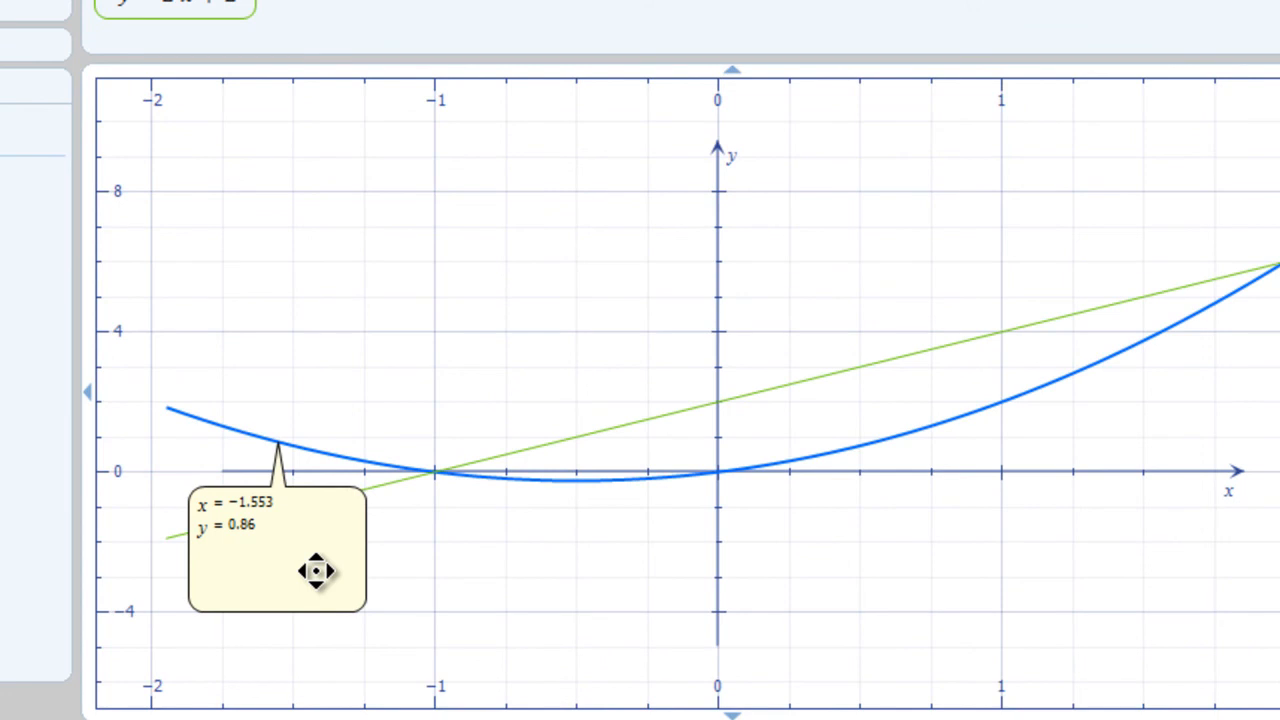
mouse_move(316, 571)
left_mouse_down()
mouse_move(465, 602)
mouse_move(369, 569)
mouse_move(360, 580)
left_mouse_up()
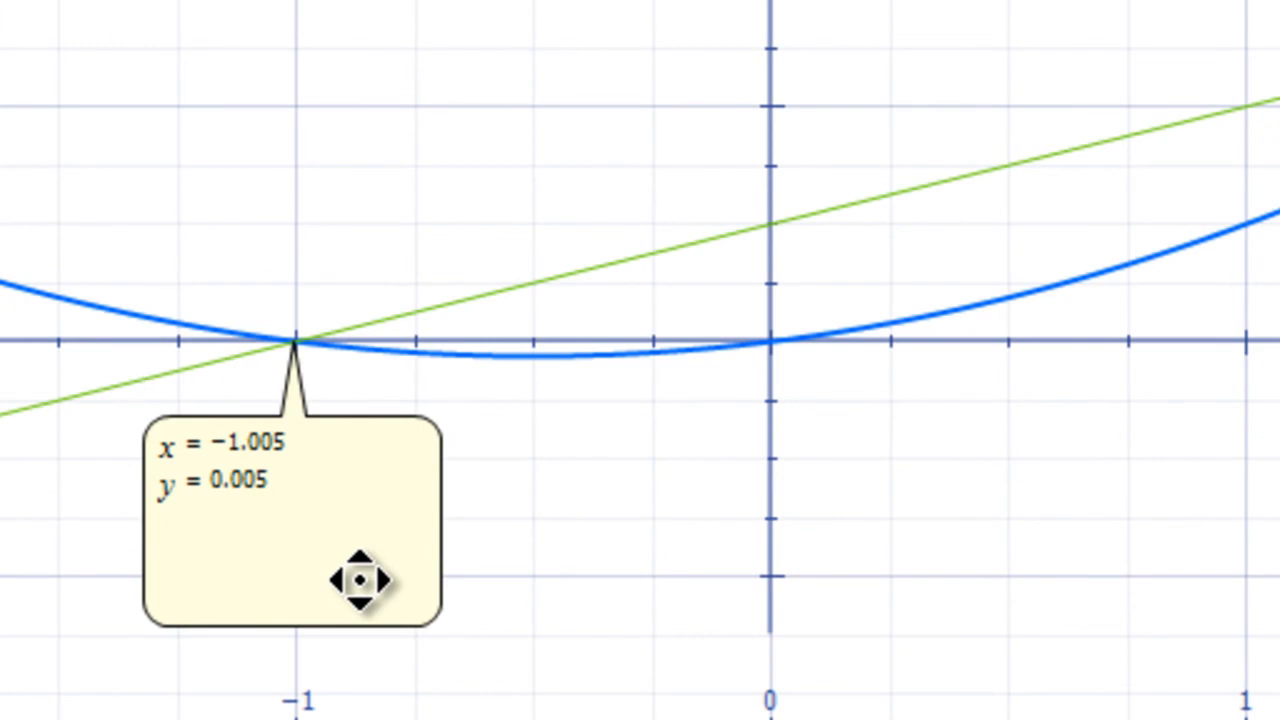
mouse_move(360, 580)
left_mouse_down()
mouse_move(291, 486)
mouse_move(349, 480)
mouse_move(709, 363)
mouse_move(963, 357)
mouse_move(1020, 320)
mouse_move(1152, 290)
mouse_move(1142, 300)
left_mouse_up()
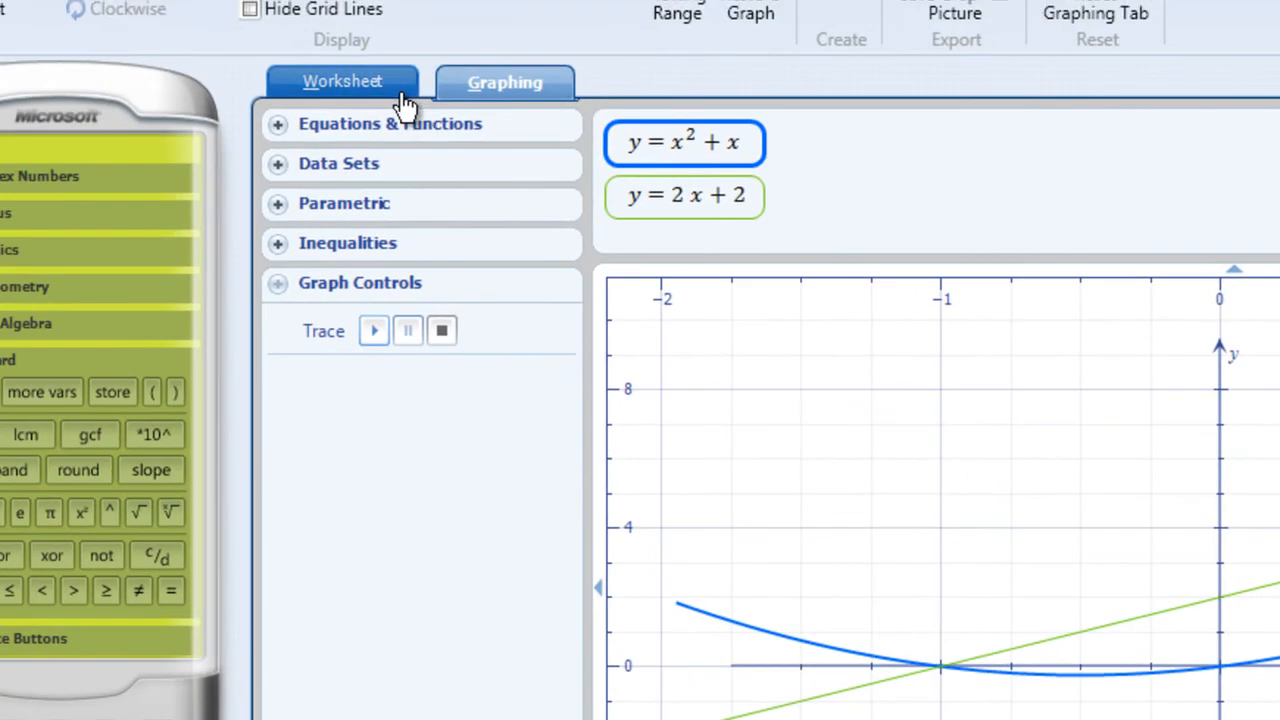
Return to the worksheet and compare the plotted graph with the solutions of the quadratic equation.
left_click(402, 100)
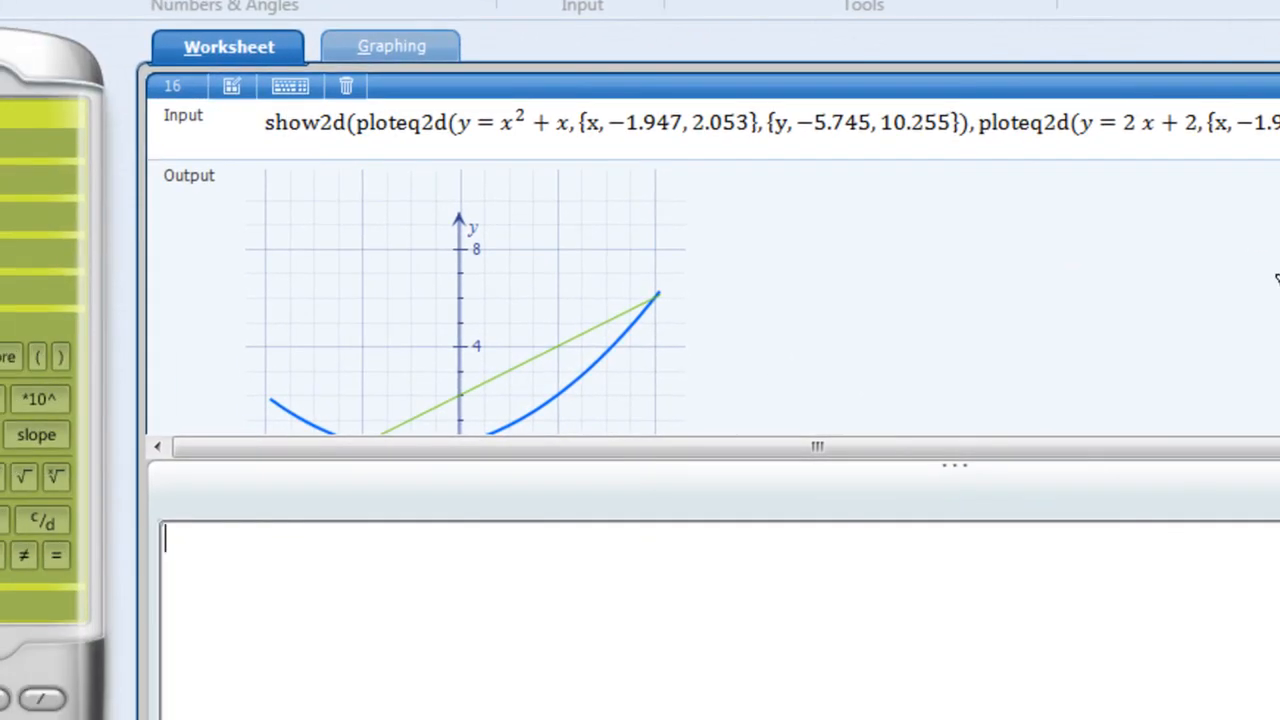
left_click(1266, 120)
left_click(1266, 120)
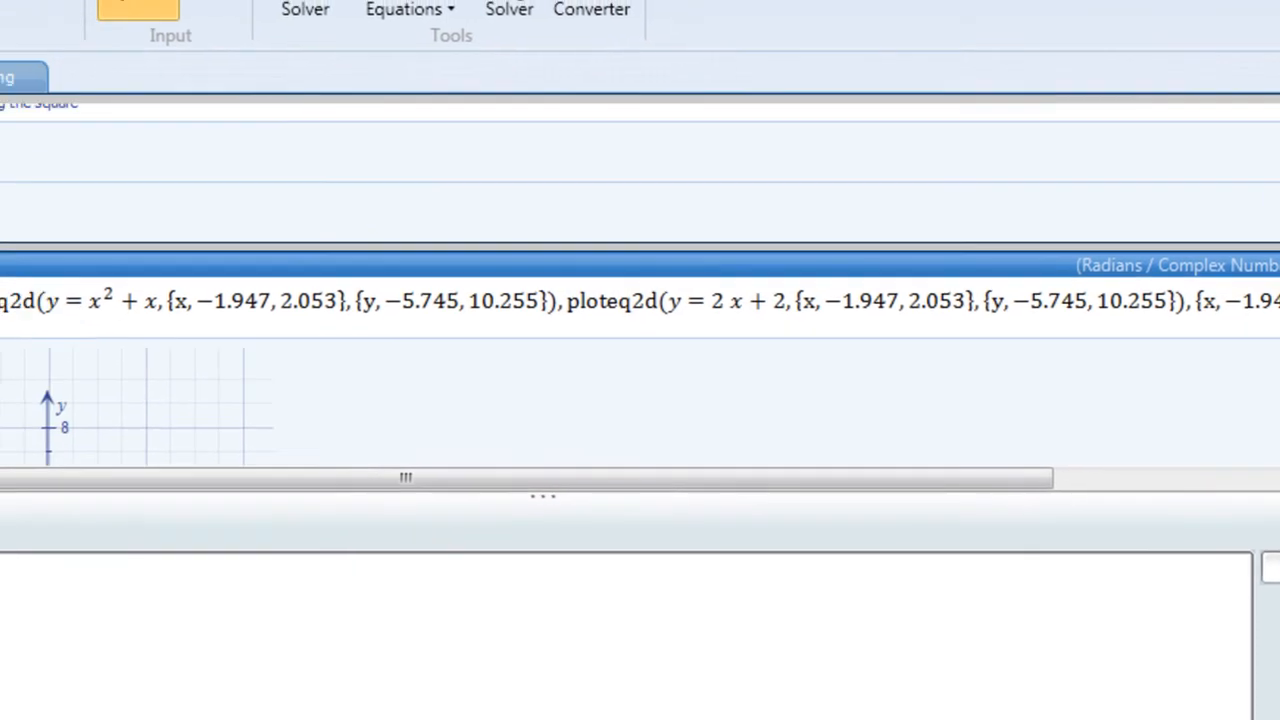
left_click(1275, 112)
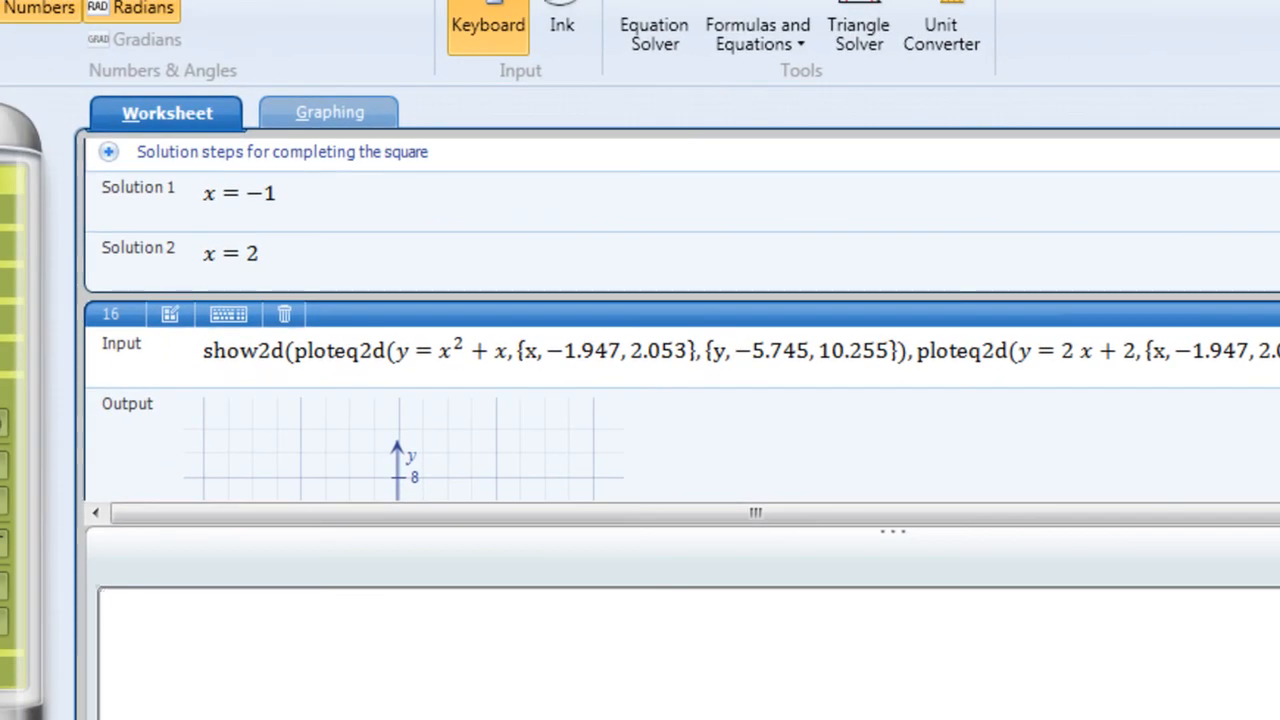
scroll(682, 320, "down", 5)
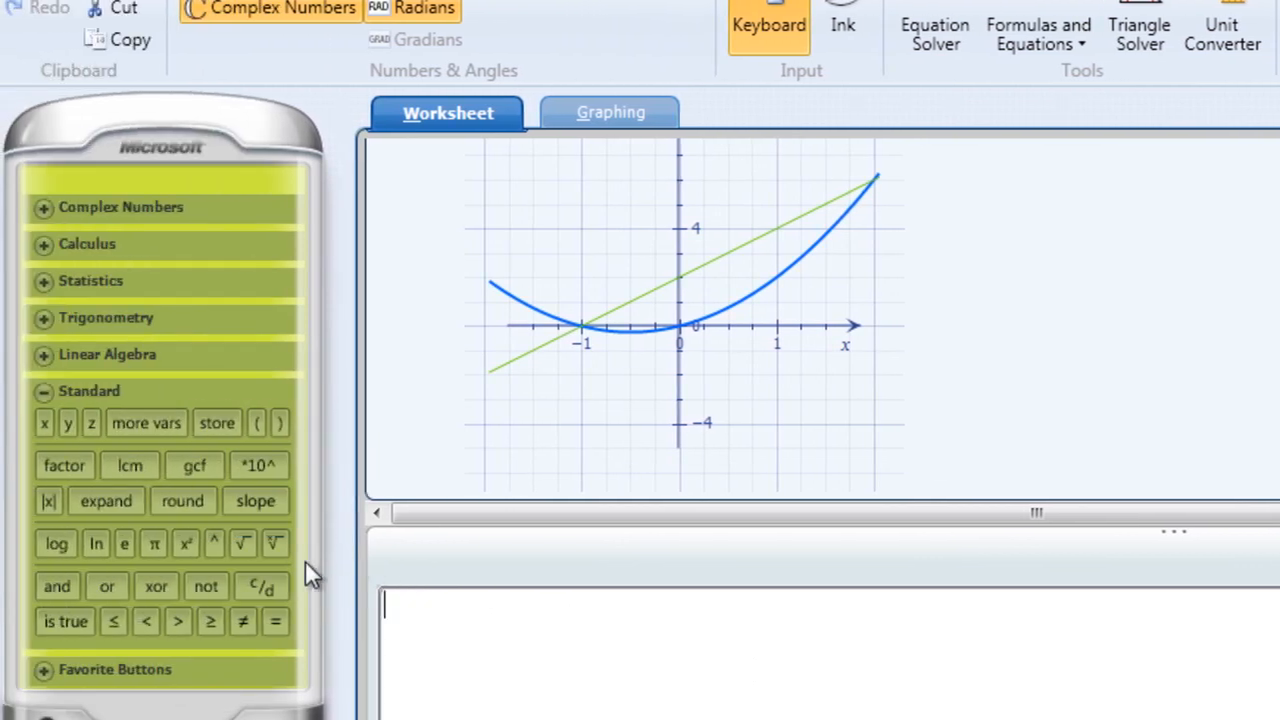
Enter the fraction 1 over the square root of 3 and evaluate it.
left_click(261, 587)
type("1/")
left_click(392, 637)
left_click(240, 543)
type("3")
left_click(446, 637)
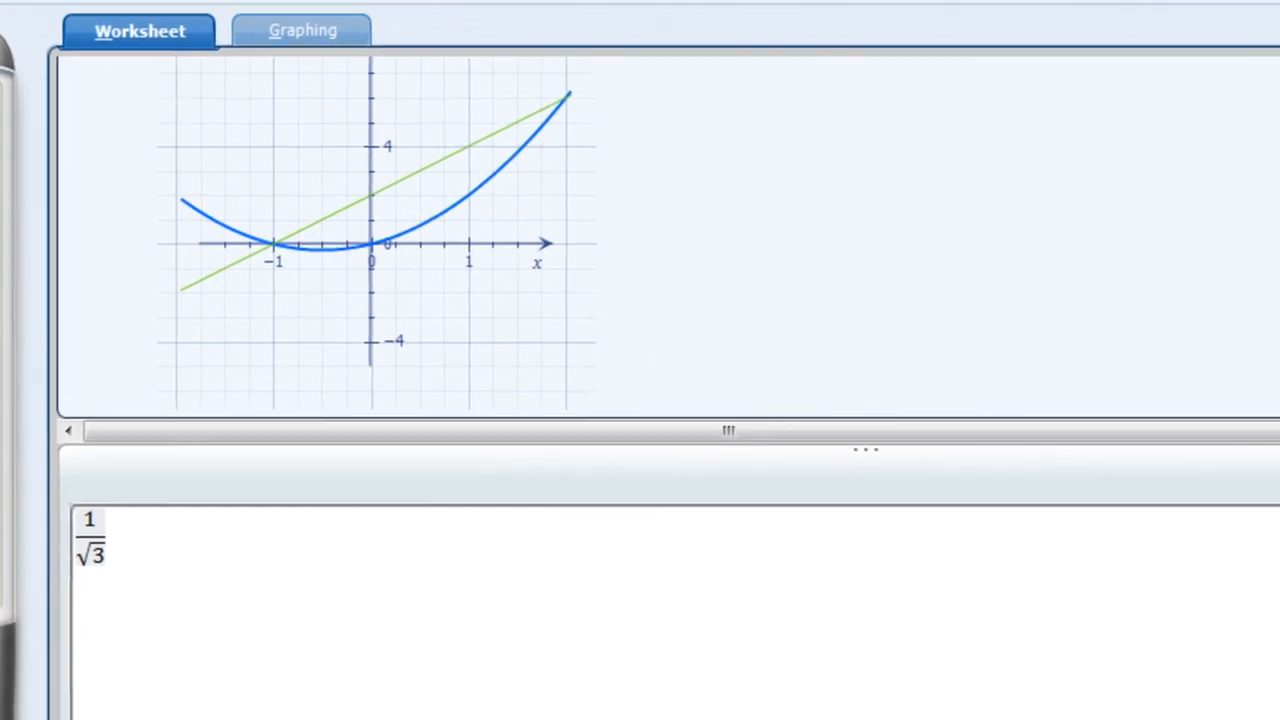
key("Return")
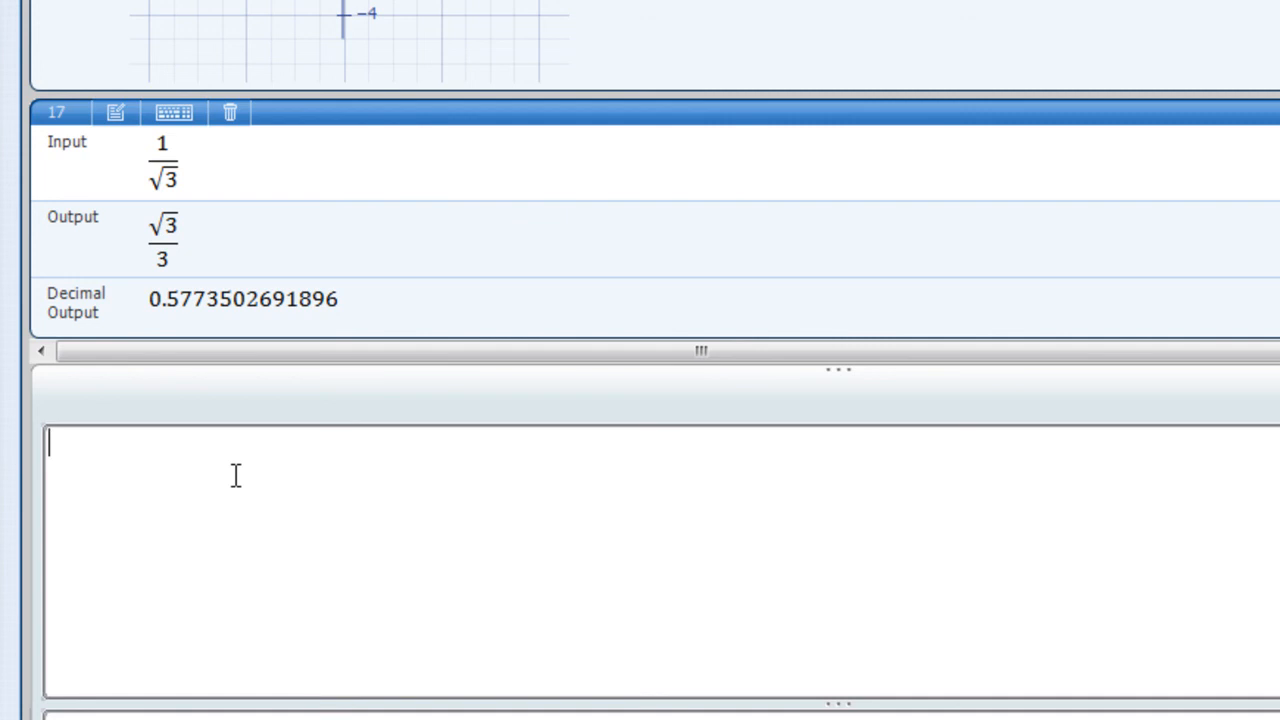
Enter the expression x^3 + x^2 + x and differentiate it with respect to x.
type("x^3+")
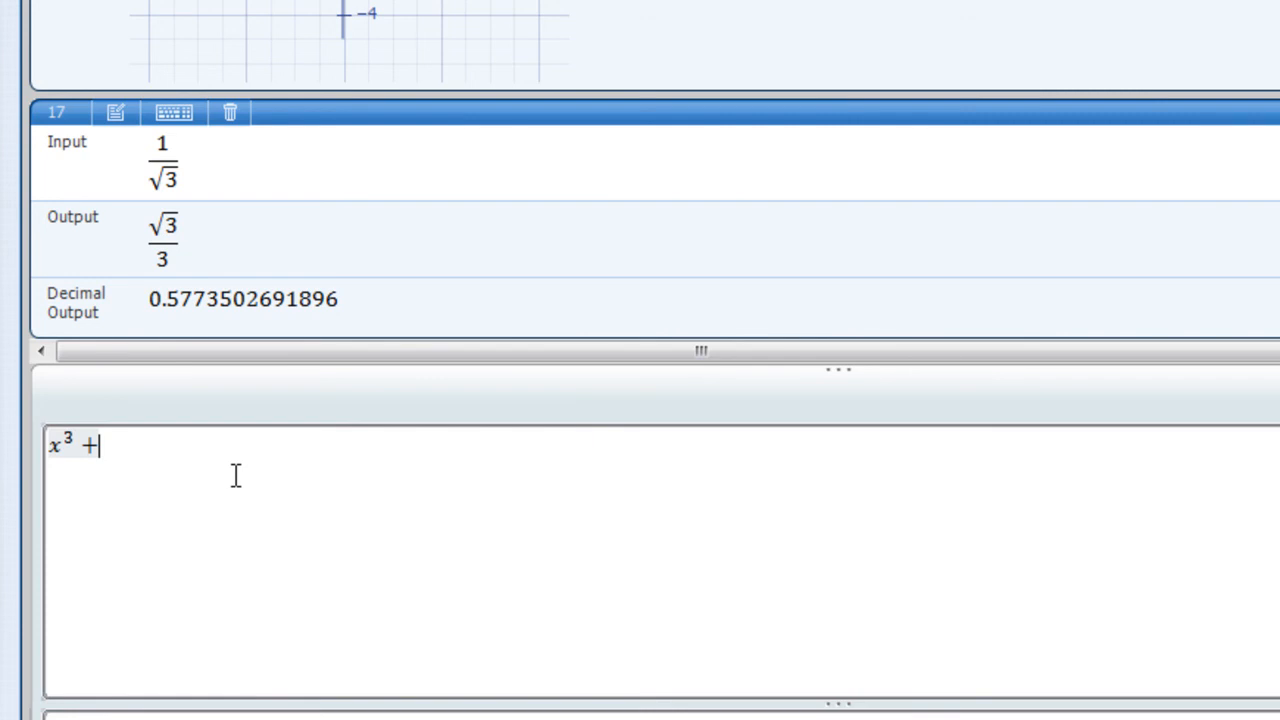
type("x^")
type("2+")
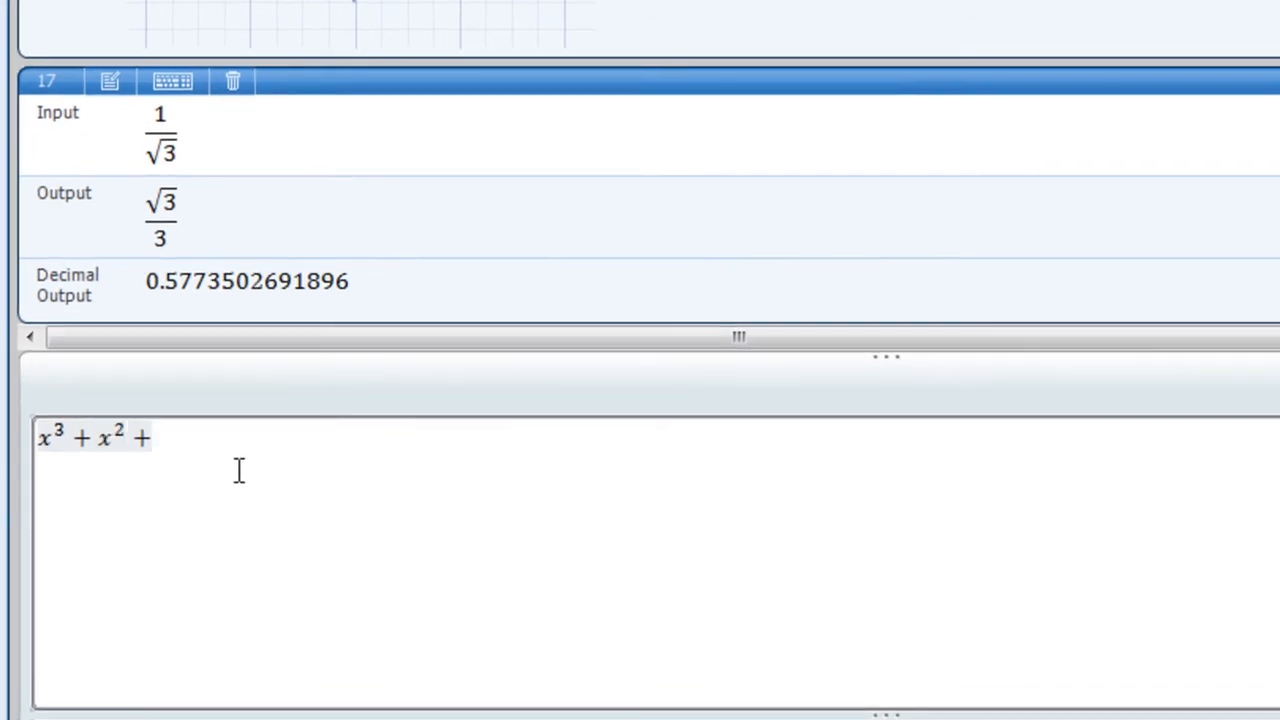
type("x")
key("Return")
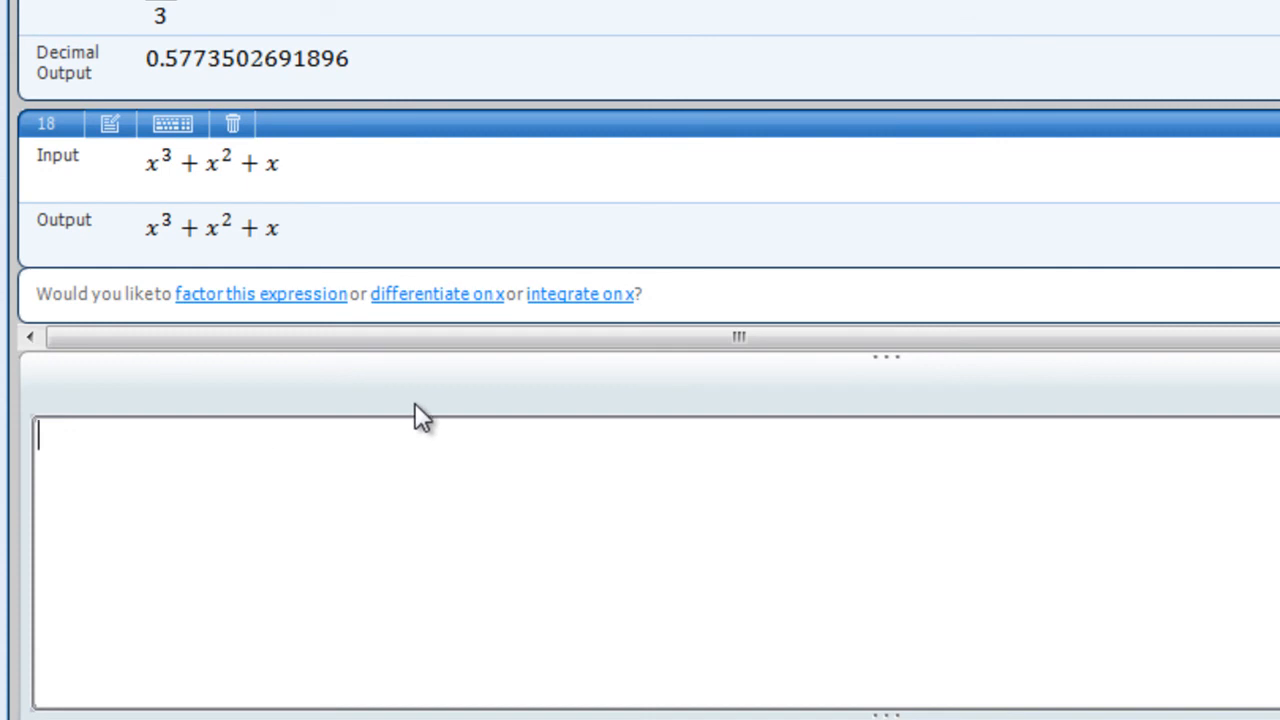
left_click(454, 293)
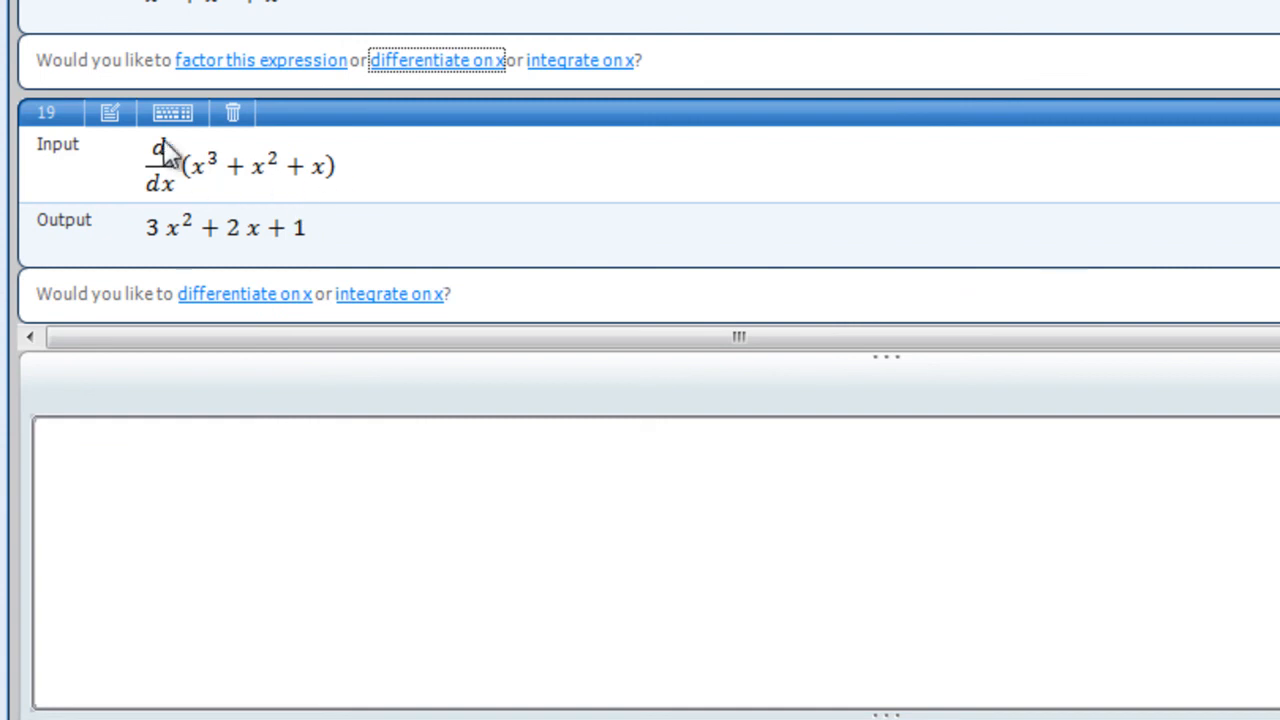
Enter the equation y = x^3 + x^2 + x and review its solutions for x.
left_click(157, 451)
type("y=")
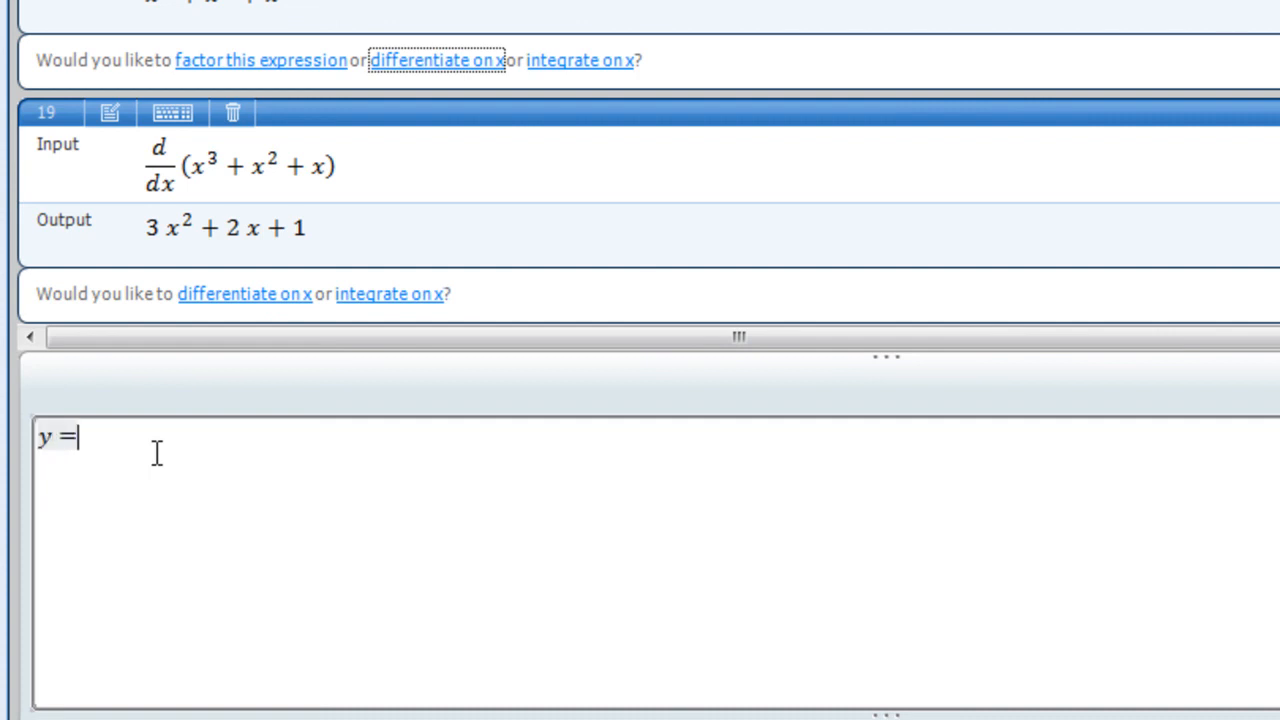
type("x^3")
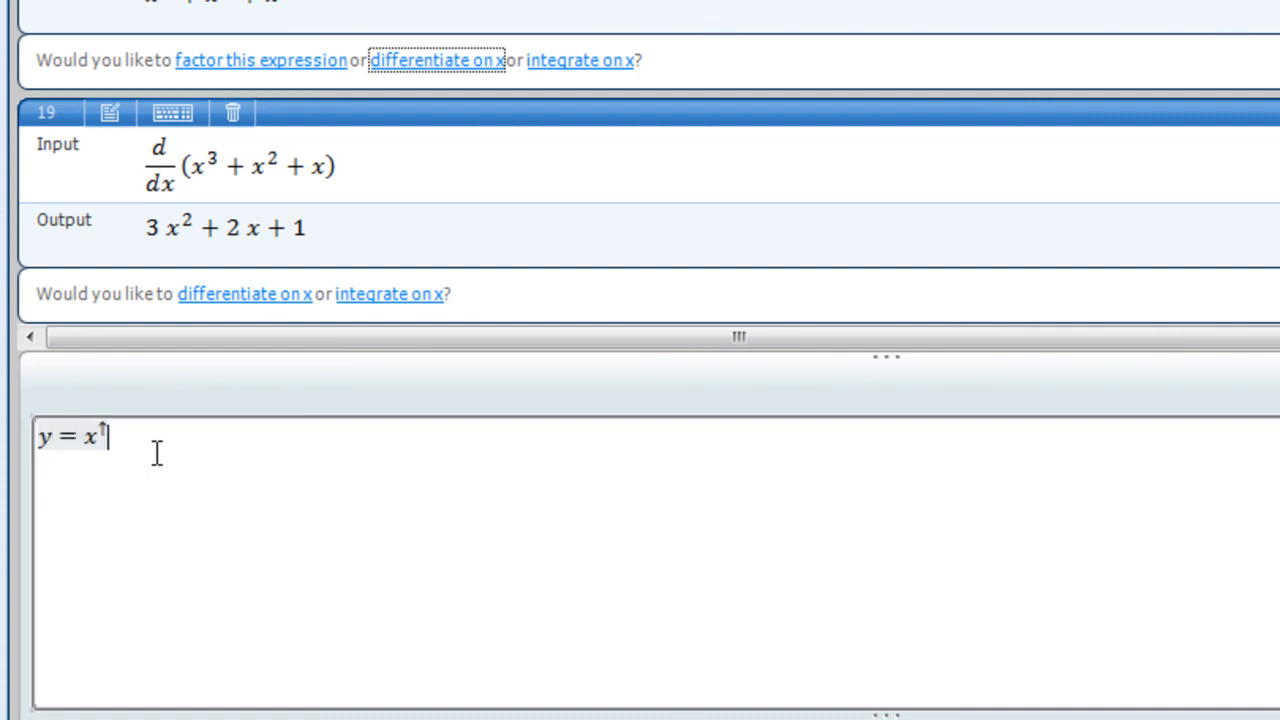
key("Right")
type("+ ")
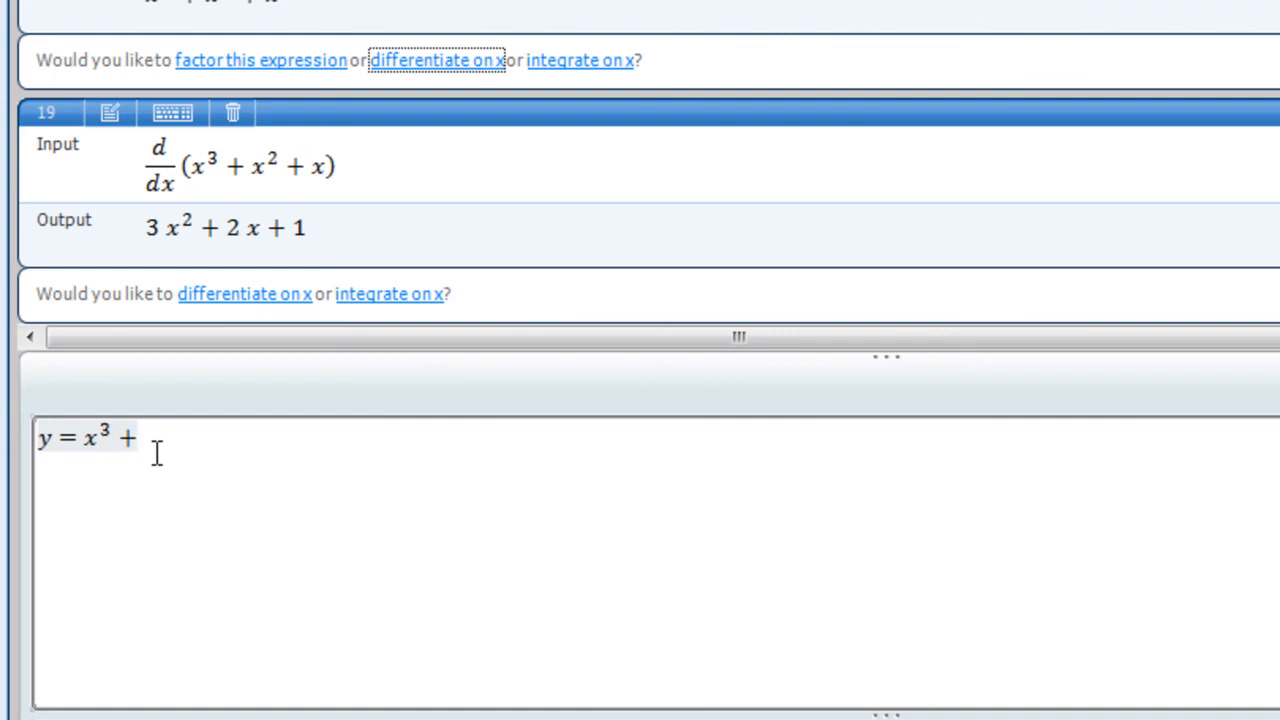
type("x^2")
key("Right")
type("+x")
key("Return")
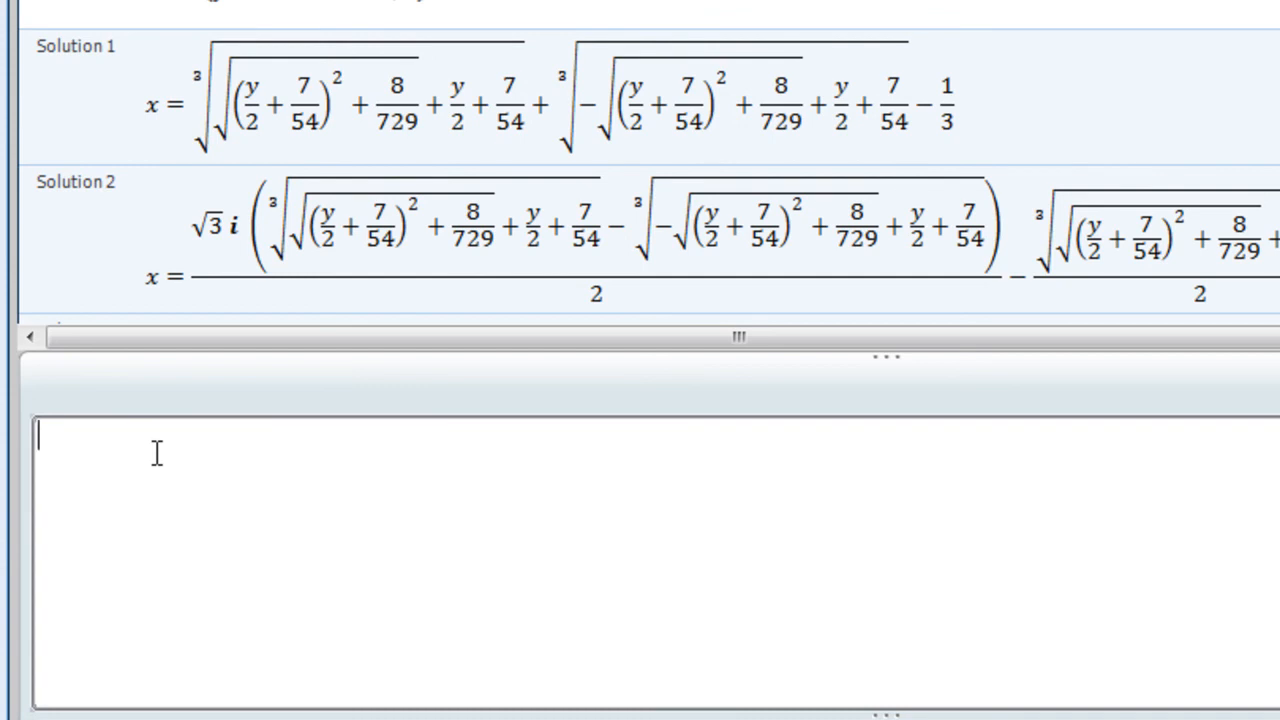
scroll(648, 162, "down", 3)
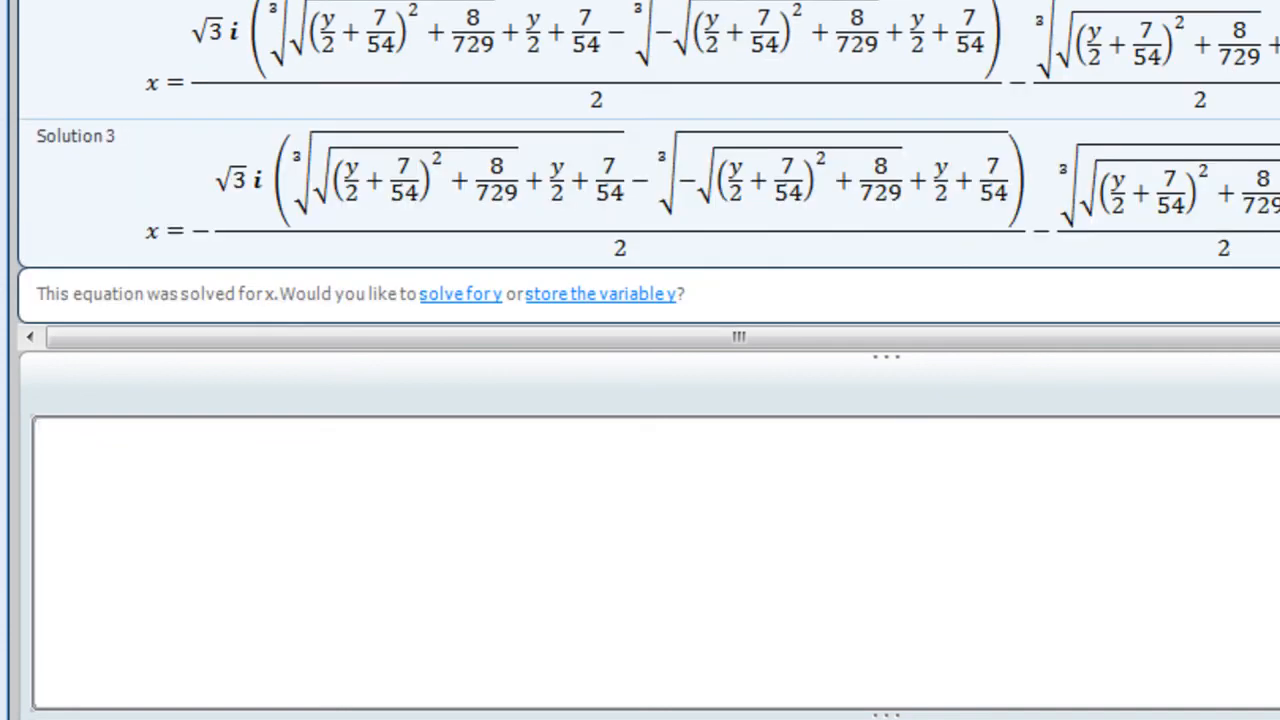
scroll(648, 162, "up", 5)
scroll(648, 162, "down", 5)
Enter the expression x^3 + x^2 + x, evaluate it and integrate it with respect to x.
double_click(668, 561)
type("x^3")
key("Right")
type("+ x^")
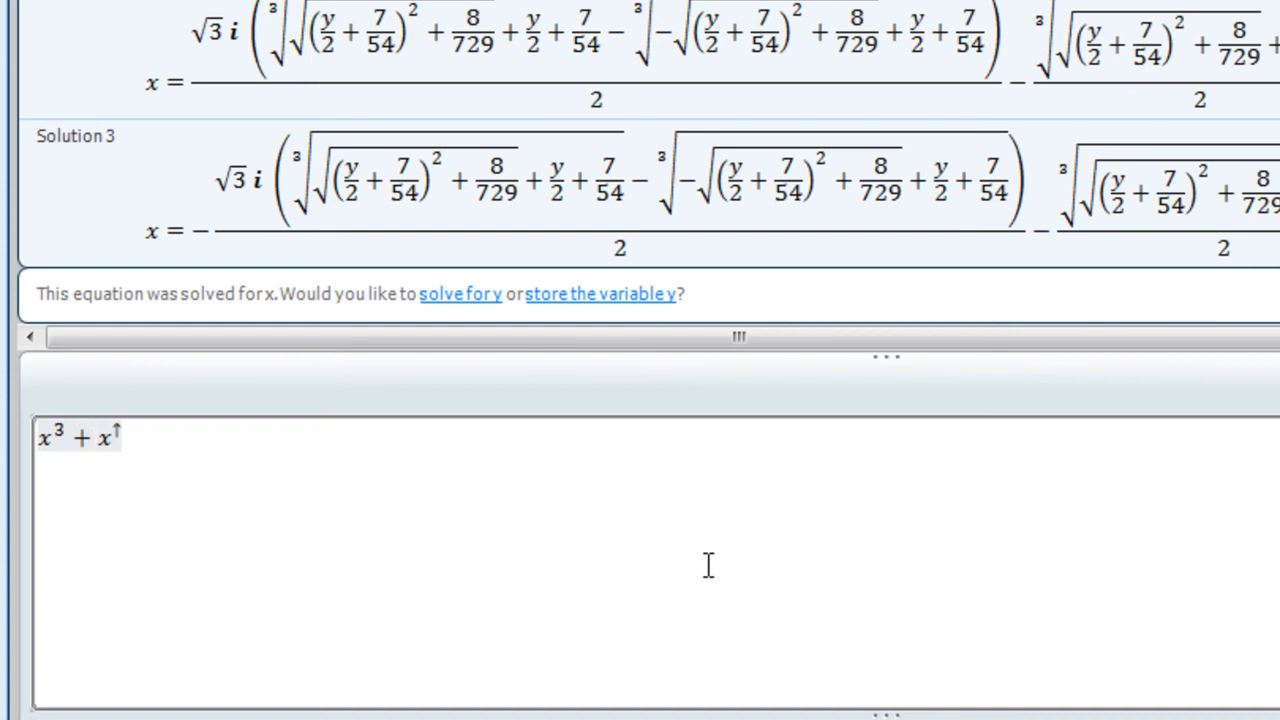
type("2")
key("Right")
type("+x")
key("Return")
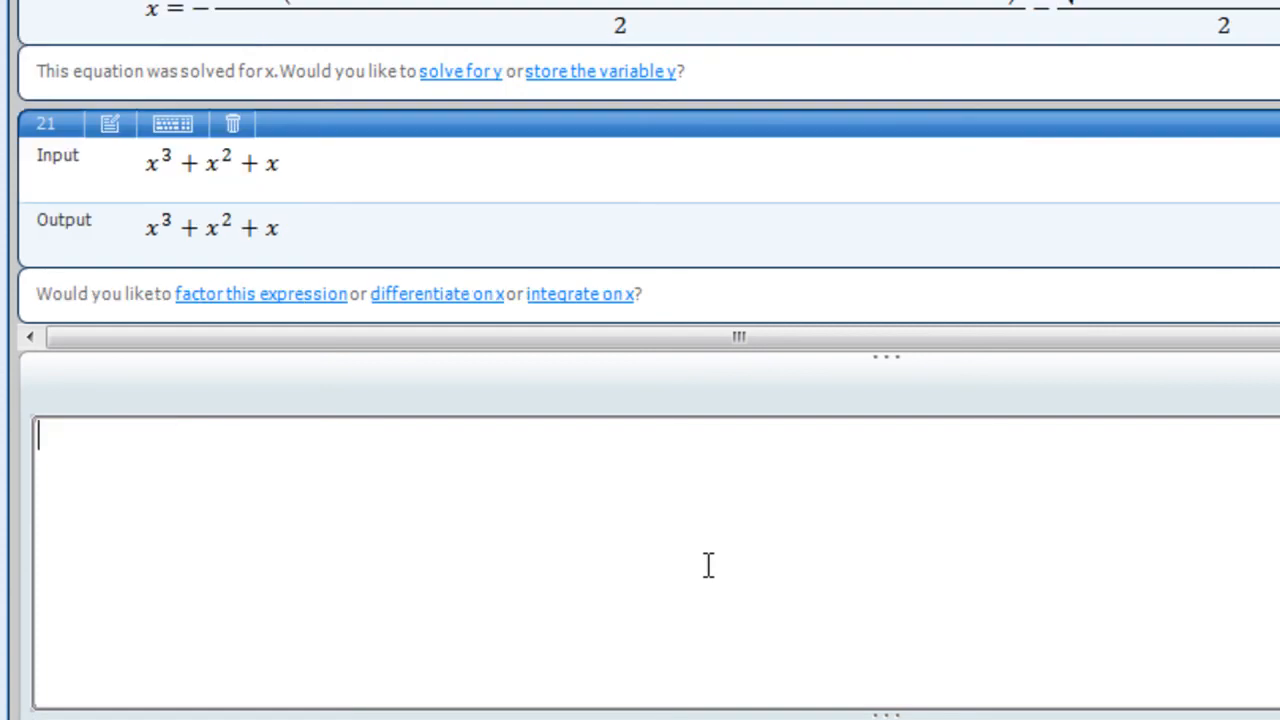
left_click(574, 296)
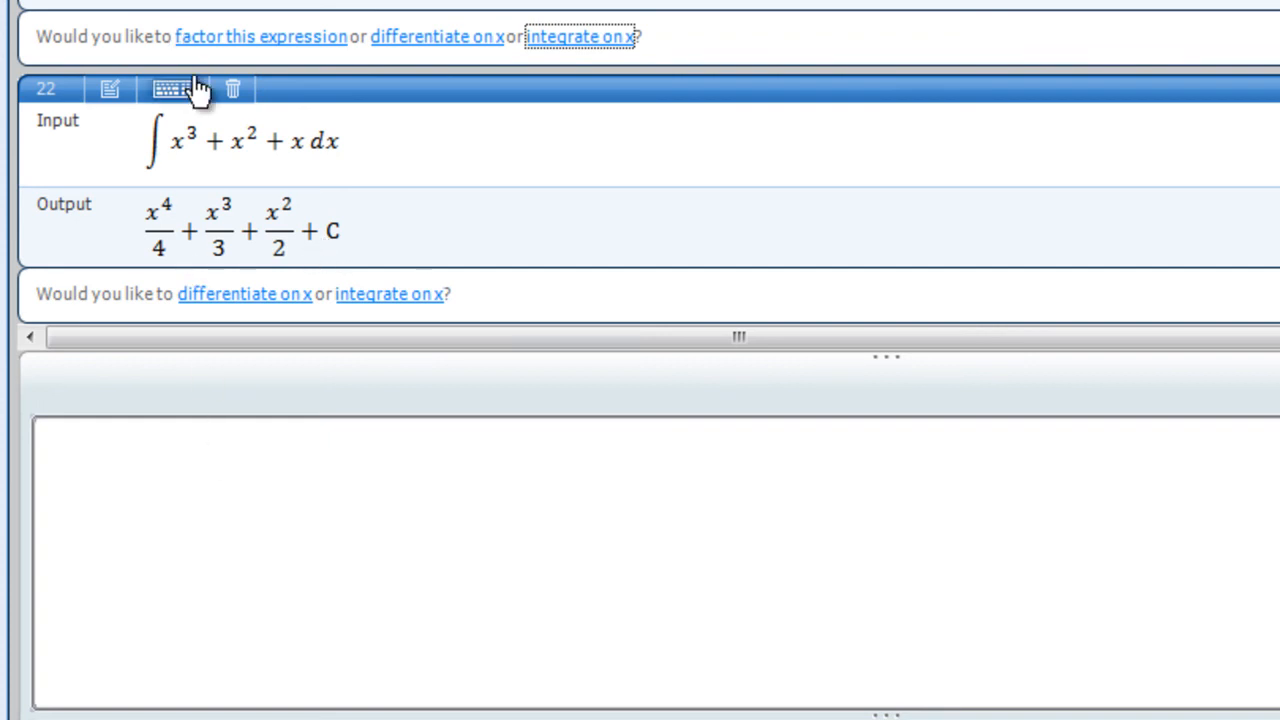
left_click(157, 127)
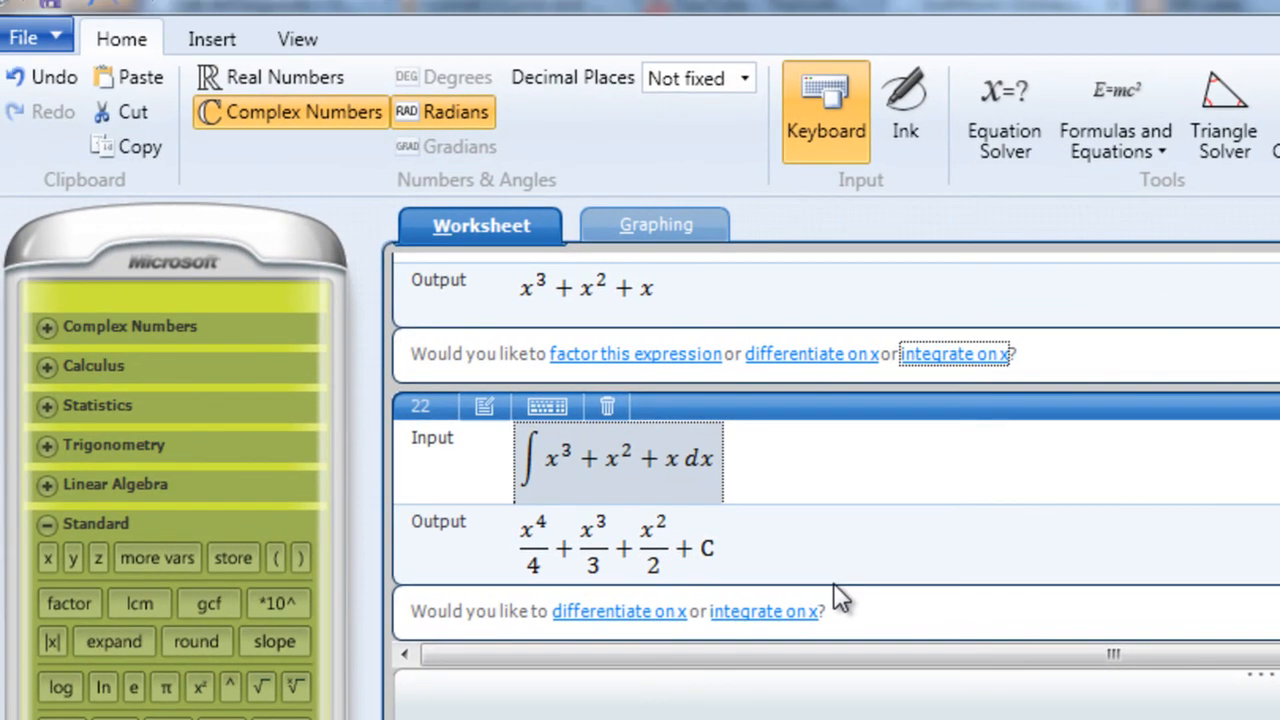
Bring up the save dialog for the worksheet to view its file type, and leave it without saving.
left_click(59, 36)
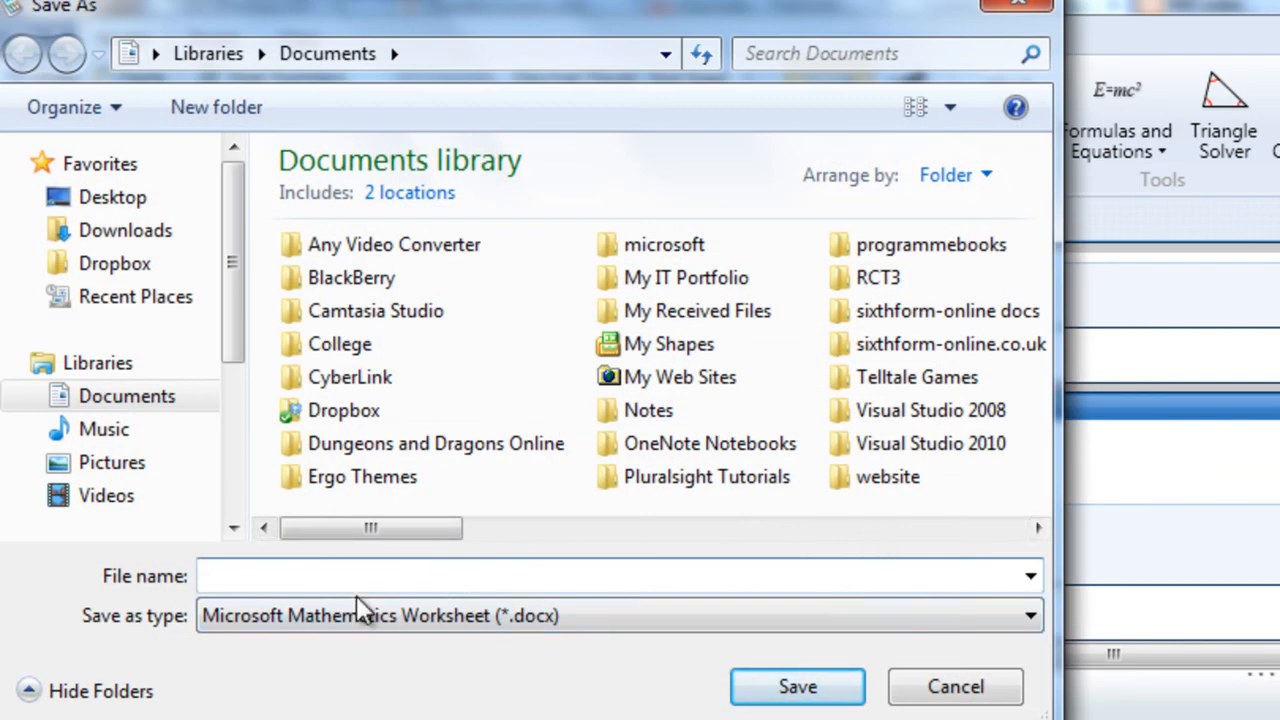
left_click(947, 686)
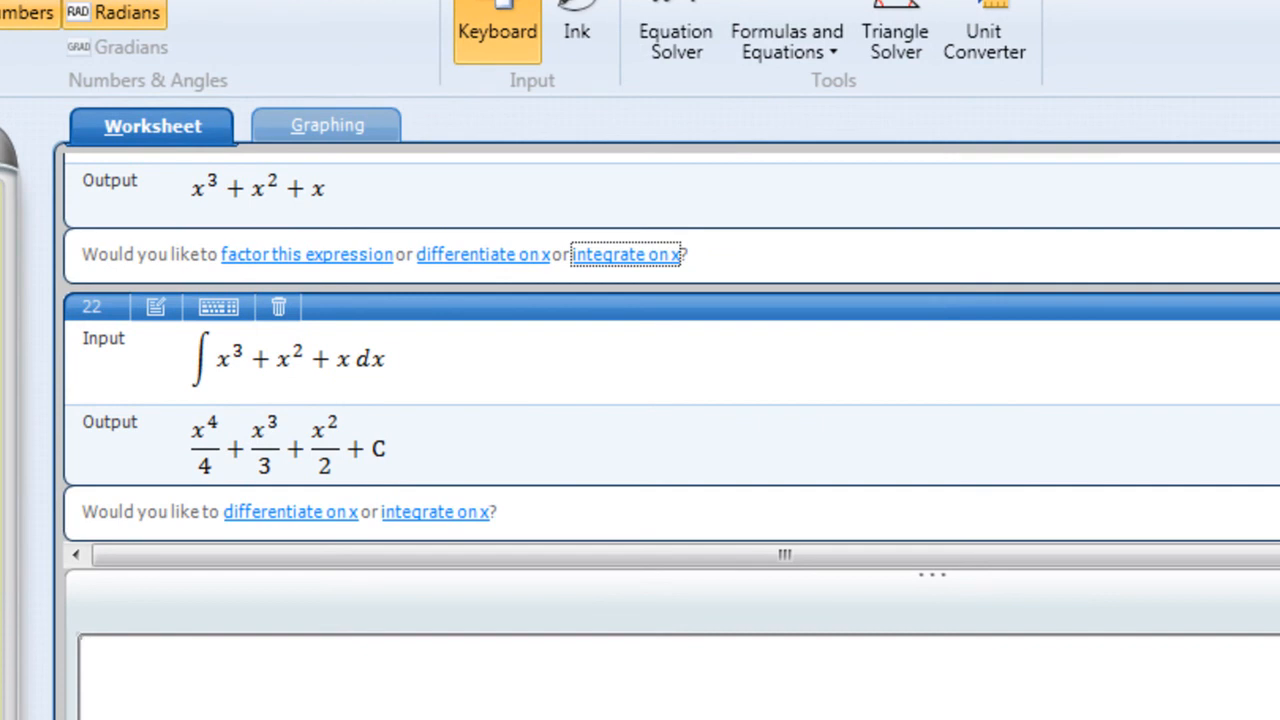
Switch to Notepad, replace the web address in the open text file with x^2, and close the file.
key("alt+Tab")
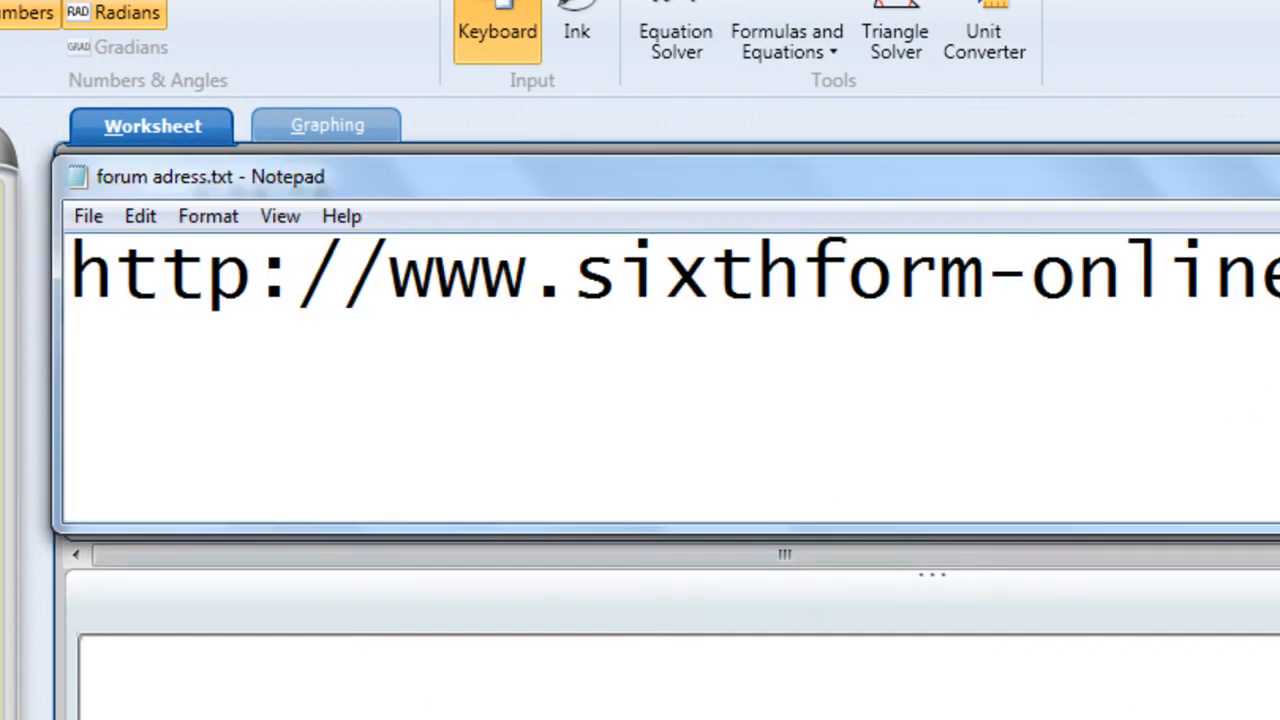
left_click_drag(1270, 382, 49, 393)
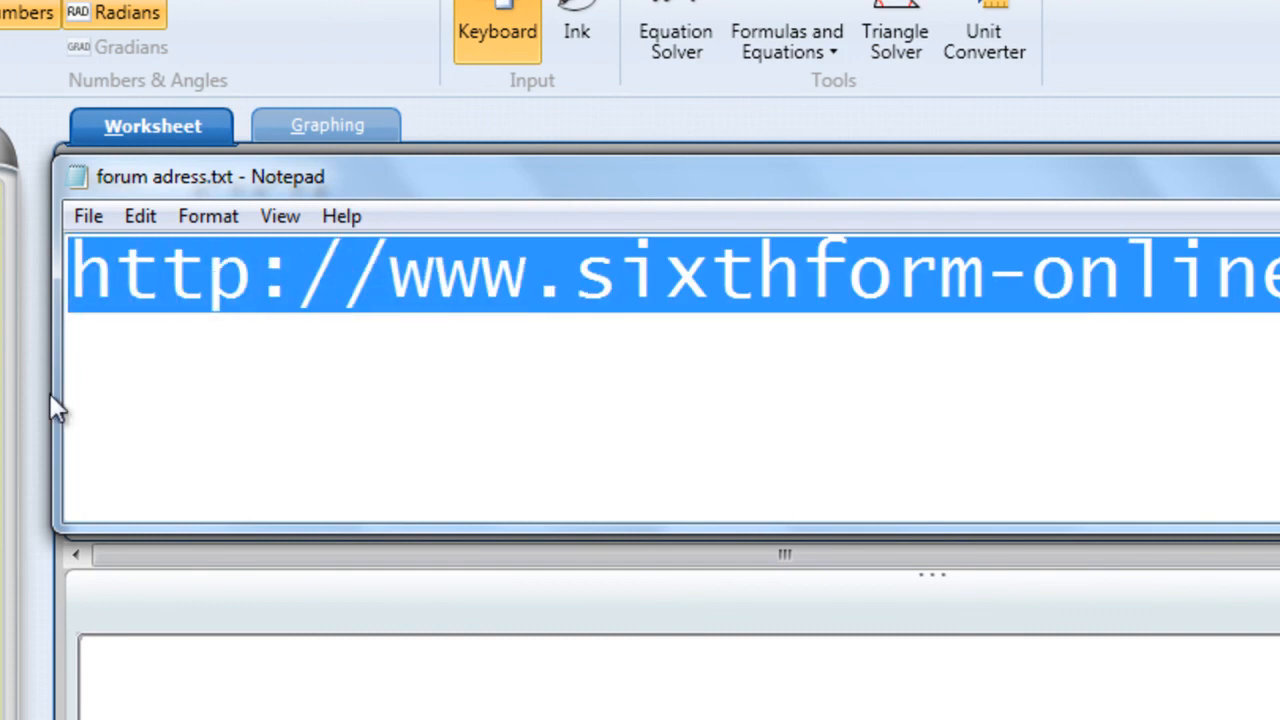
type("X^2")
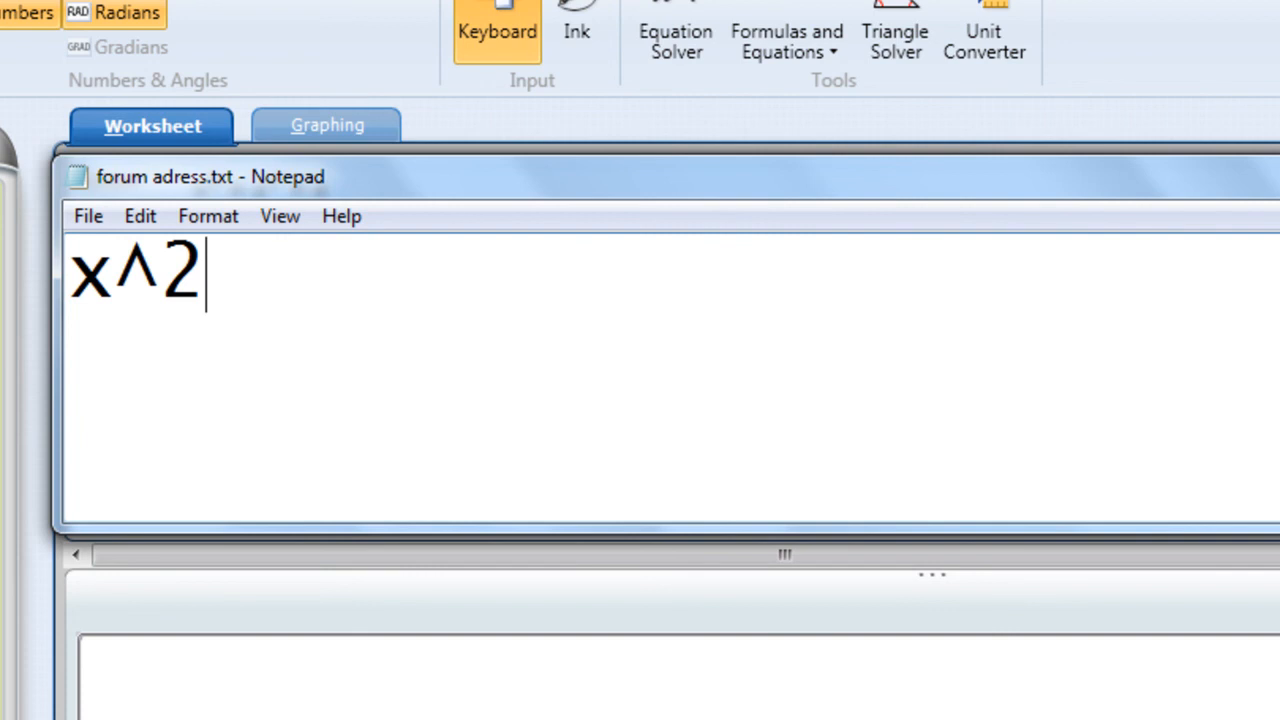
key("alt+F4")
left_click(794, 488)
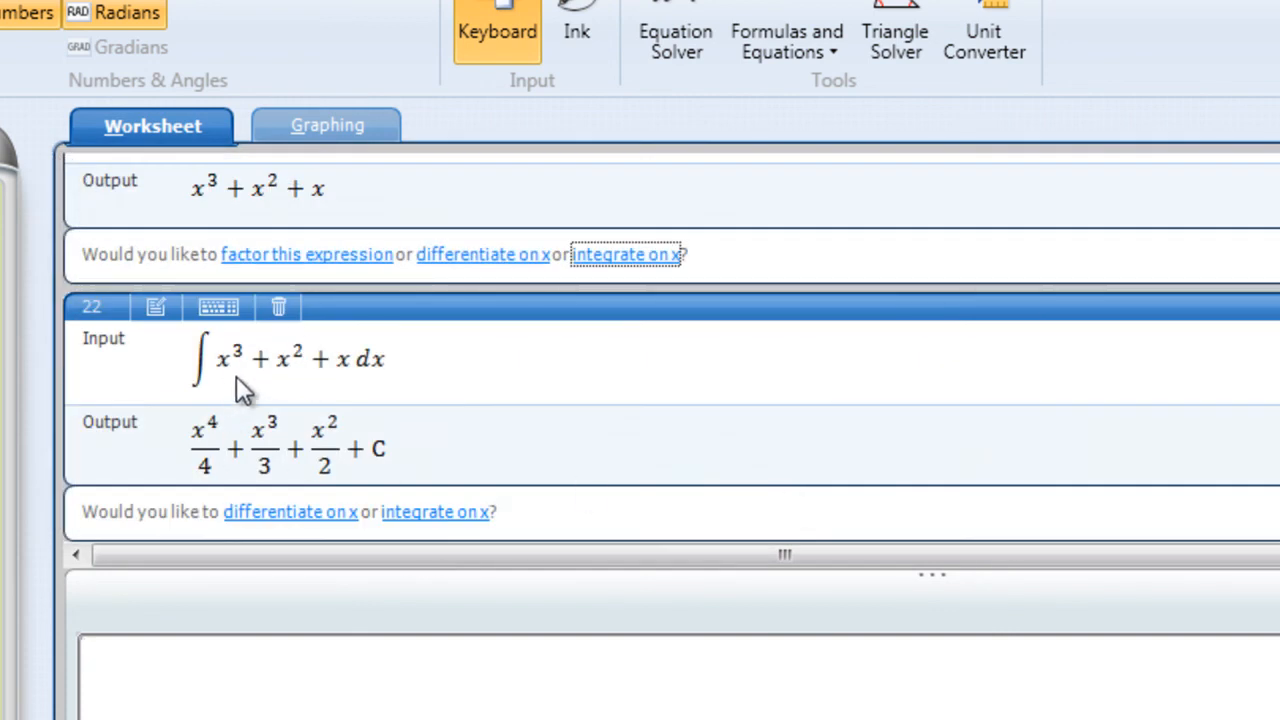